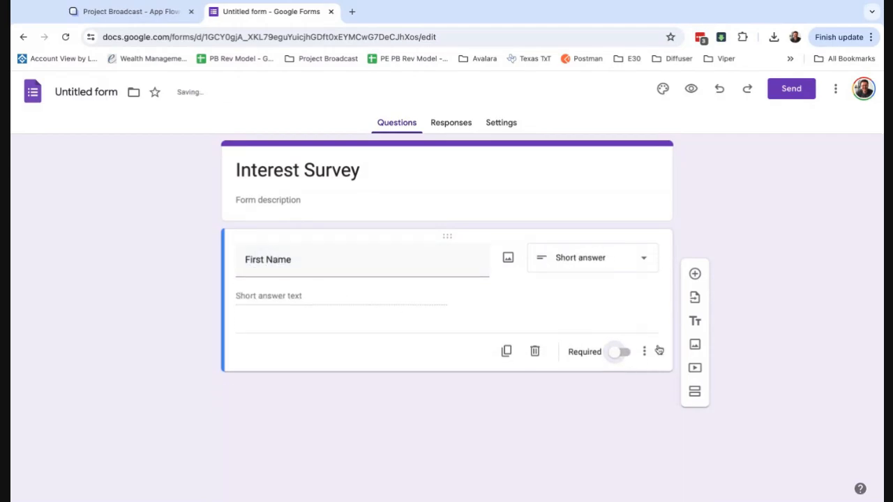
Make First Name required and add a required 'Last Name' short-answer question
{"action": "left_click", "coordinate": [623, 354]}
{"action": "left_click", "coordinate": [689, 274]}
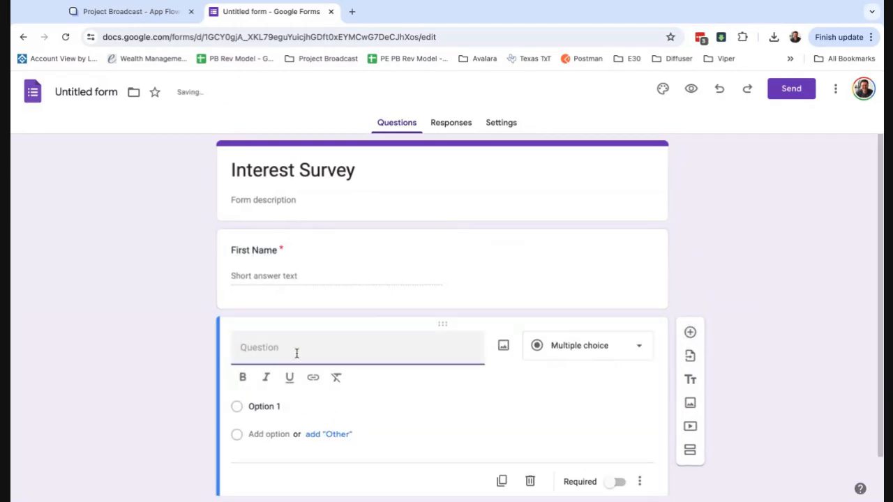
{"action": "type", "text": "Last name"}
{"action": "key", "text": "BackSpace"}
{"action": "key", "text": "BackSpace"}
{"action": "key", "text": "BackSpace"}
{"action": "type", "text": "ame"}
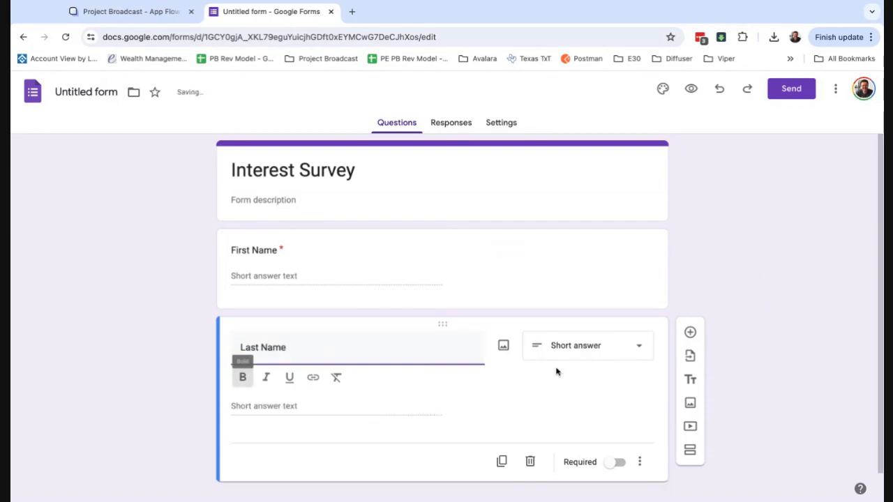
{"action": "left_click", "coordinate": [627, 461]}
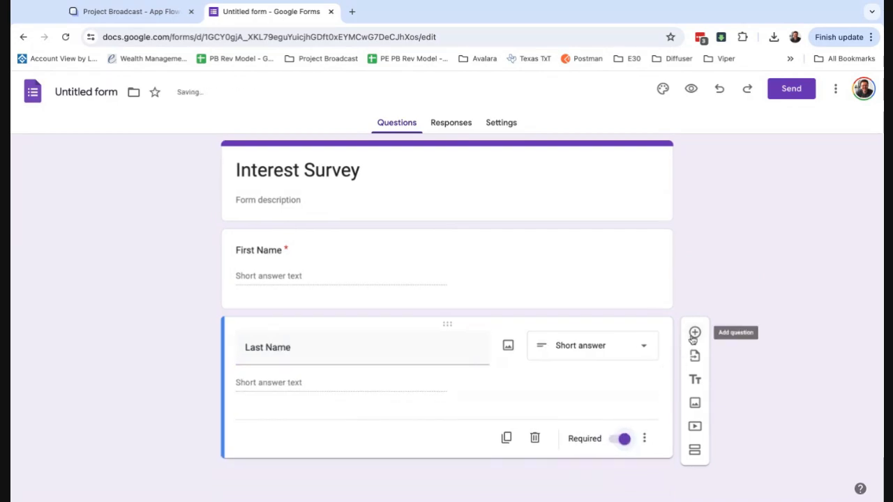
Add a required 'Phone Number' short-answer question
{"action": "left_click", "coordinate": [689, 332]}
{"action": "type", "text": "Phone "}
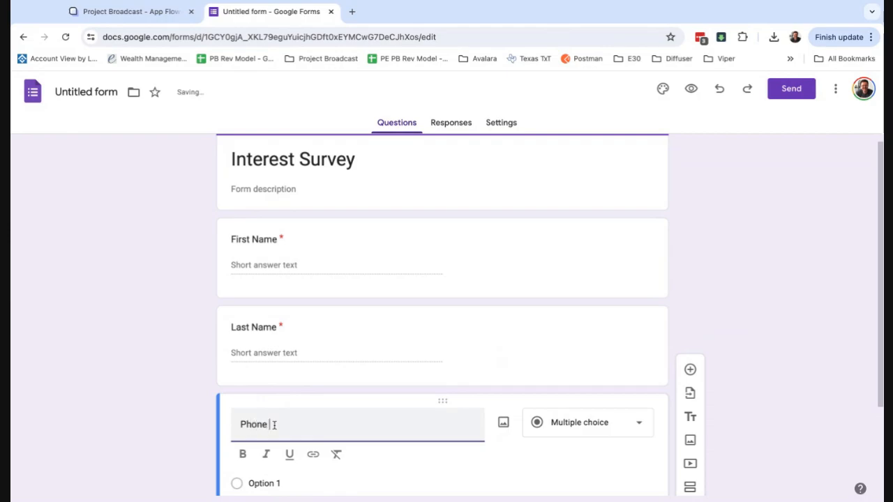
{"action": "type", "text": "Number"}
{"action": "left_click", "coordinate": [243, 454]}
{"action": "scroll", "coordinate": [665, 413], "scroll_direction": "down", "scroll_amount": 2}
{"action": "left_click", "coordinate": [618, 438]}
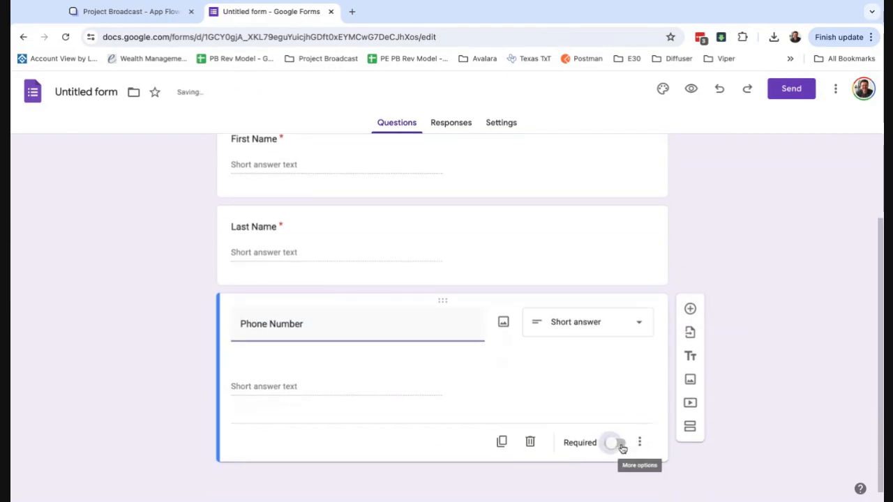
Add a required 'Email' question and begin a new question titled 'What are you interested in?'
{"action": "left_click", "coordinate": [690, 333]}
{"action": "type", "text": "Email"}
{"action": "scroll", "coordinate": [628, 387], "scroll_direction": "down", "scroll_amount": 2}
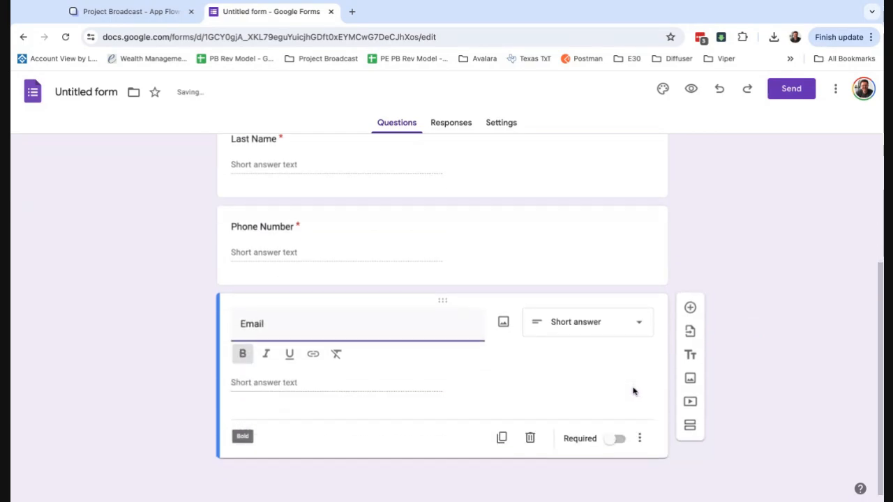
{"action": "left_click", "coordinate": [619, 438]}
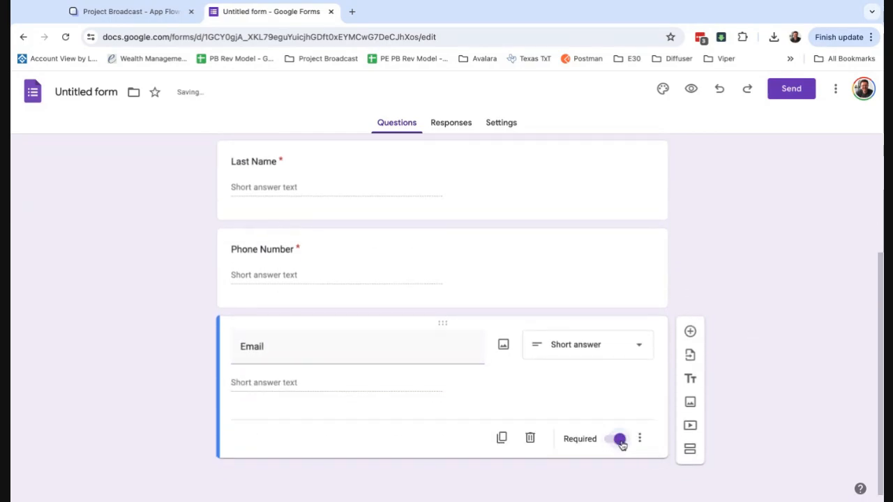
{"action": "left_click", "coordinate": [689, 334]}
{"action": "type", "text": "What "}
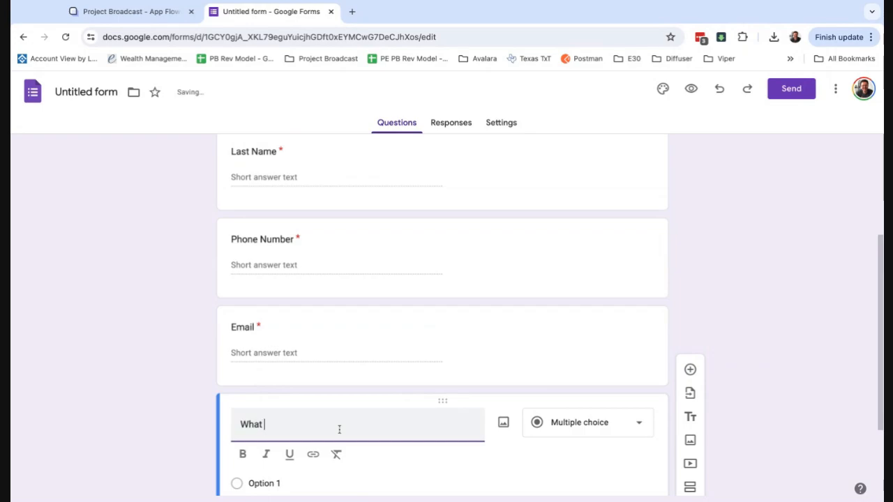
{"action": "type", "text": "are you interested in?"}
Give the interest question the options Health, Fitness and Food, and make it required
{"action": "scroll", "coordinate": [260, 437], "scroll_direction": "down", "scroll_amount": 2}
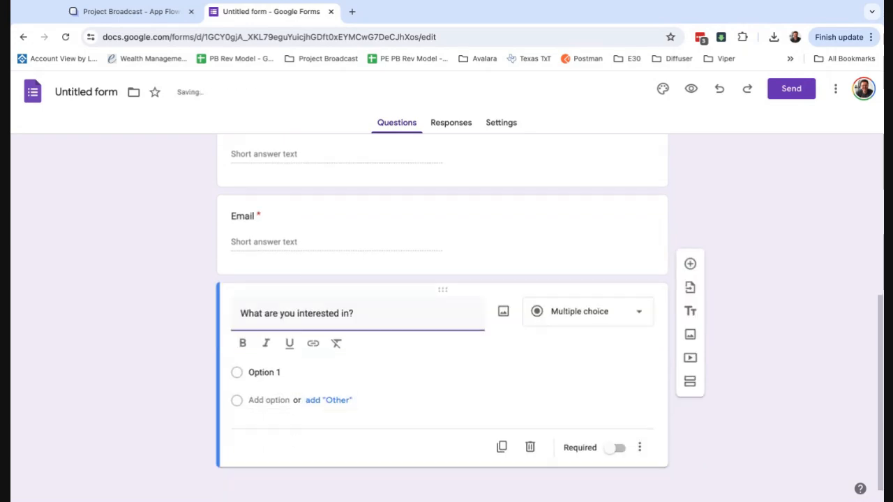
{"action": "left_click", "coordinate": [265, 363]}
{"action": "type", "text": "Health"}
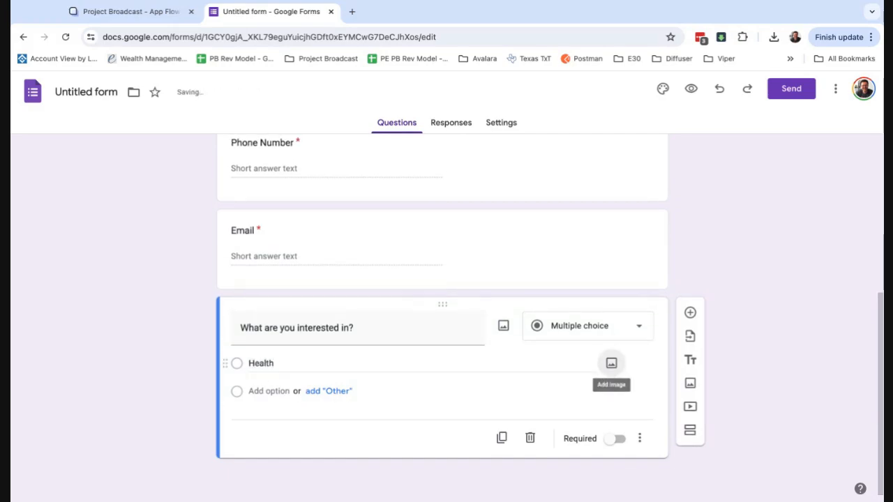
{"action": "left_click", "coordinate": [276, 391]}
{"action": "type", "text": "Fitness"}
{"action": "key", "text": "Return"}
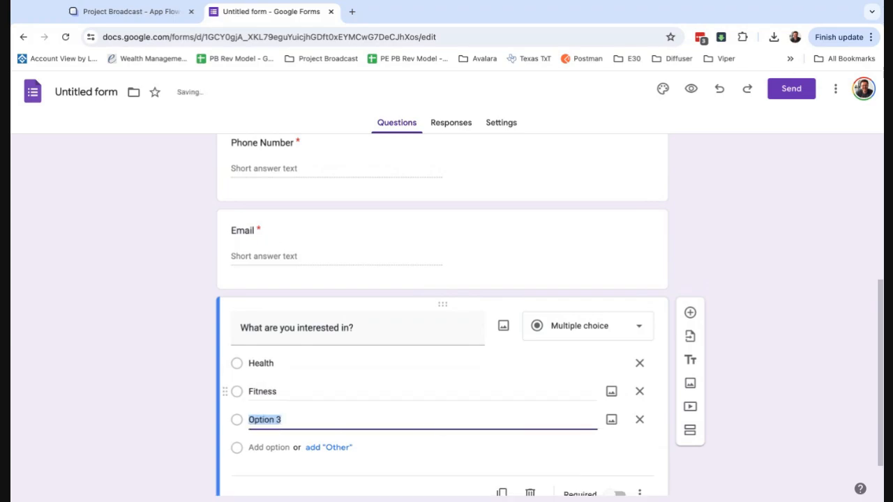
{"action": "type", "text": "Food"}
{"action": "scroll", "coordinate": [508, 396], "scroll_direction": "down", "scroll_amount": 1}
{"action": "left_click", "coordinate": [617, 438]}
{"action": "scroll", "coordinate": [523, 354], "scroll_direction": "up", "scroll_amount": 5}
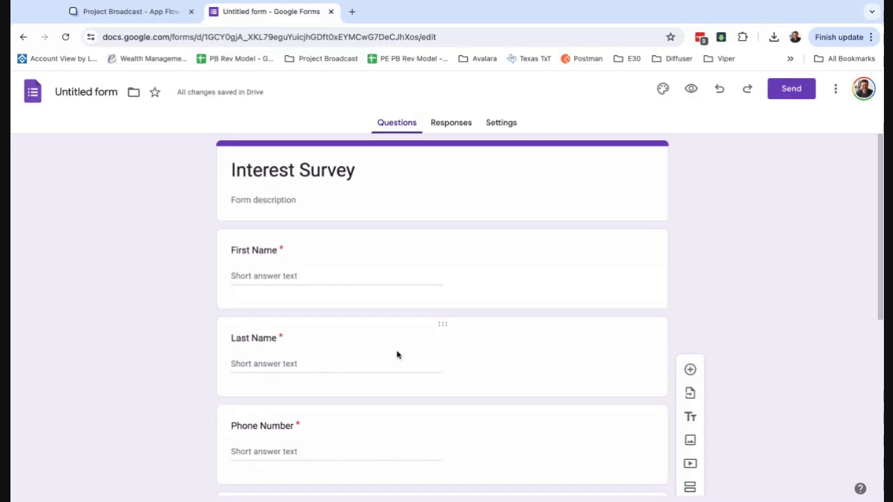
Link the form's responses to a new spreadsheet named 'Test Interest Survey'
{"action": "left_click", "coordinate": [452, 127]}
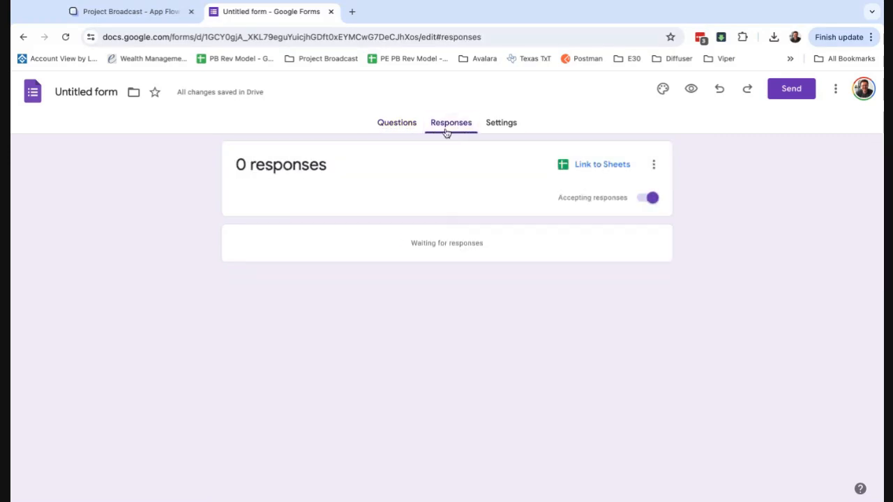
{"action": "left_click", "coordinate": [601, 164]}
{"action": "left_click", "coordinate": [513, 155]}
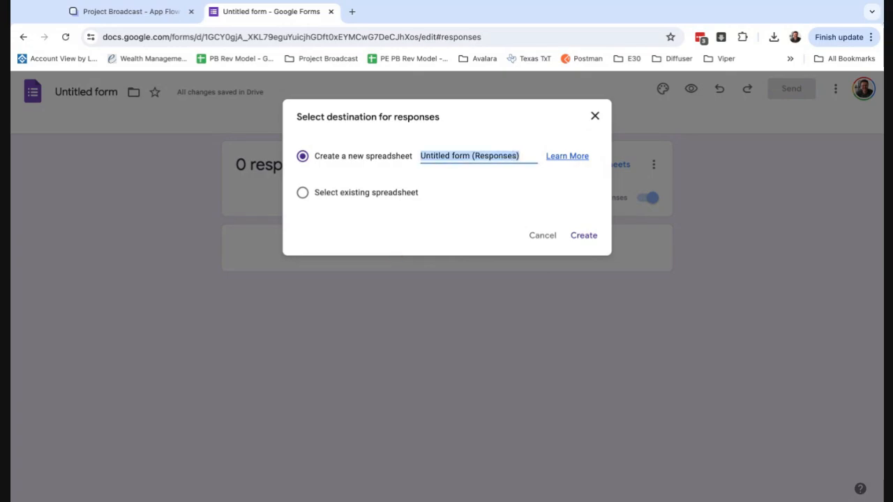
{"action": "type", "text": "Test"}
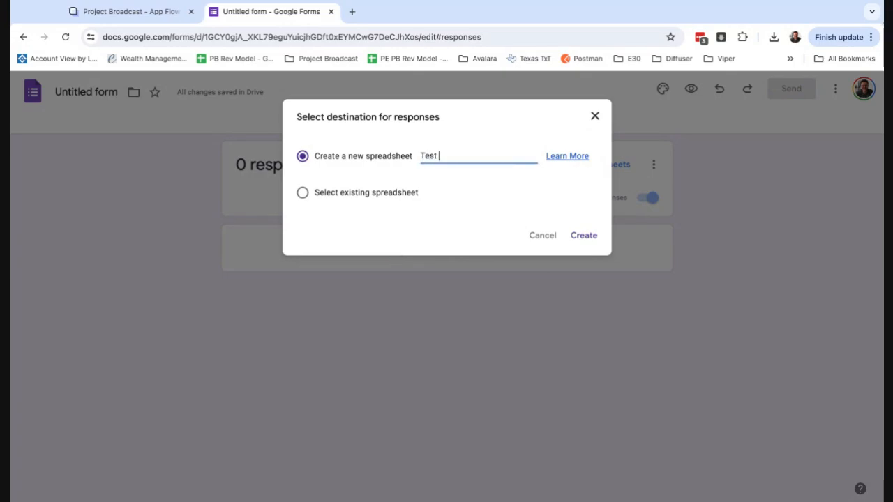
{"action": "type", "text": " Interest Survey"}
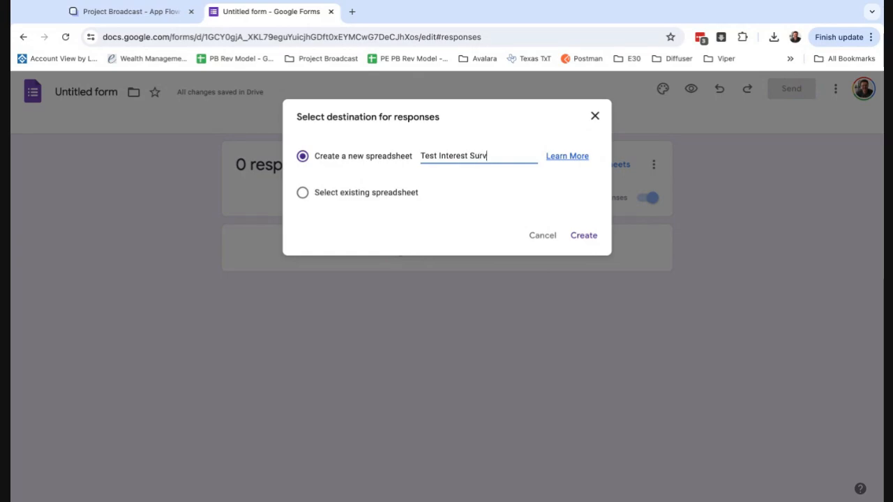
{"action": "left_click", "coordinate": [592, 237]}
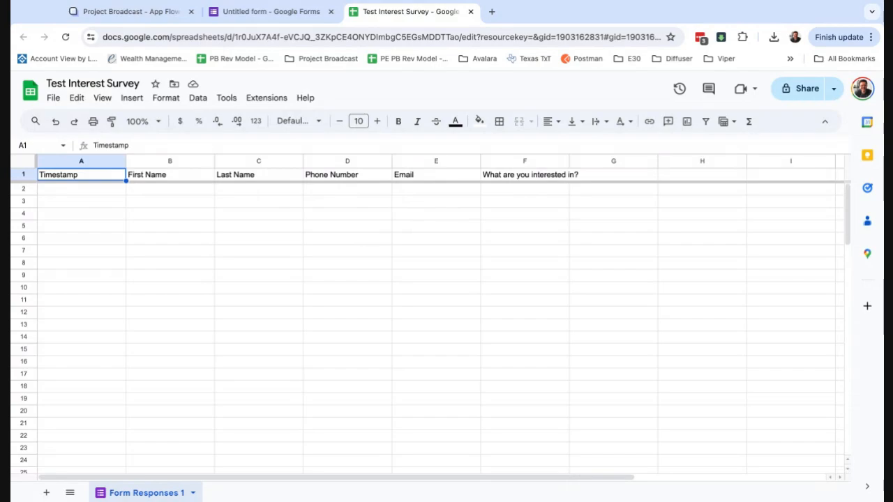
{"action": "left_click", "coordinate": [138, 14]}
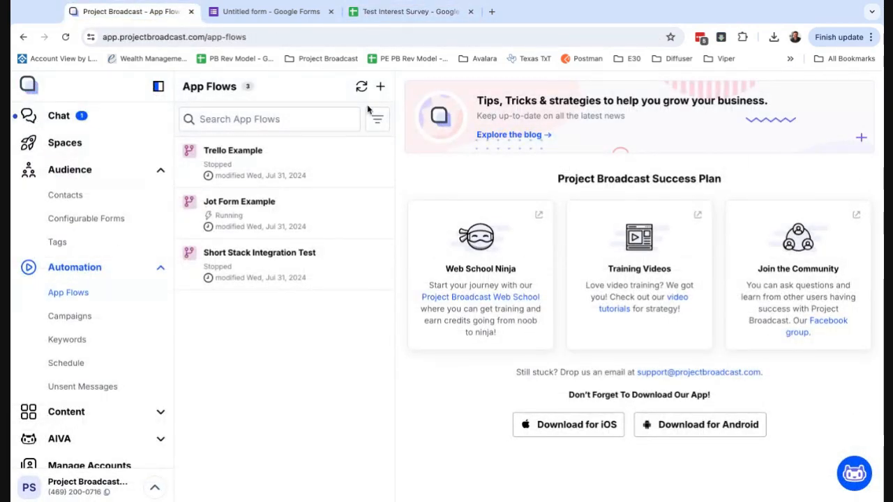
Create a new app flow named 'Interest Survey'
{"action": "left_click", "coordinate": [382, 90]}
{"action": "left_click", "coordinate": [372, 314]}
{"action": "type", "text": "INte"}
{"action": "key", "text": "BackSpace"}
{"action": "type", "text": "nt"}
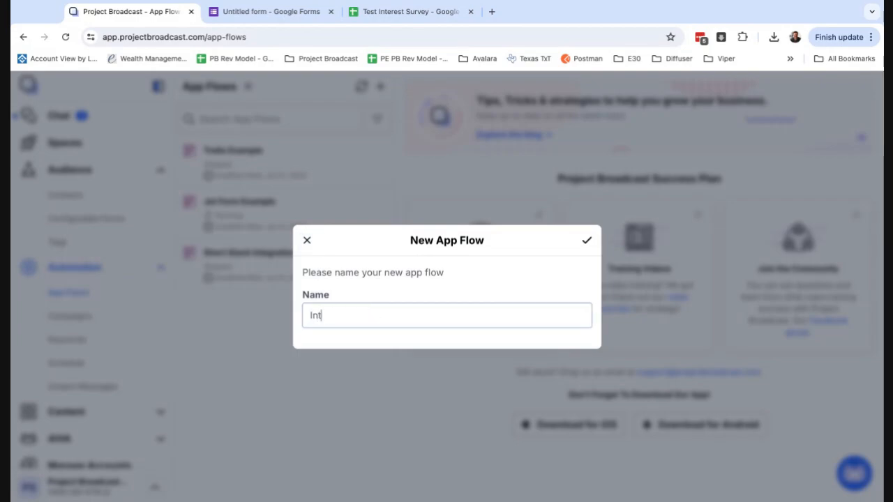
{"action": "type", "text": "erest Survey"}
{"action": "left_click", "coordinate": [586, 242]}
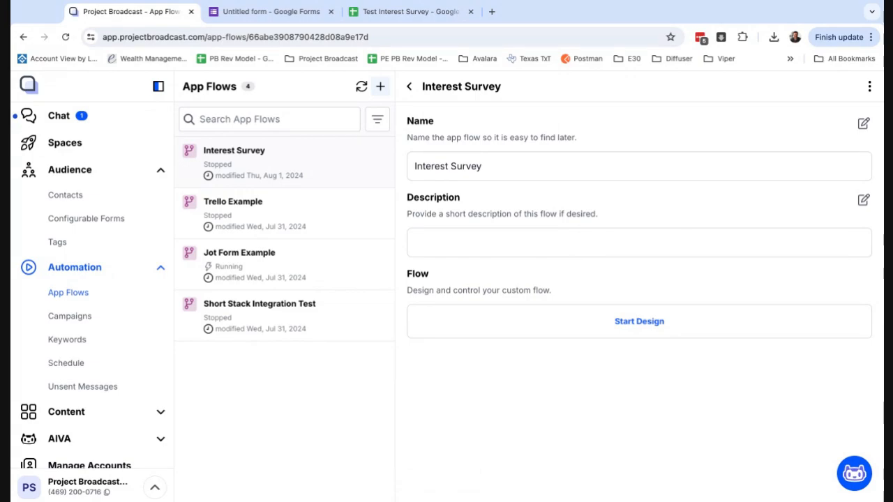
Start designing the flow from the Blank template
{"action": "left_click", "coordinate": [639, 321]}
{"action": "left_click", "coordinate": [587, 185]}
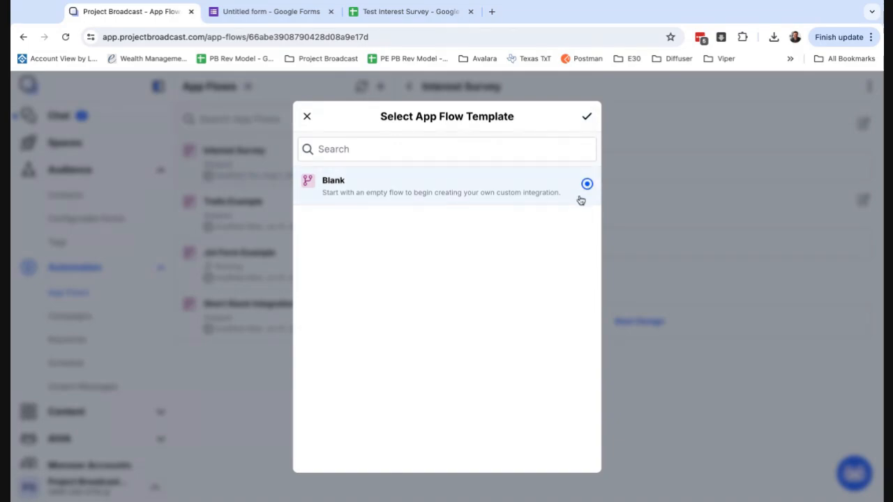
{"action": "left_click", "coordinate": [587, 118]}
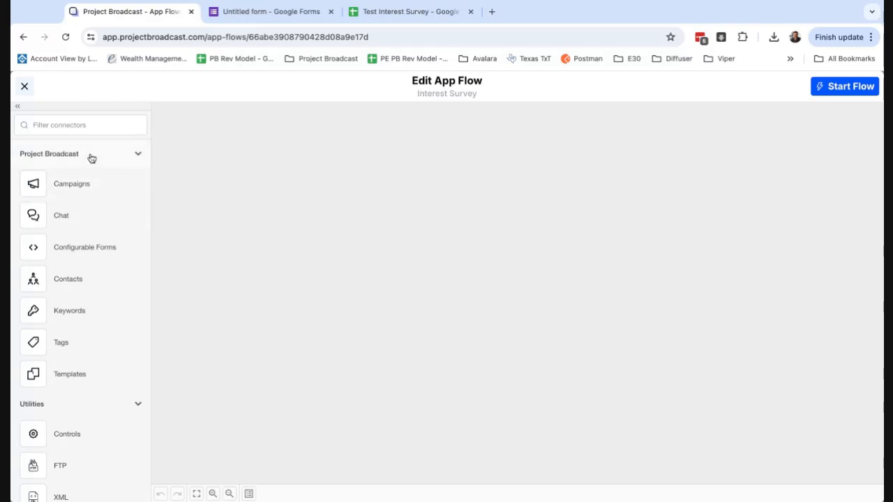
Place a Google Sheets step from the Applications connectors onto the flow canvas
{"action": "scroll", "coordinate": [83, 275], "scroll_direction": "down", "scroll_amount": 5}
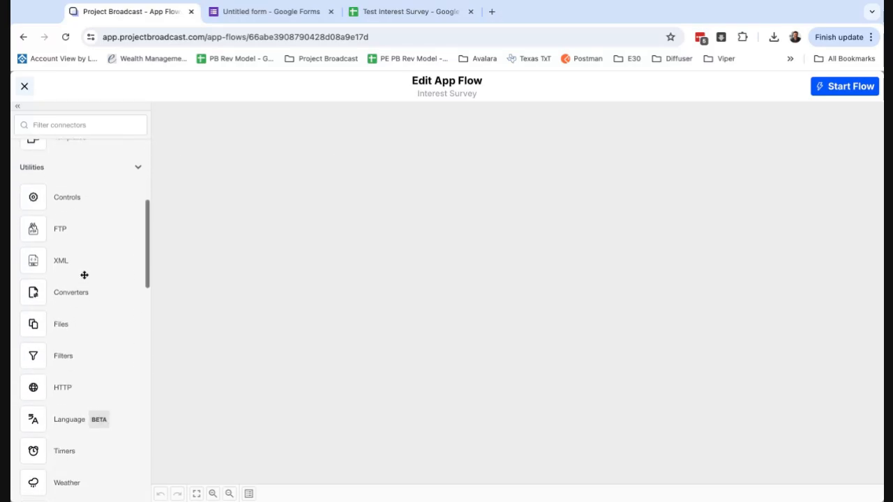
{"action": "scroll", "coordinate": [84, 275], "scroll_direction": "down", "scroll_amount": 2}
{"action": "scroll", "coordinate": [83, 275], "scroll_direction": "up", "scroll_amount": 6}
{"action": "scroll", "coordinate": [42, 286], "scroll_direction": "up", "scroll_amount": 2}
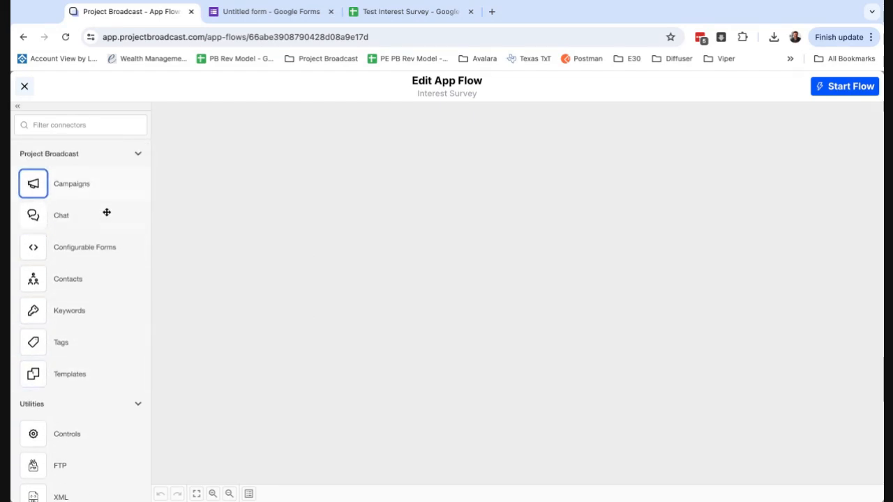
{"action": "scroll", "coordinate": [84, 365], "scroll_direction": "down", "scroll_amount": 1}
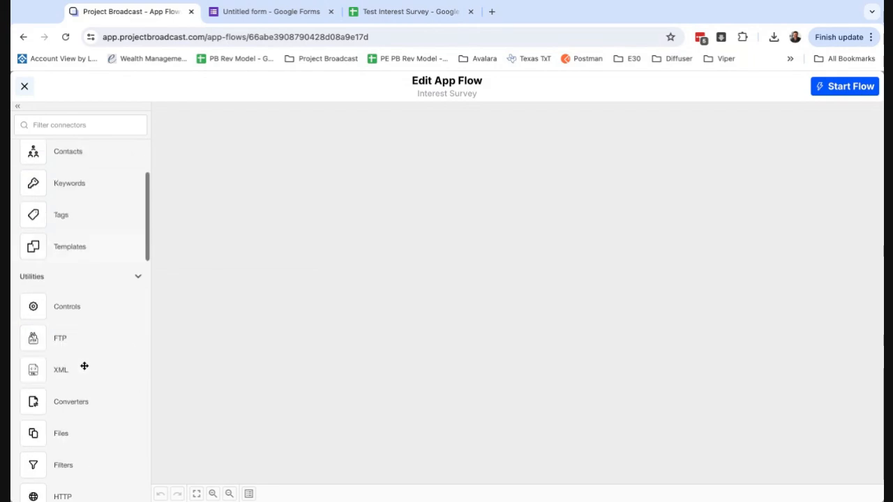
{"action": "scroll", "coordinate": [84, 365], "scroll_direction": "down", "scroll_amount": 3}
{"action": "scroll", "coordinate": [92, 365], "scroll_direction": "down", "scroll_amount": 1}
{"action": "scroll", "coordinate": [92, 365], "scroll_direction": "down", "scroll_amount": 5}
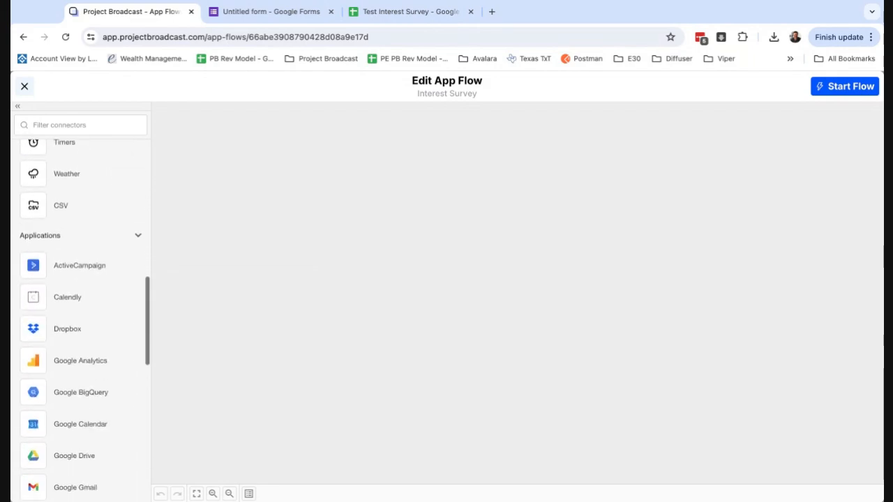
{"action": "scroll", "coordinate": [92, 366], "scroll_direction": "down", "scroll_amount": 2}
{"action": "scroll", "coordinate": [104, 360], "scroll_direction": "down", "scroll_amount": 3}
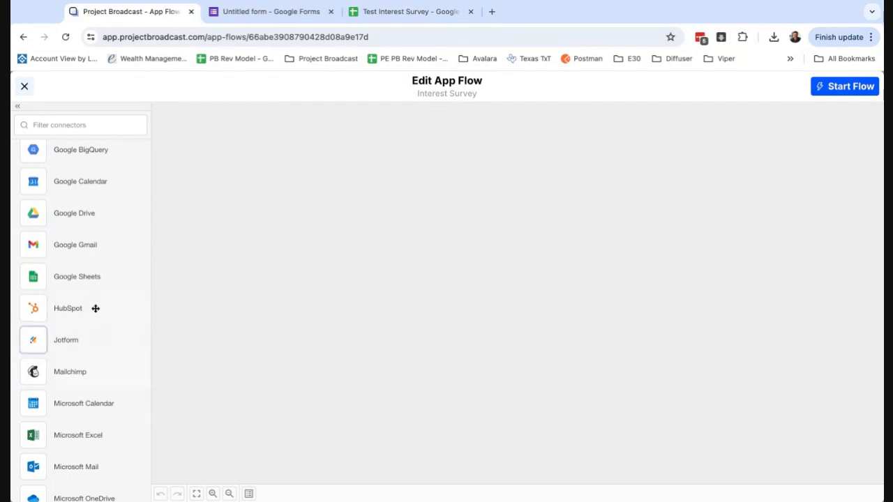
{"action": "left_click_drag", "start_coordinate": [79, 277], "coordinate": [402, 175]}
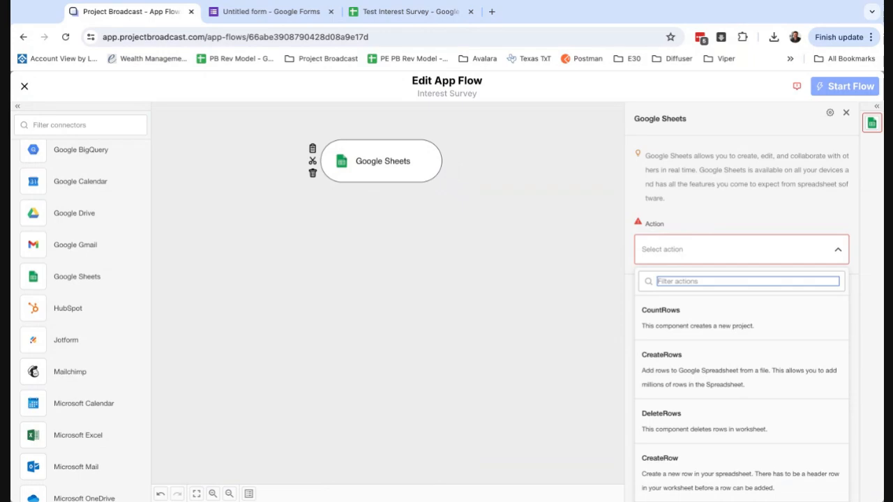
Set the Google Sheets action to NewRow and reconnect the Google account
{"action": "scroll", "coordinate": [713, 370], "scroll_direction": "down", "scroll_amount": 3}
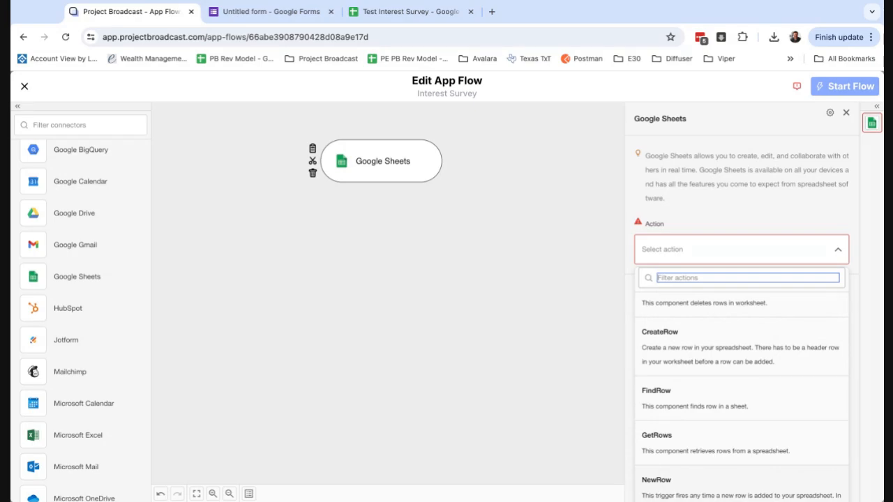
{"action": "left_click", "coordinate": [690, 486]}
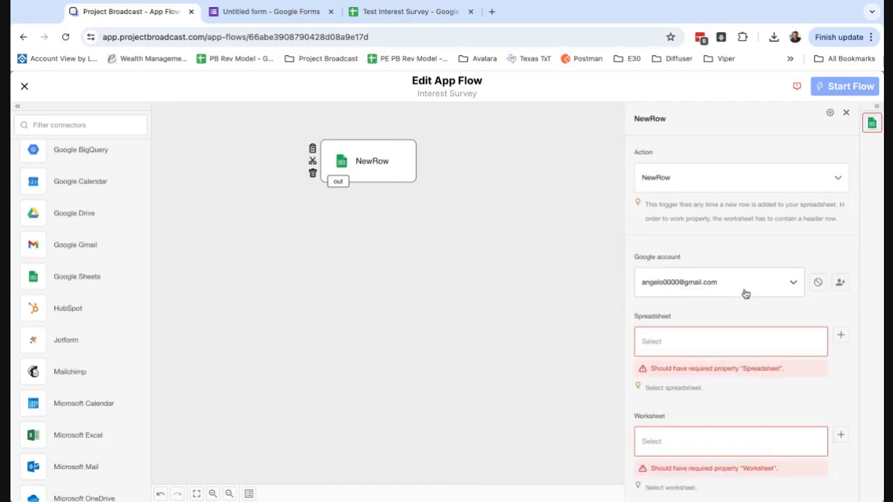
{"action": "left_click", "coordinate": [818, 283]}
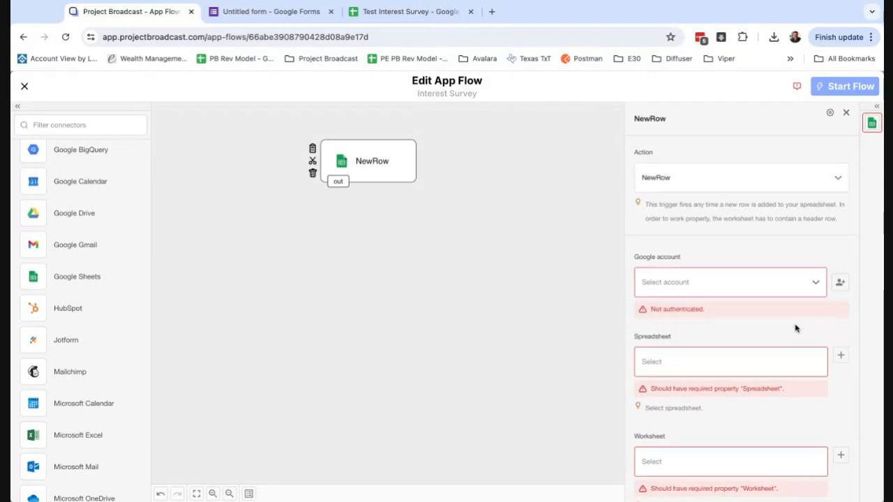
{"action": "left_click", "coordinate": [841, 284]}
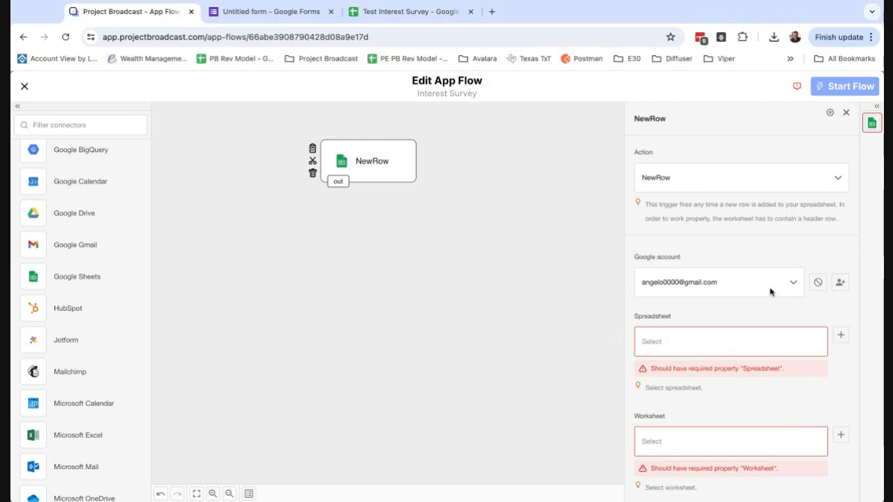
Keep the current Google account and watch Test Interest Survey's Form Responses 1 worksheet
{"action": "left_click", "coordinate": [790, 286]}
{"action": "left_click", "coordinate": [696, 318]}
{"action": "left_click", "coordinate": [680, 343]}
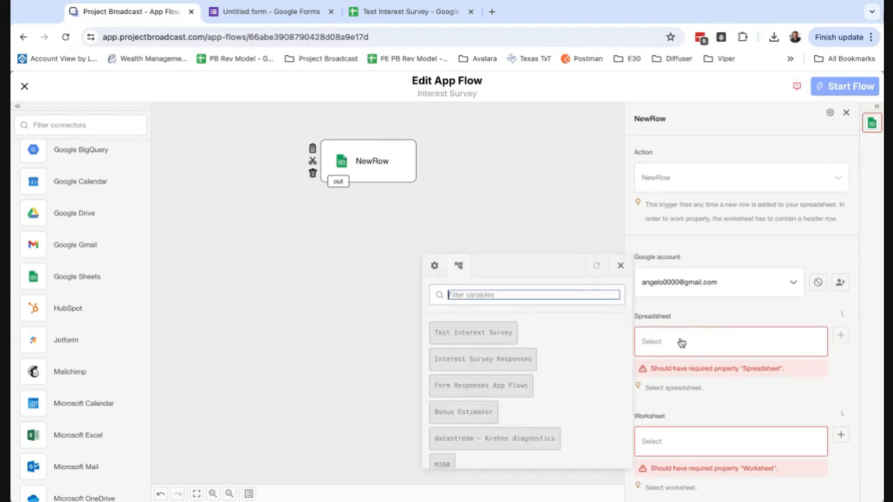
{"action": "left_click", "coordinate": [491, 338]}
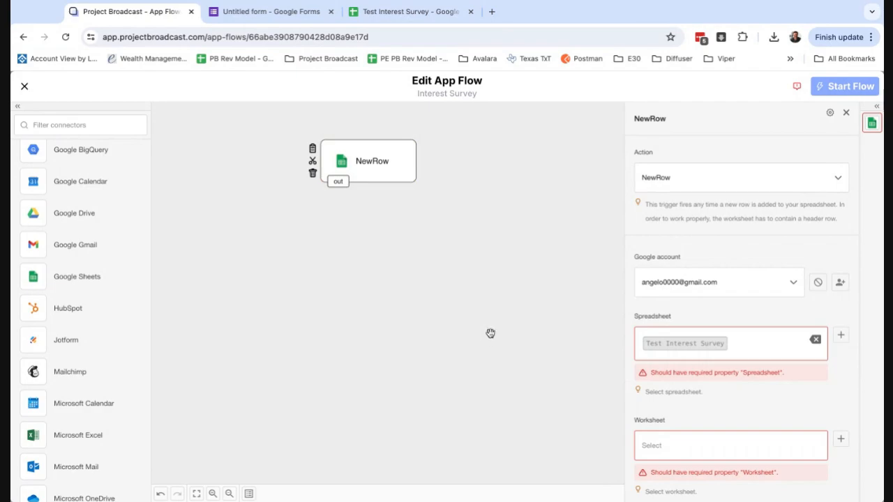
{"action": "scroll", "coordinate": [667, 398], "scroll_direction": "down", "scroll_amount": 1}
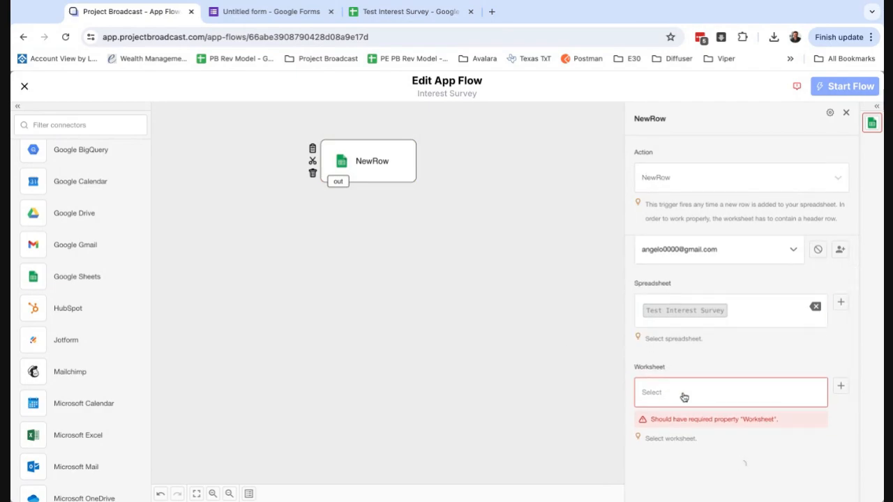
{"action": "left_click", "coordinate": [681, 424]}
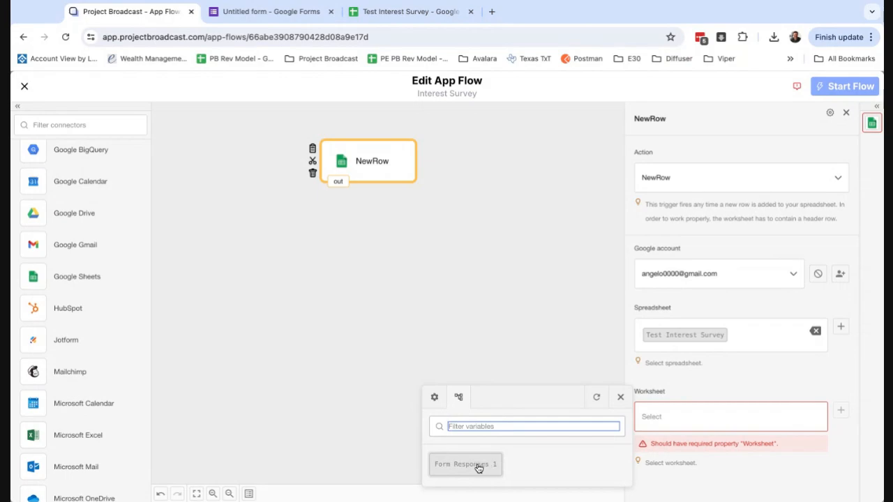
{"action": "left_click", "coordinate": [478, 466]}
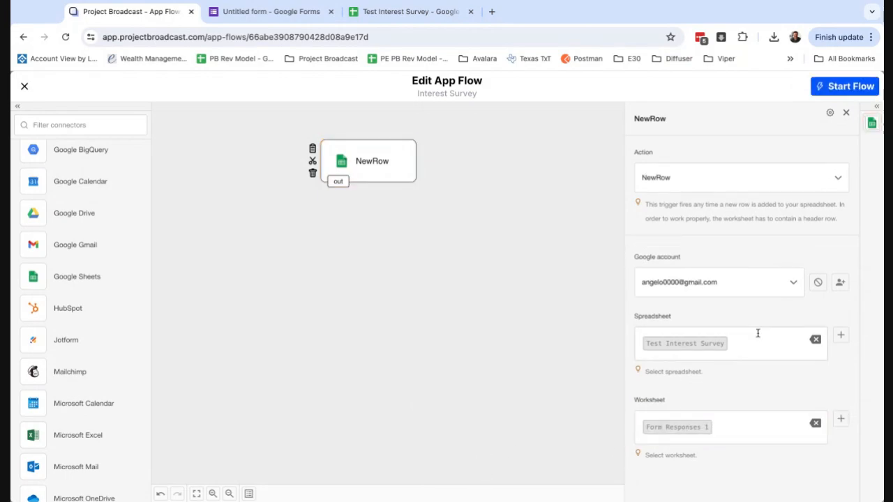
{"action": "scroll", "coordinate": [462, 225], "scroll_direction": "up", "scroll_amount": 2}
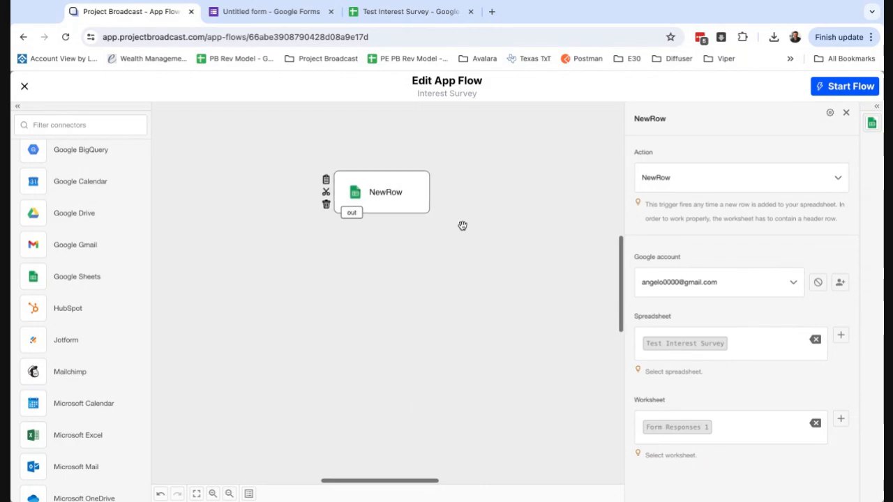
{"action": "scroll", "coordinate": [463, 225], "scroll_direction": "down", "scroll_amount": 1}
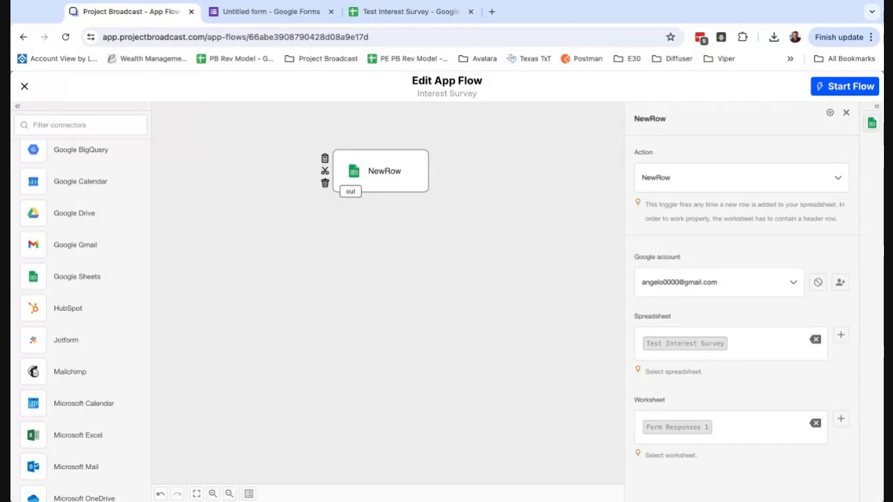
Add a Contacts step set to Update/Create Contact, wired from NewRow's output
{"action": "scroll", "coordinate": [96, 175], "scroll_direction": "up", "scroll_amount": 10}
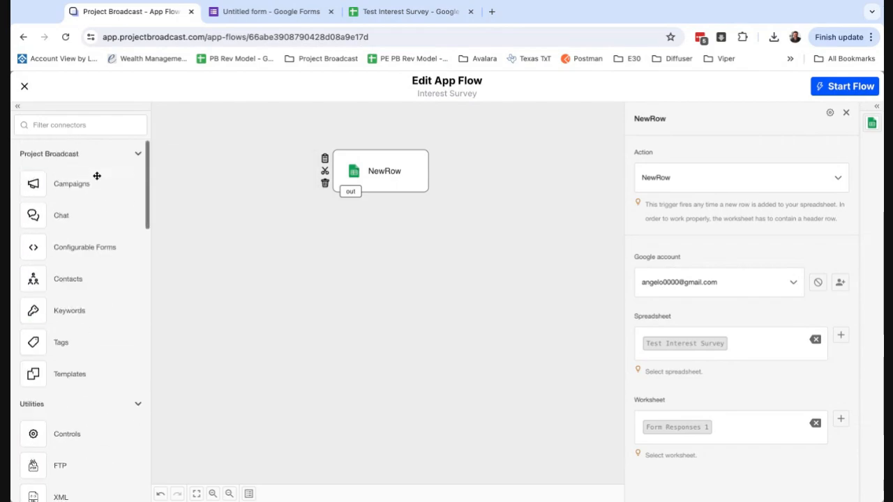
{"action": "left_click_drag", "start_coordinate": [76, 279], "coordinate": [373, 248]}
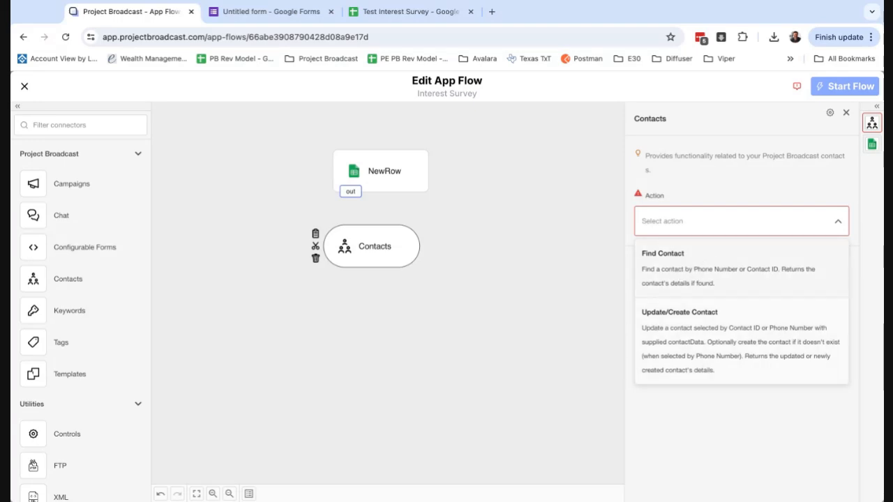
{"action": "left_click", "coordinate": [719, 344]}
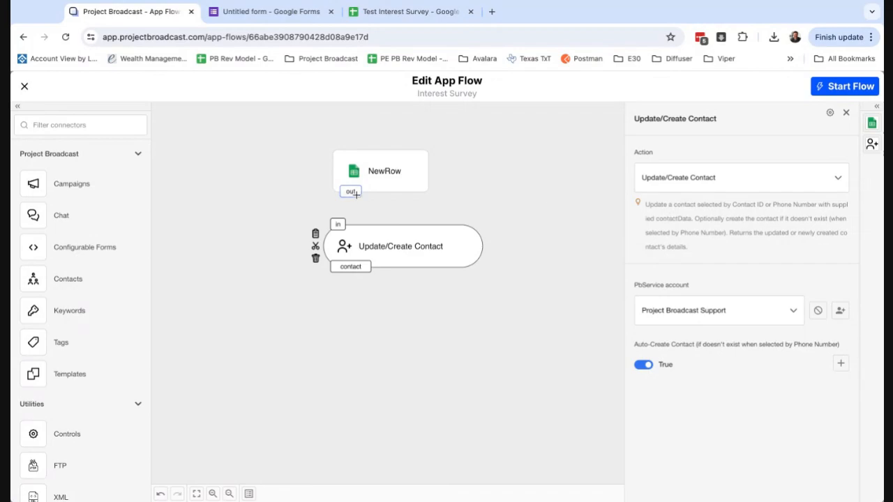
{"action": "left_click_drag", "start_coordinate": [351, 191], "coordinate": [341, 230]}
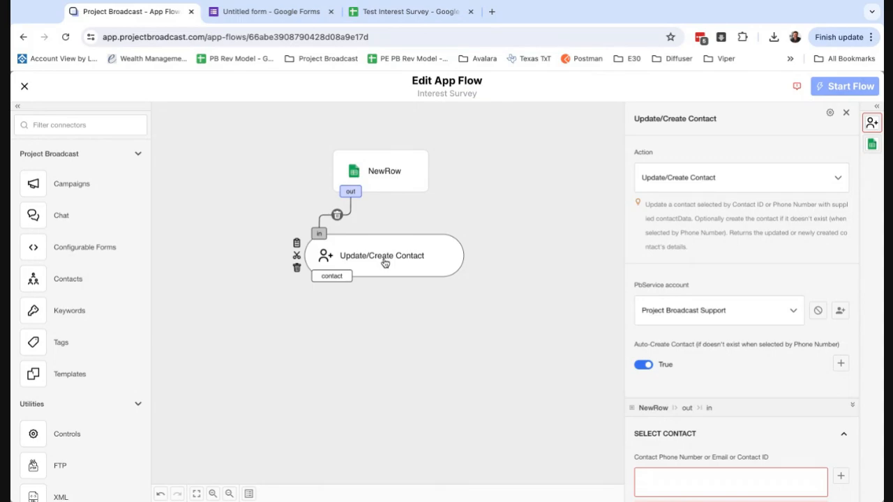
{"action": "scroll", "coordinate": [742, 390], "scroll_direction": "down", "scroll_amount": 3}
{"action": "scroll", "coordinate": [742, 390], "scroll_direction": "down", "scroll_amount": 1}
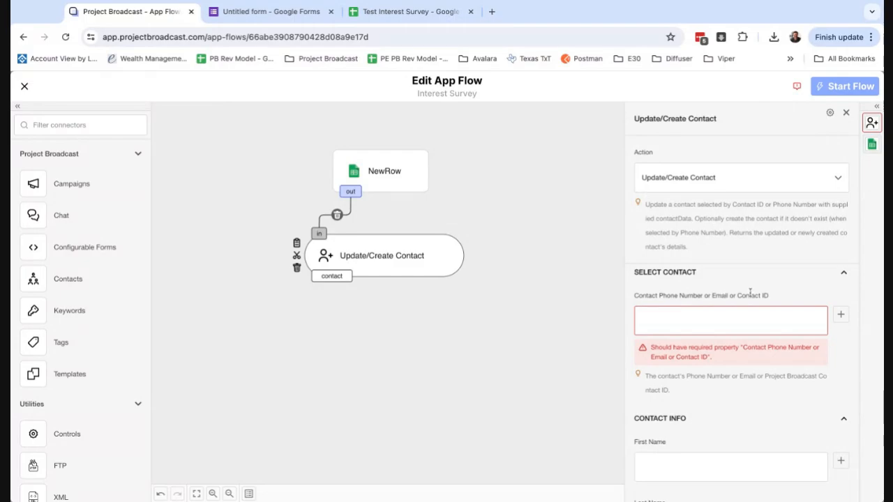
{"action": "left_click", "coordinate": [840, 315]}
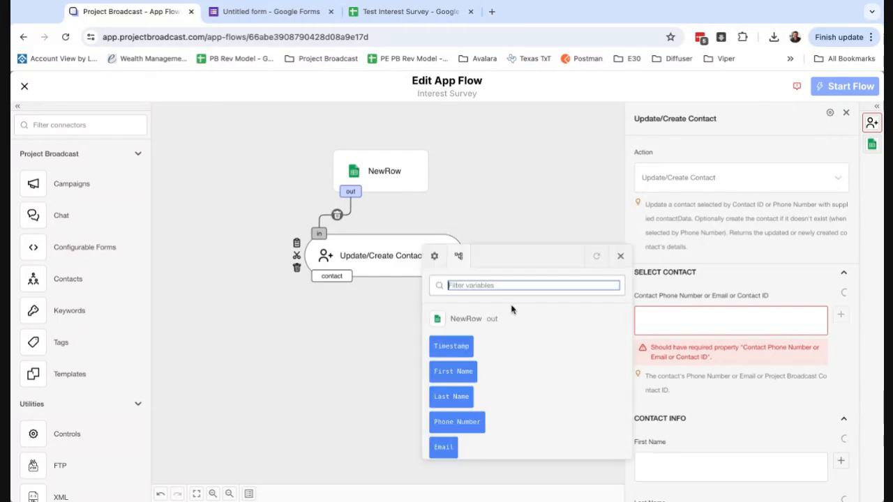
Identify the contact by the survey's Phone Number field
{"action": "scroll", "coordinate": [464, 387], "scroll_direction": "down", "scroll_amount": 1}
{"action": "left_click", "coordinate": [457, 385]}
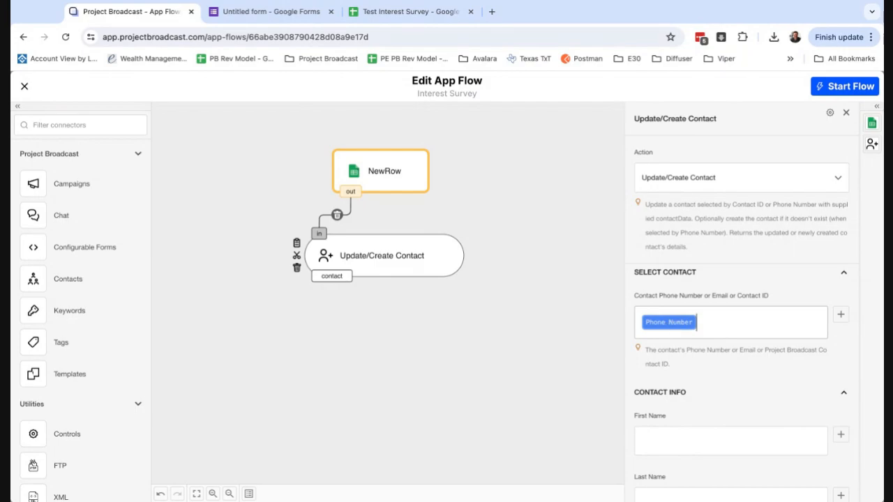
{"action": "scroll", "coordinate": [705, 379], "scroll_direction": "down", "scroll_amount": 2}
{"action": "scroll", "coordinate": [705, 382], "scroll_direction": "down", "scroll_amount": 1}
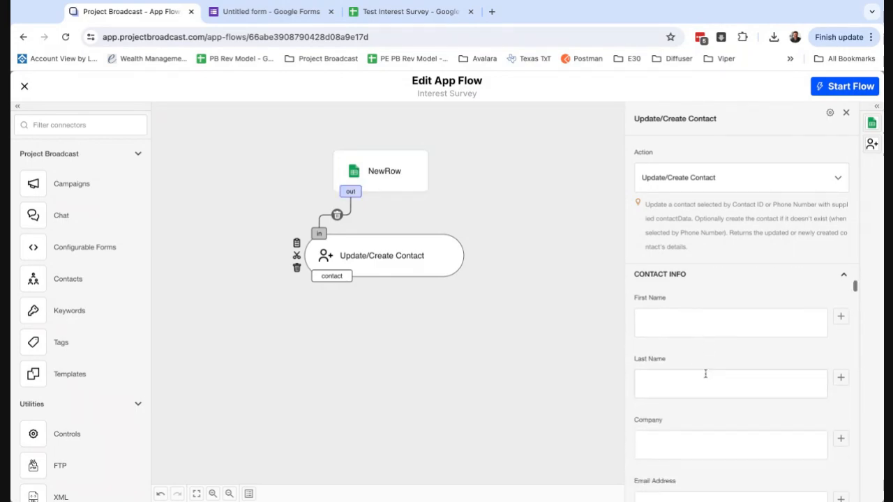
Fill First Name, Last Name and Email Address from the matching survey fields
{"action": "left_click", "coordinate": [702, 324]}
{"action": "left_click", "coordinate": [841, 317]}
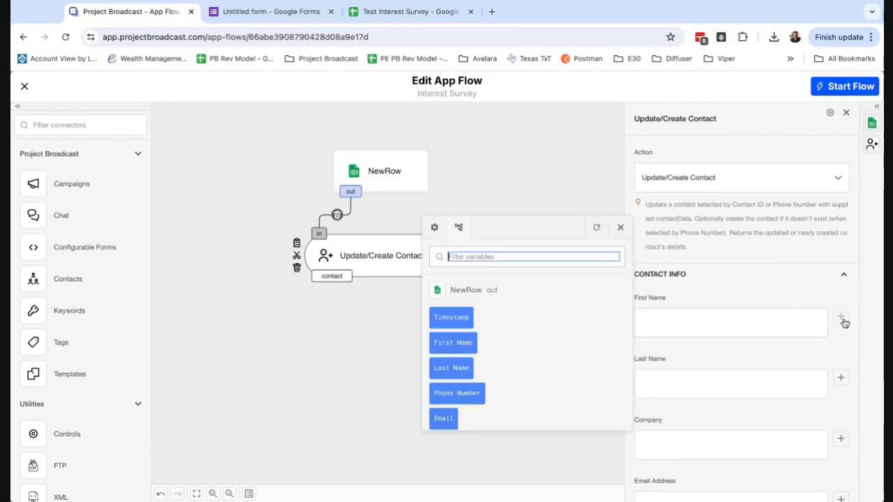
{"action": "left_click", "coordinate": [458, 343]}
{"action": "left_click", "coordinate": [840, 382]}
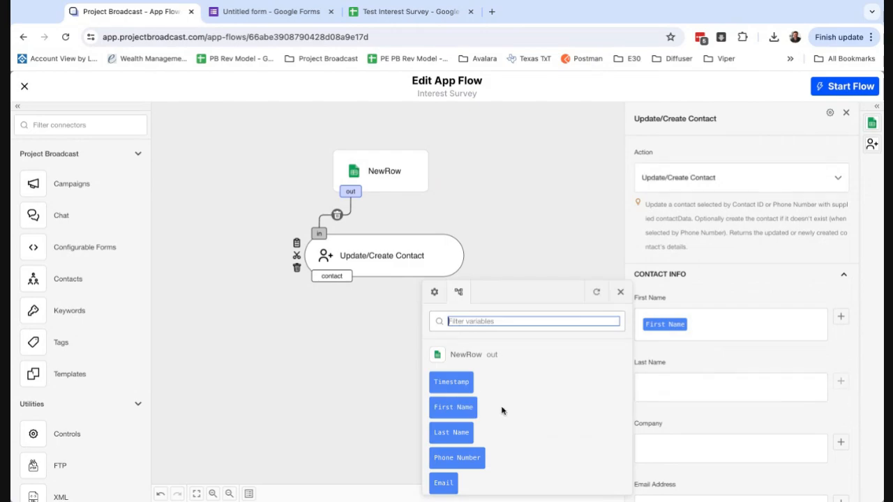
{"action": "left_click", "coordinate": [452, 432]}
{"action": "scroll", "coordinate": [684, 410], "scroll_direction": "down", "scroll_amount": 2}
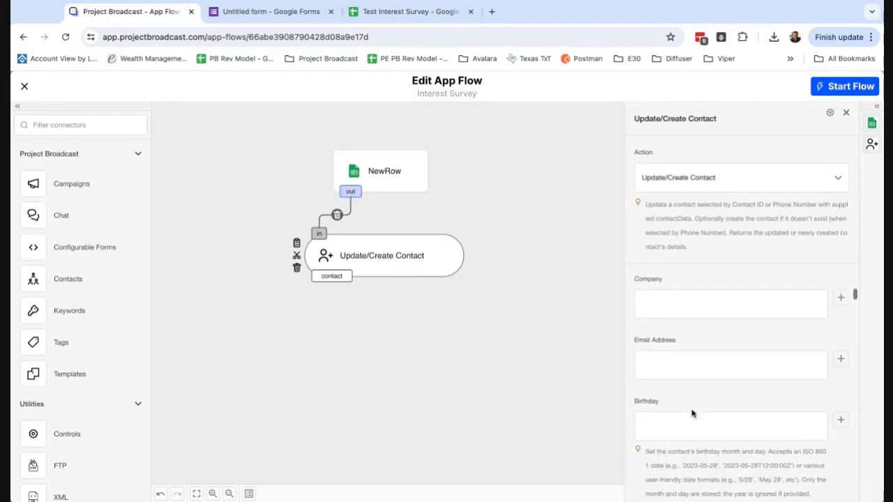
{"action": "left_click", "coordinate": [840, 360]}
{"action": "left_click", "coordinate": [444, 460]}
{"action": "scroll", "coordinate": [735, 395], "scroll_direction": "down", "scroll_amount": 5}
{"action": "scroll", "coordinate": [749, 397], "scroll_direction": "down", "scroll_amount": 1}
{"action": "left_click", "coordinate": [690, 360]}
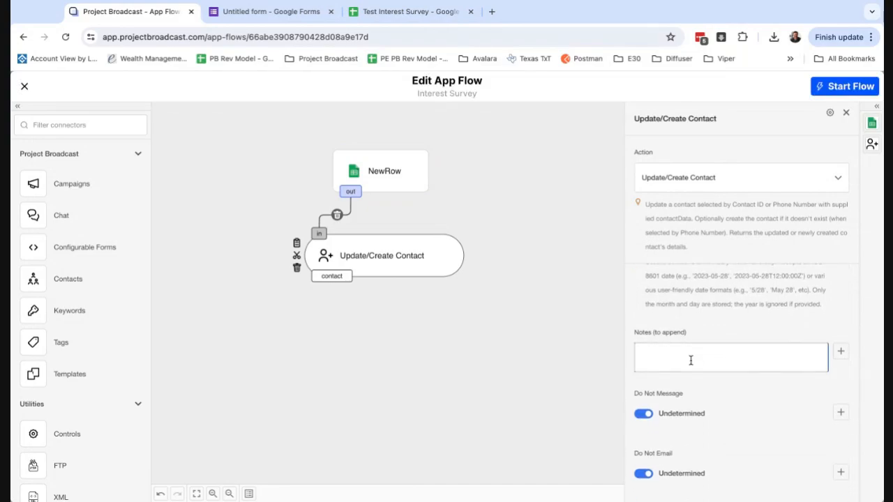
Append the note 'Filled Out Interest Survey On' followed by the submission Timestamp
{"action": "type", "text": "Filled Out Survey On"}
{"action": "left_click", "coordinate": [673, 357]}
{"action": "type", "text": "Interest"}
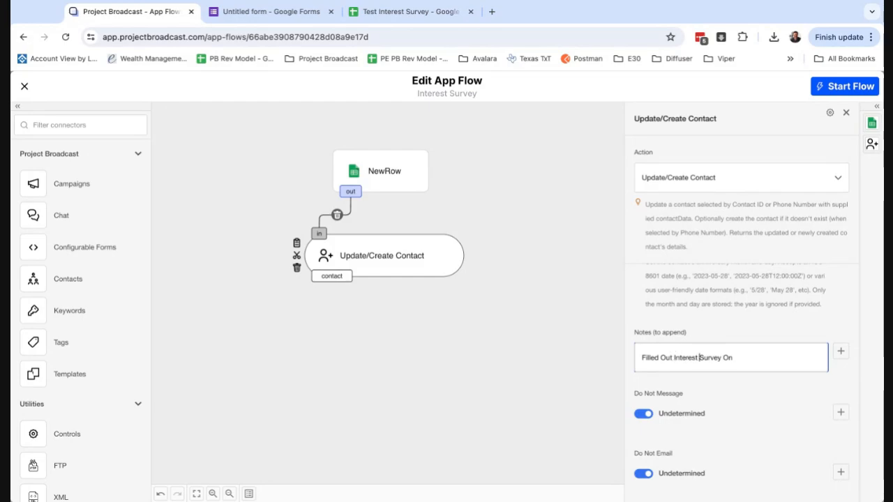
{"action": "left_click", "coordinate": [744, 363]}
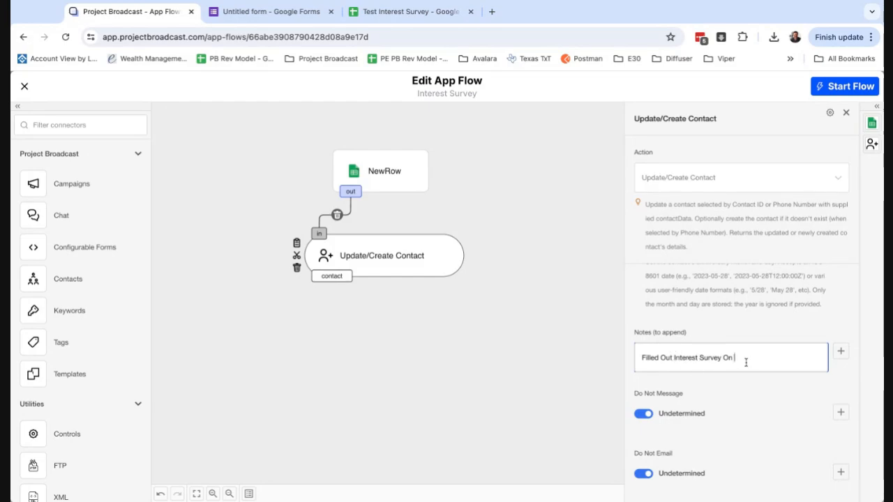
{"action": "left_click", "coordinate": [840, 353]}
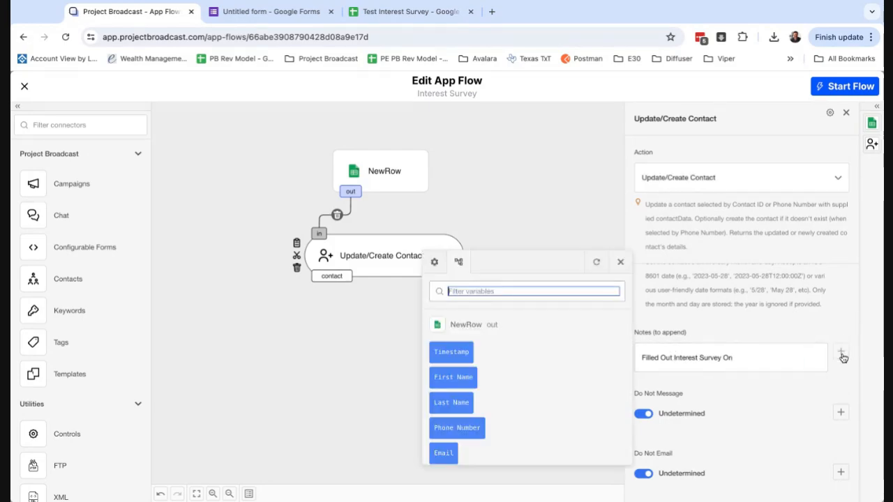
{"action": "left_click", "coordinate": [460, 355]}
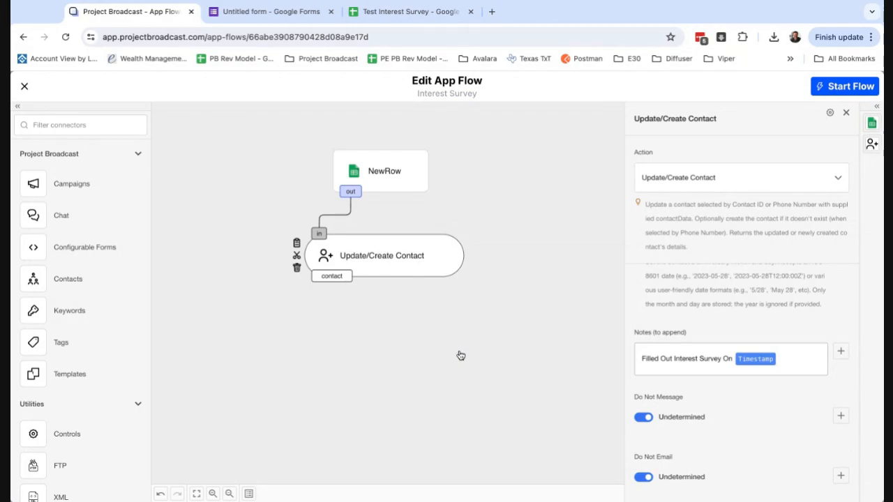
{"action": "scroll", "coordinate": [743, 392], "scroll_direction": "down", "scroll_amount": 5}
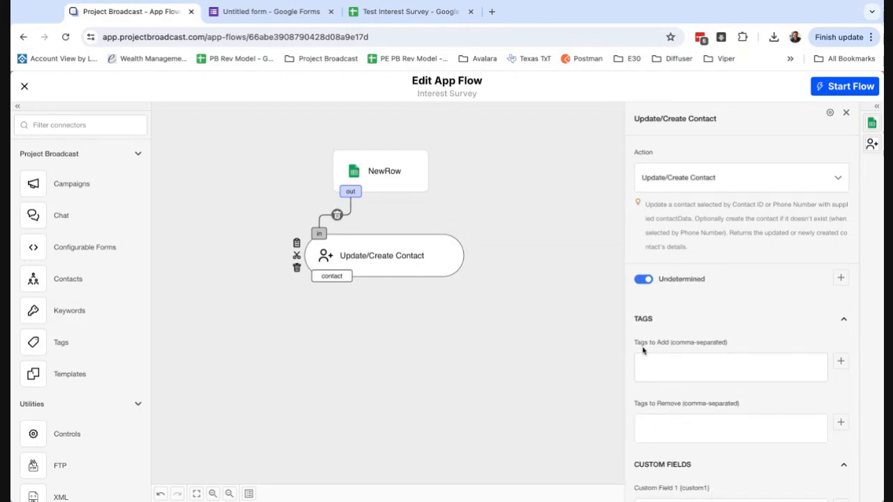
Add the tag 'interest survey' plus the contact's 'What are you interested in?' answer
{"action": "type", "text": "interest survey,"}
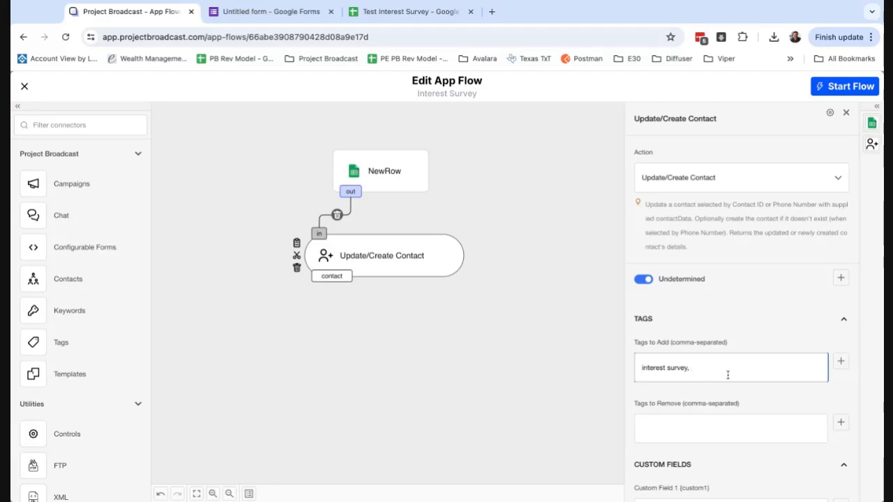
{"action": "left_click", "coordinate": [841, 364]}
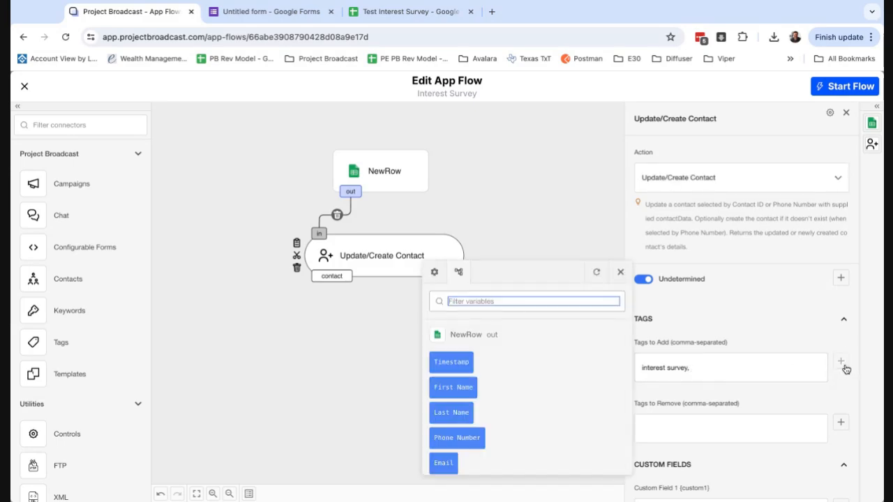
{"action": "scroll", "coordinate": [561, 387], "scroll_direction": "down", "scroll_amount": 2}
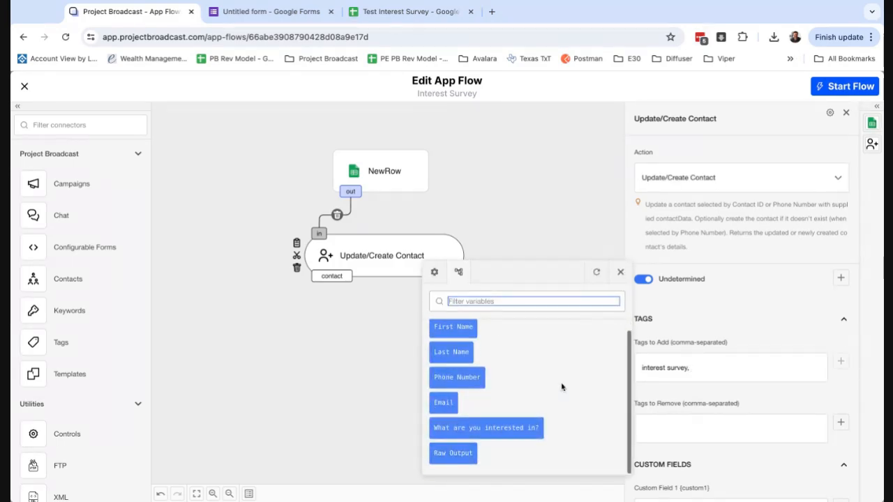
{"action": "left_click", "coordinate": [498, 428]}
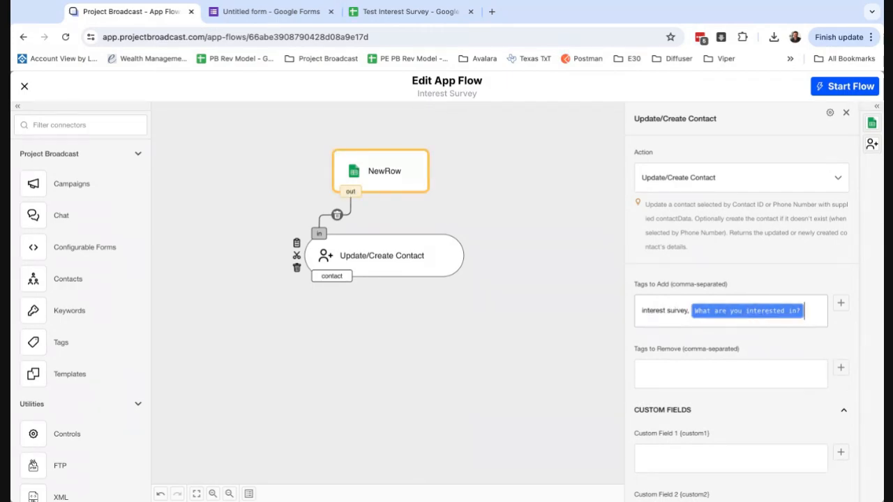
{"action": "scroll", "coordinate": [747, 311], "scroll_direction": "down", "scroll_amount": 1}
{"action": "scroll", "coordinate": [743, 396], "scroll_direction": "down", "scroll_amount": 2}
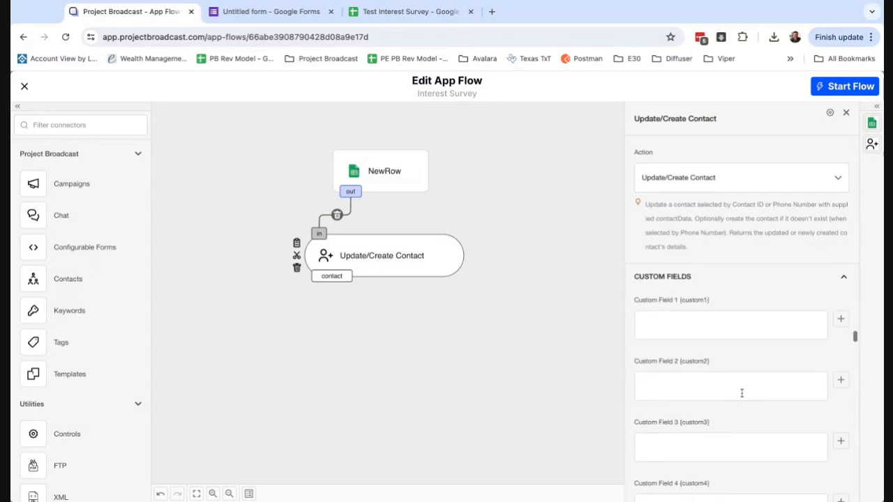
{"action": "scroll", "coordinate": [712, 448], "scroll_direction": "down", "scroll_amount": 4}
{"action": "scroll", "coordinate": [712, 449], "scroll_direction": "down", "scroll_amount": 15}
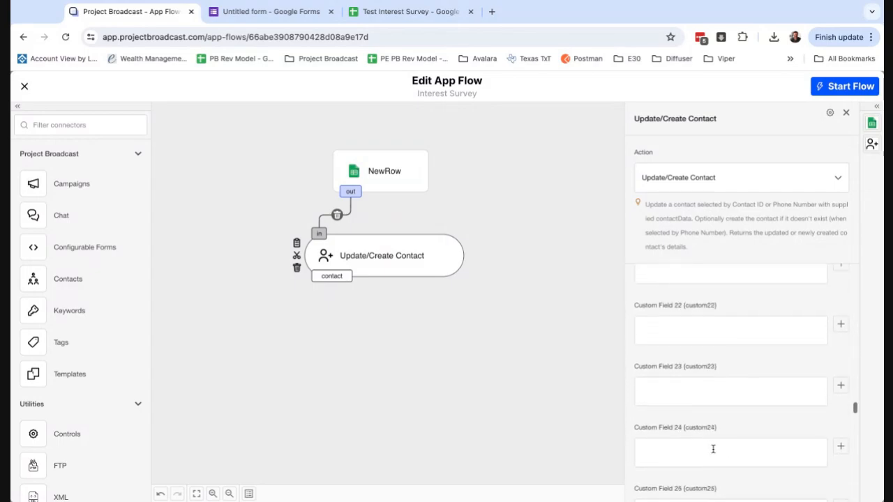
{"action": "scroll", "coordinate": [727, 422], "scroll_direction": "up", "scroll_amount": 20}
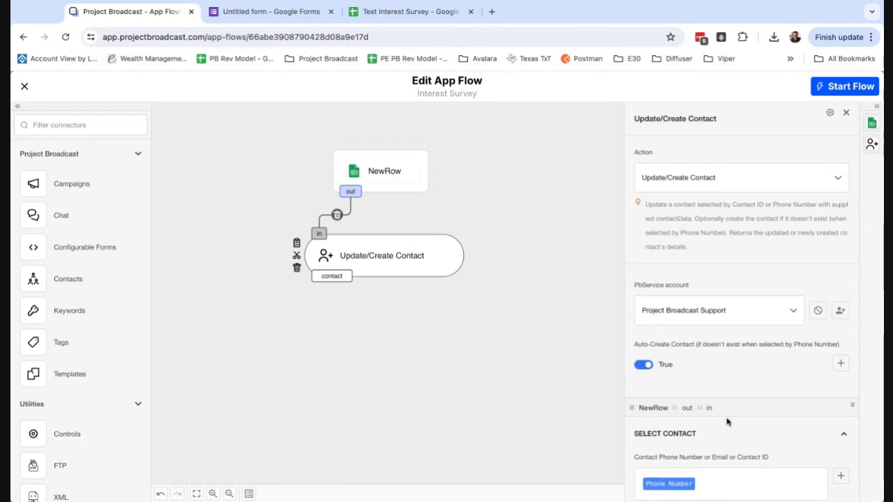
Add a SendMessage step and wire Update/Create Contact's contact output into it
{"action": "left_click", "coordinate": [427, 390]}
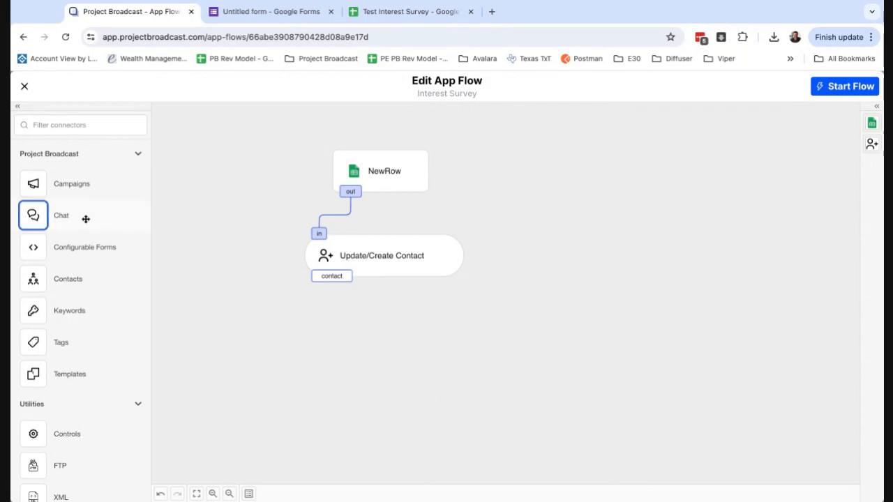
{"action": "left_click_drag", "start_coordinate": [76, 215], "coordinate": [371, 332]}
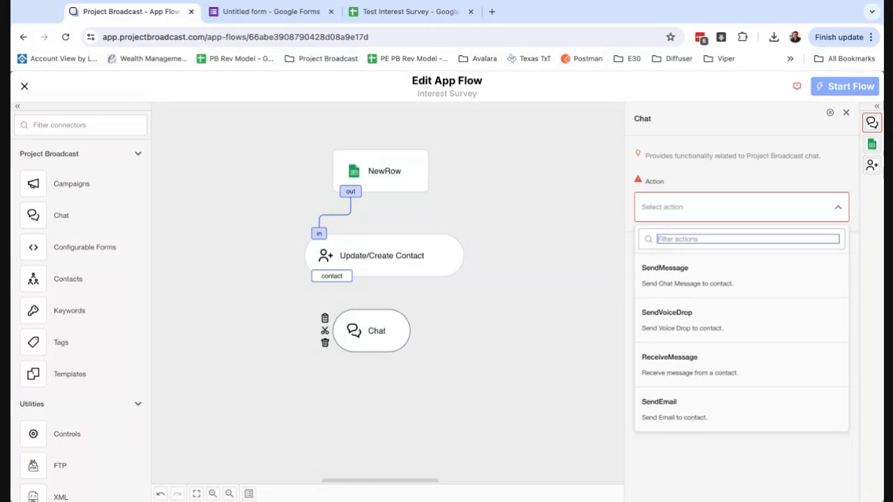
{"action": "left_click", "coordinate": [692, 280]}
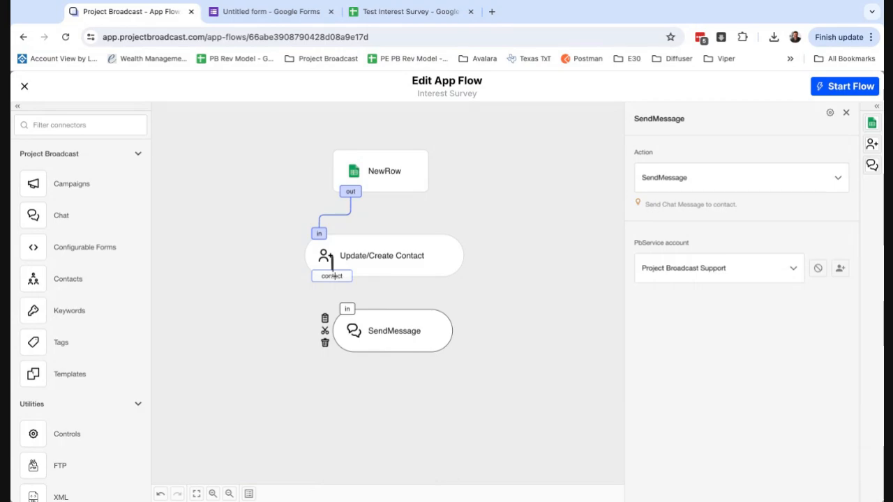
{"action": "left_click_drag", "start_coordinate": [332, 272], "coordinate": [347, 308]}
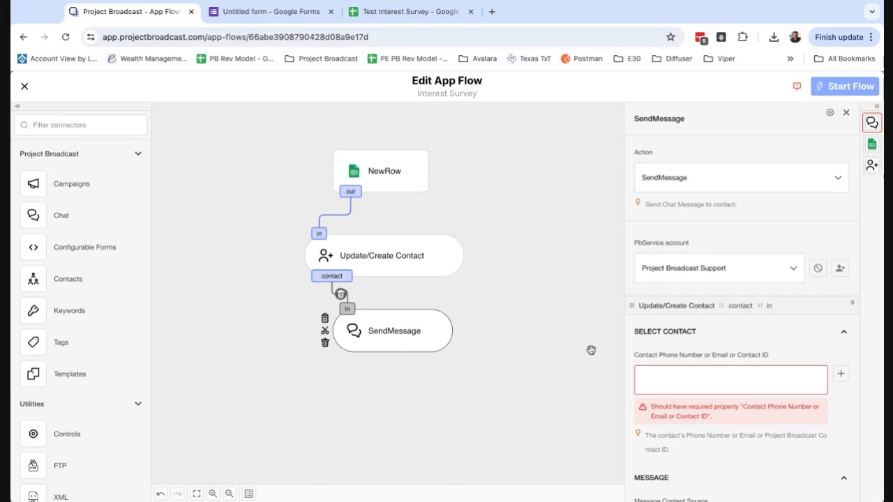
{"action": "scroll", "coordinate": [759, 348], "scroll_direction": "down", "scroll_amount": 2}
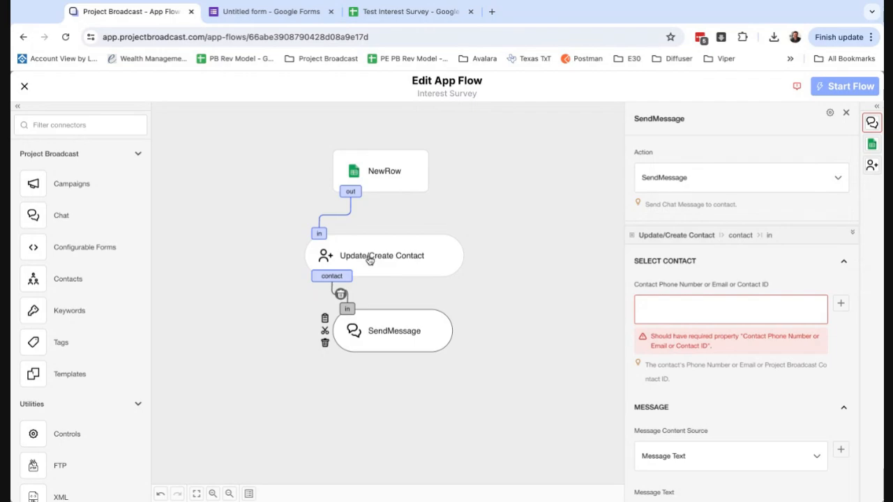
Fill SendMessage's Contact field with Update/Create Contact's contactId variable
{"action": "left_click", "coordinate": [841, 305]}
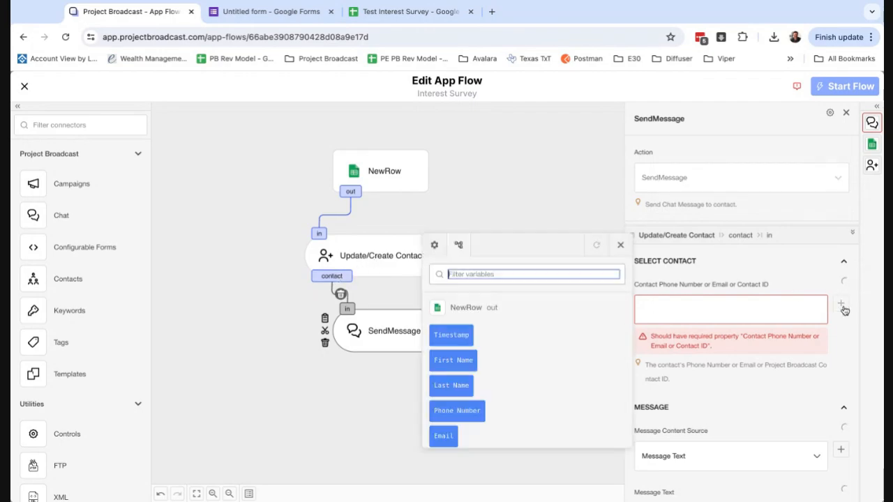
{"action": "double_click", "coordinate": [451, 308]}
{"action": "scroll", "coordinate": [504, 325], "scroll_direction": "down", "scroll_amount": 5}
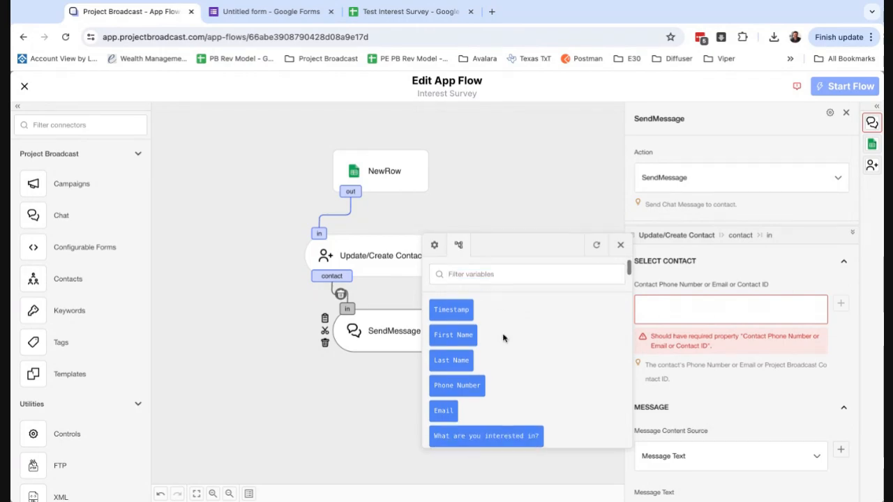
{"action": "left_click_drag", "start_coordinate": [451, 327], "coordinate": [533, 327]}
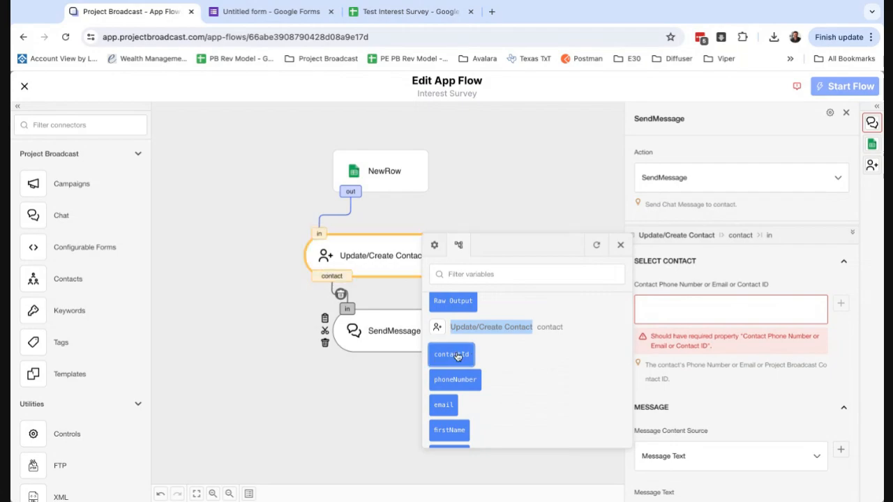
{"action": "left_click", "coordinate": [452, 355]}
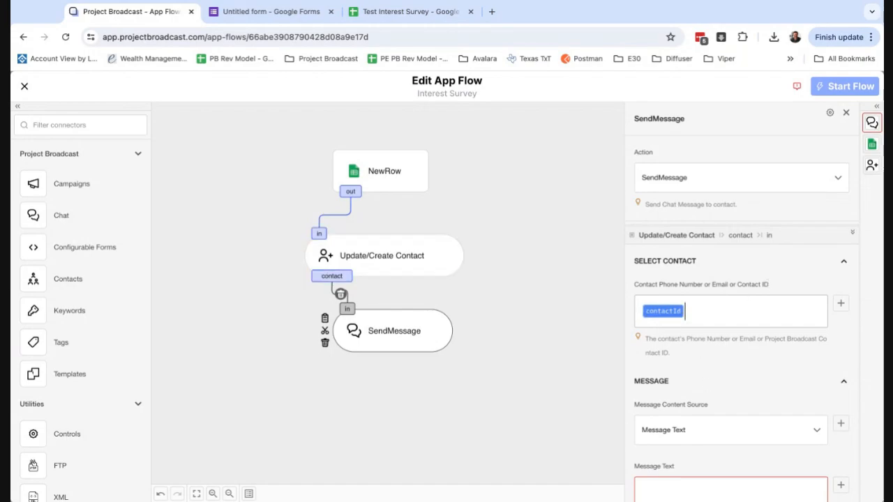
{"action": "scroll", "coordinate": [732, 376], "scroll_direction": "down", "scroll_amount": 1}
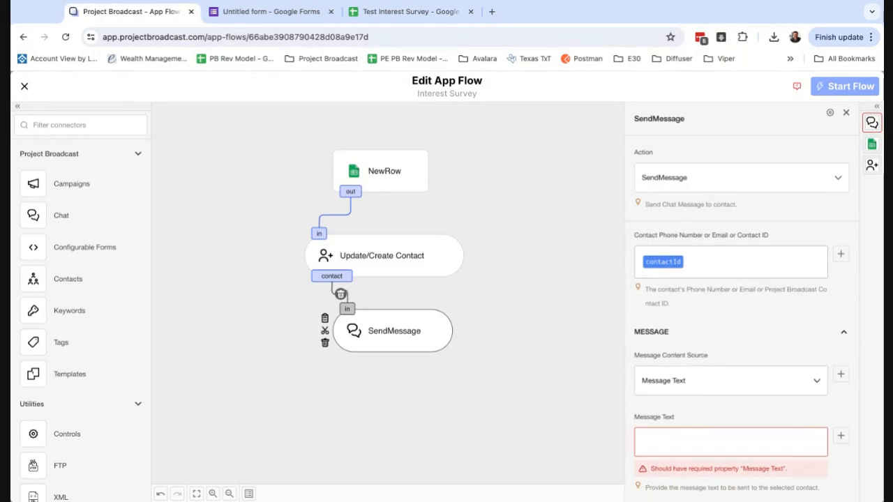
{"action": "scroll", "coordinate": [694, 404], "scroll_direction": "down", "scroll_amount": 1}
{"action": "left_click", "coordinate": [690, 421]}
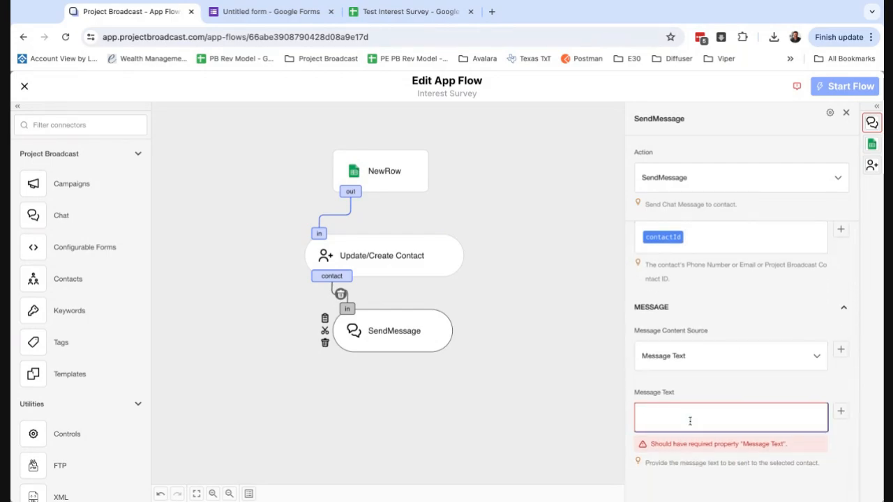
Write the message 'Hey there [First Name], thanks so much for filling out my survey!'
{"action": "type", "text": "They the"}
{"action": "key", "text": "BackSpace"}
{"action": "key", "text": "BackSpace"}
{"action": "key", "text": "BackSpace"}
{"action": "type", "text": "Hey there"}
{"action": "left_click", "coordinate": [840, 433]}
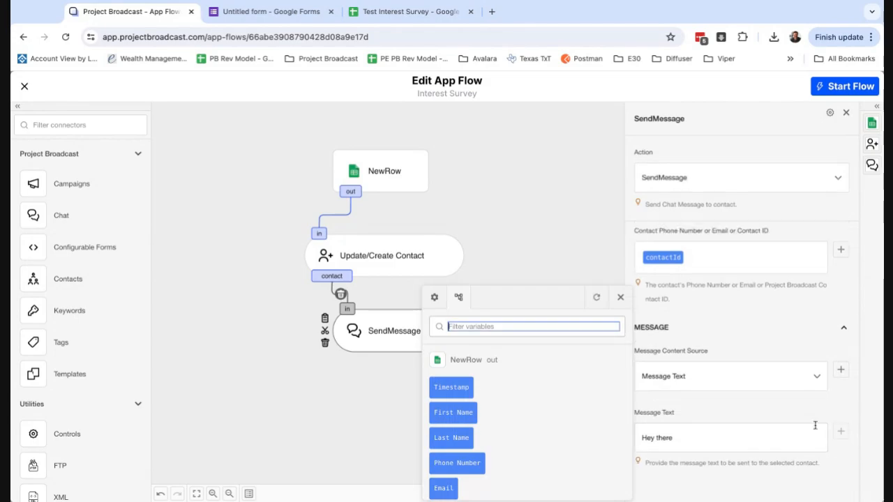
{"action": "left_click", "coordinate": [450, 413]}
{"action": "type", "text": ". thanks so"}
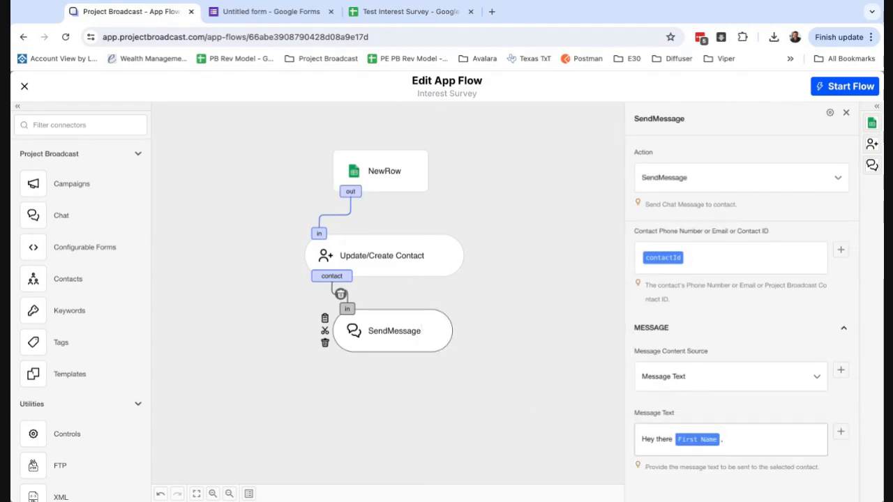
{"action": "type", "text": " much for "}
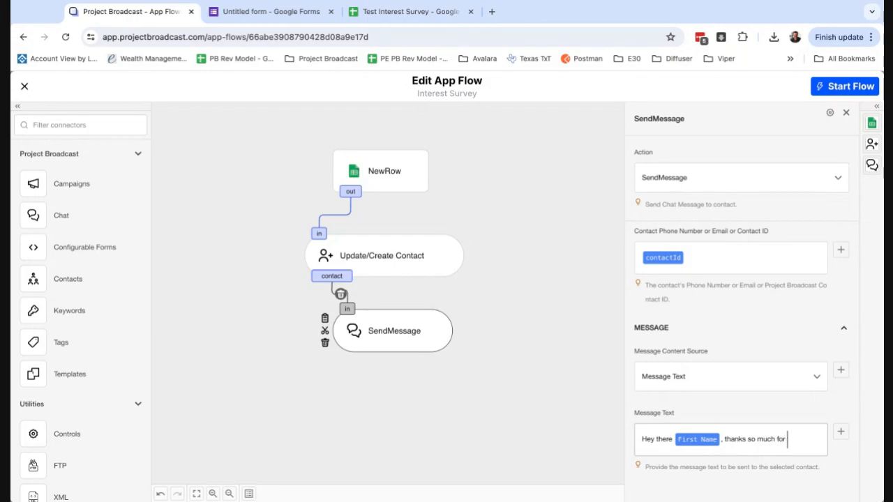
{"action": "type", "text": "filling ou"}
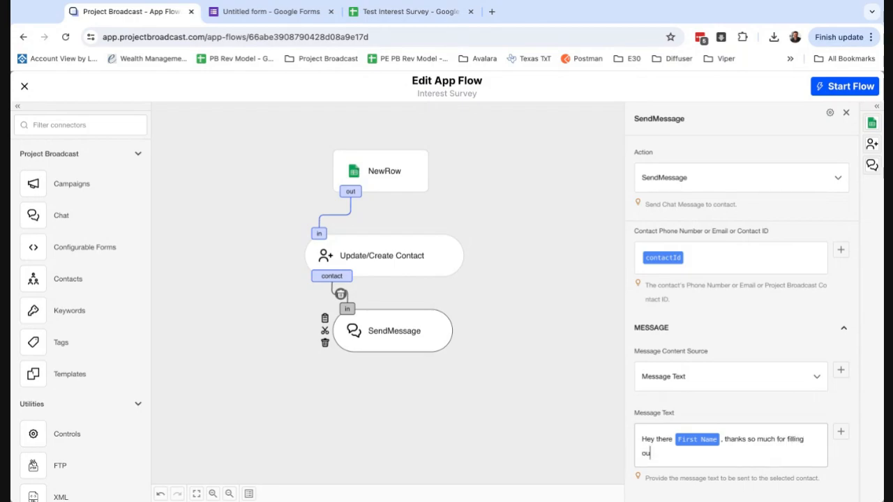
{"action": "type", "text": "t my survey!"}
{"action": "left_click", "coordinate": [476, 362]}
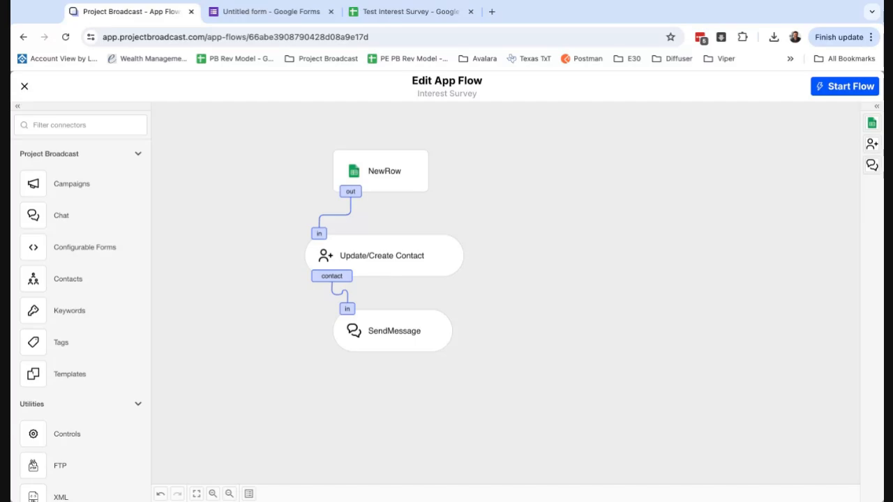
Reopen the SendMessage settings to review them, then close them
{"action": "left_click", "coordinate": [399, 334]}
{"action": "scroll", "coordinate": [698, 392], "scroll_direction": "down", "scroll_amount": 1}
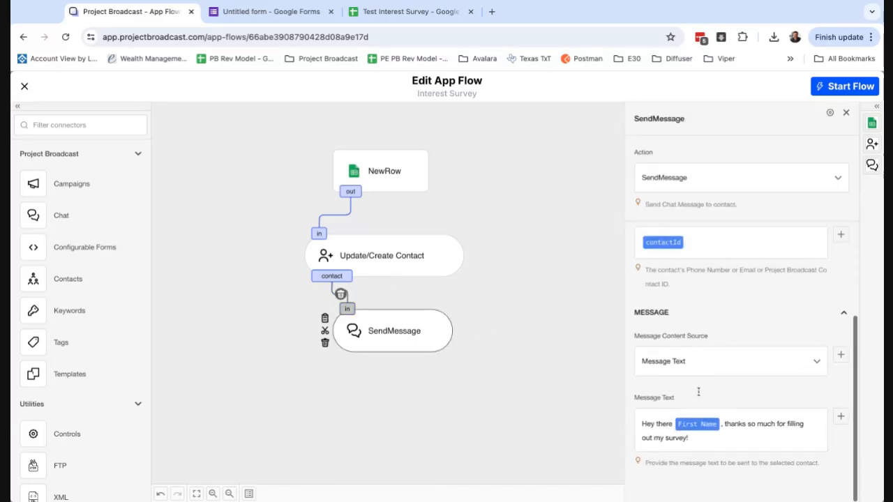
{"action": "left_click", "coordinate": [534, 406]}
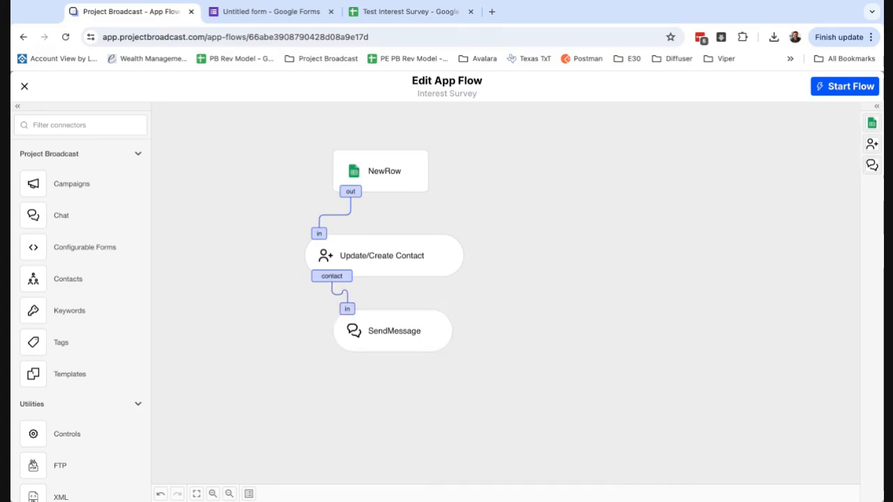
Start running the Interest Survey flow with the Start Flow button
{"action": "left_click", "coordinate": [850, 90]}
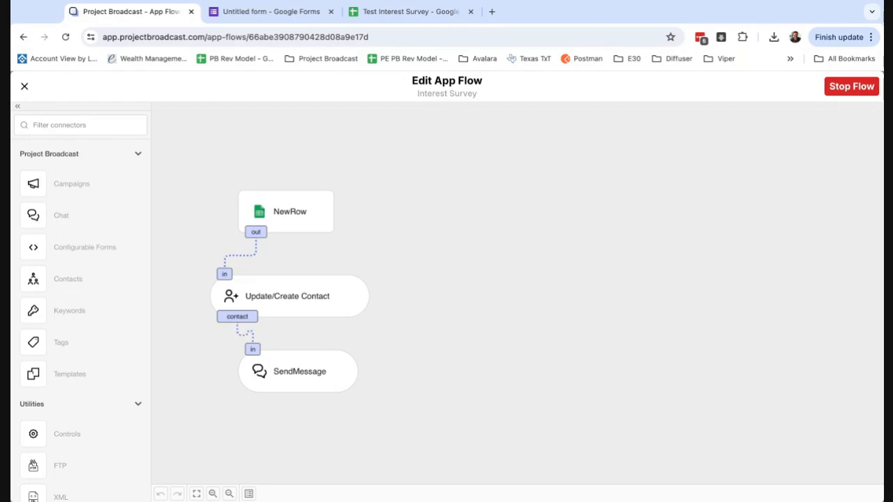
Copy the form's shareable link and load the live survey in a new tab
{"action": "left_click", "coordinate": [279, 15]}
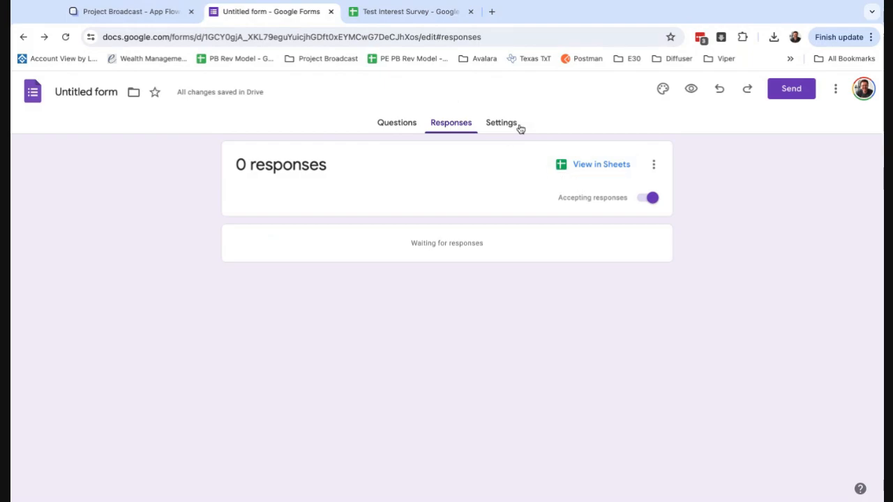
{"action": "left_click", "coordinate": [782, 98]}
{"action": "left_click", "coordinate": [450, 203]}
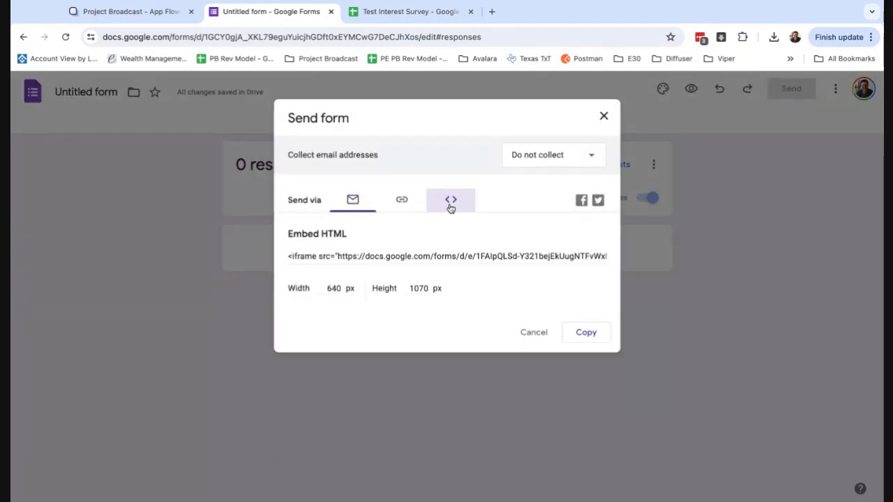
{"action": "left_click", "coordinate": [401, 201]}
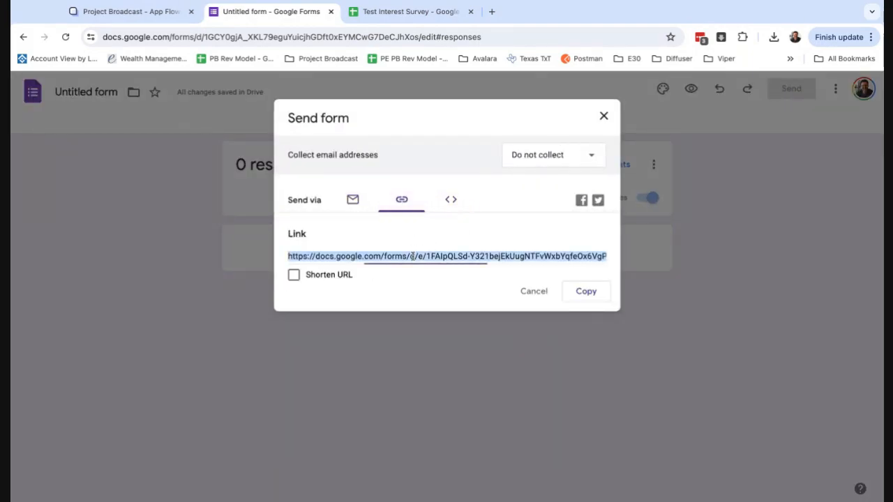
{"action": "key", "text": "ctrl+c"}
{"action": "key", "text": "ctrl+t"}
{"action": "key", "text": "ctrl+v"}
{"action": "key", "text": "Return"}
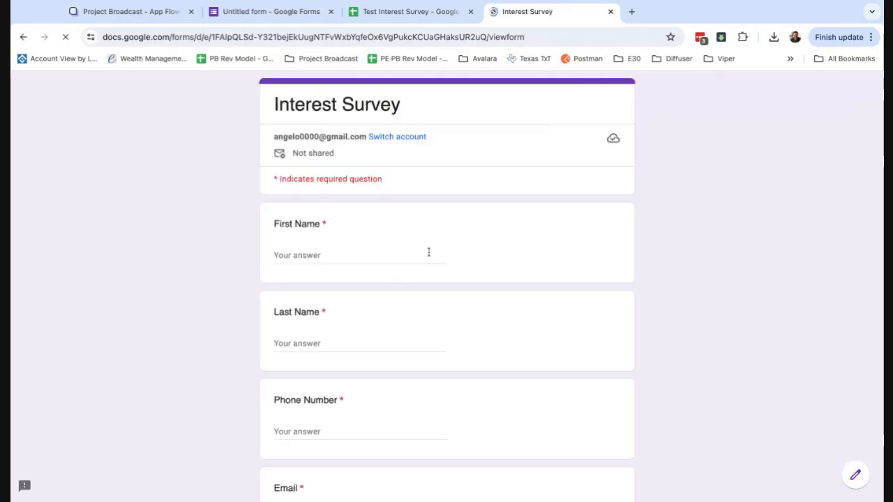
Fill in the test contact's first and last name, phone and email, choose Food, and submit
{"action": "left_click", "coordinate": [422, 251]}
{"action": "key", "text": "Tab"}
{"action": "key", "text": "Tab"}
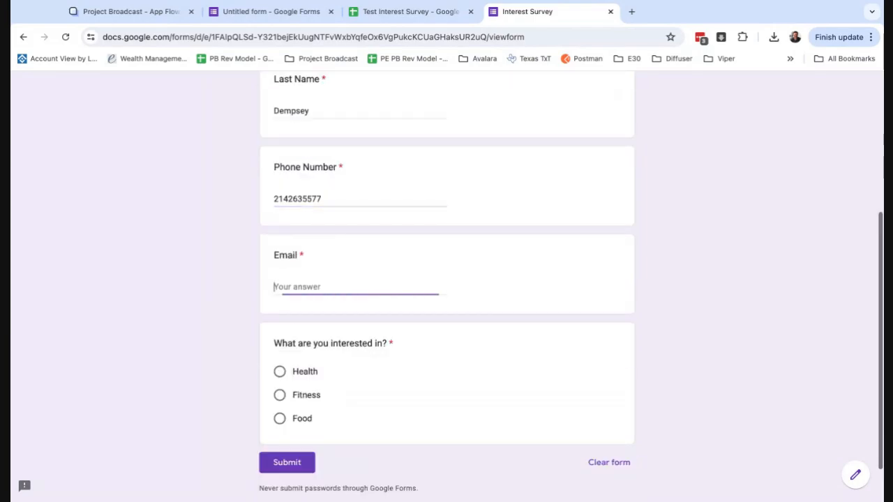
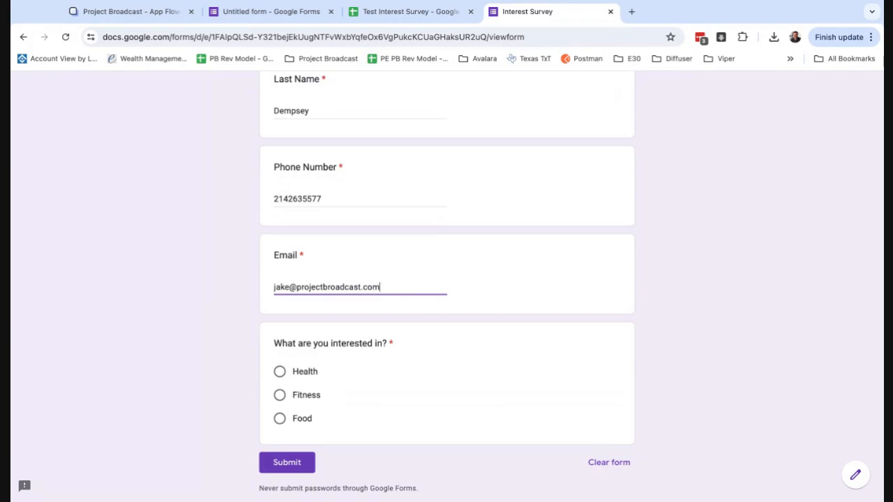
{"action": "left_click", "coordinate": [279, 419]}
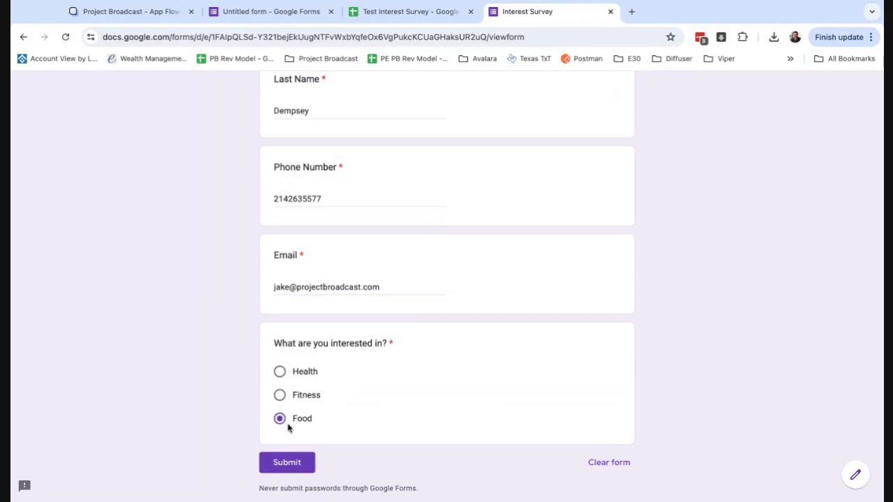
{"action": "left_click", "coordinate": [301, 468]}
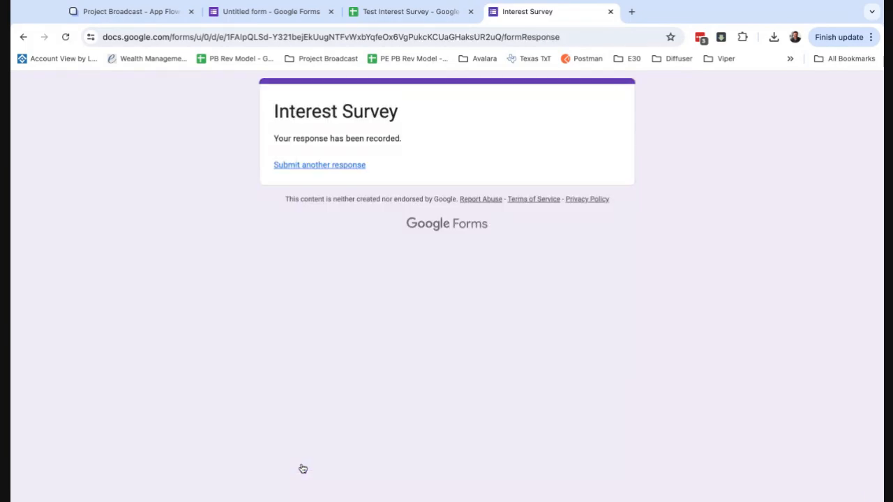
Check row 2 of the Test Interest Survey sheet, then return to the Project Broadcast flow
{"action": "left_click", "coordinate": [407, 14]}
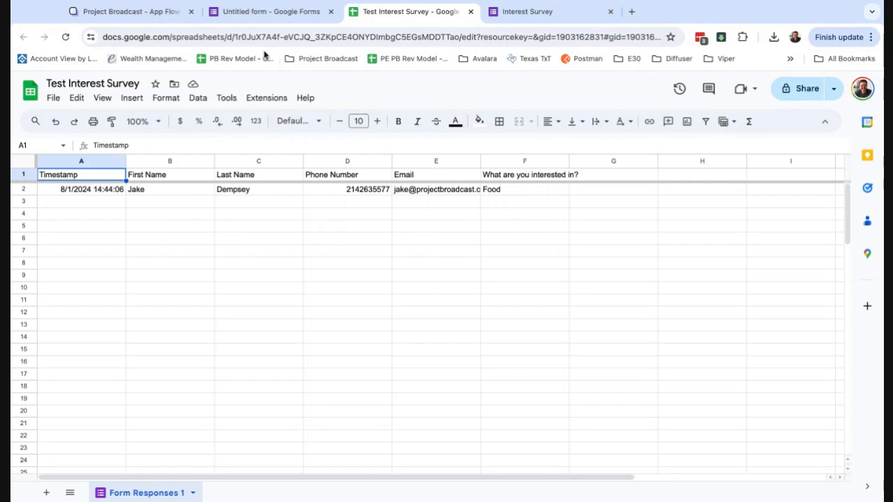
{"action": "left_click", "coordinate": [148, 20]}
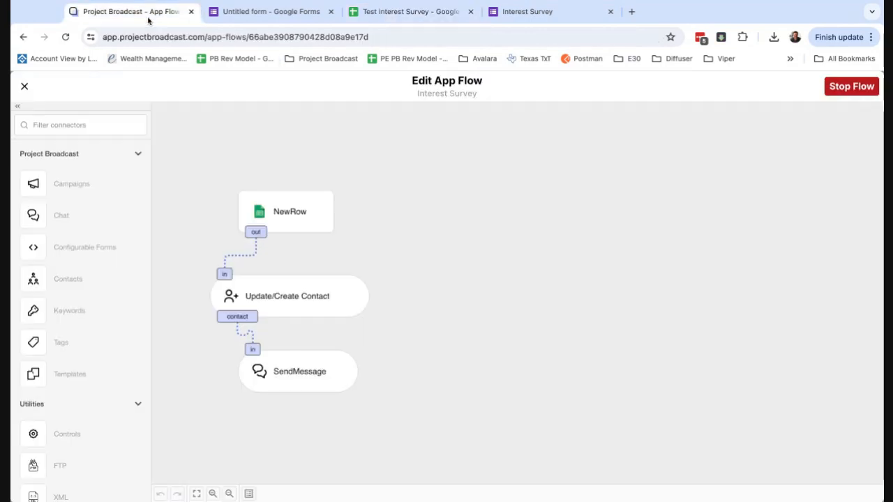
Open the flow's run logs and the NewRow entry's Success details
{"action": "left_click", "coordinate": [249, 494]}
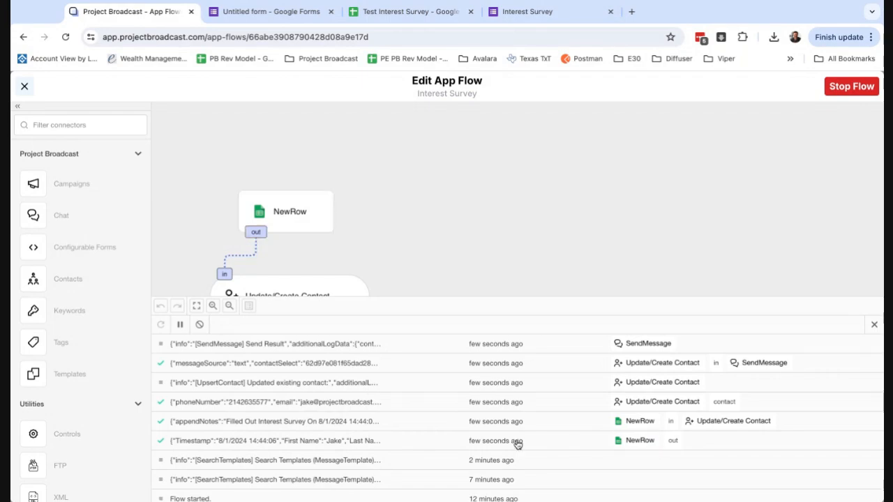
{"action": "left_click", "coordinate": [311, 446]}
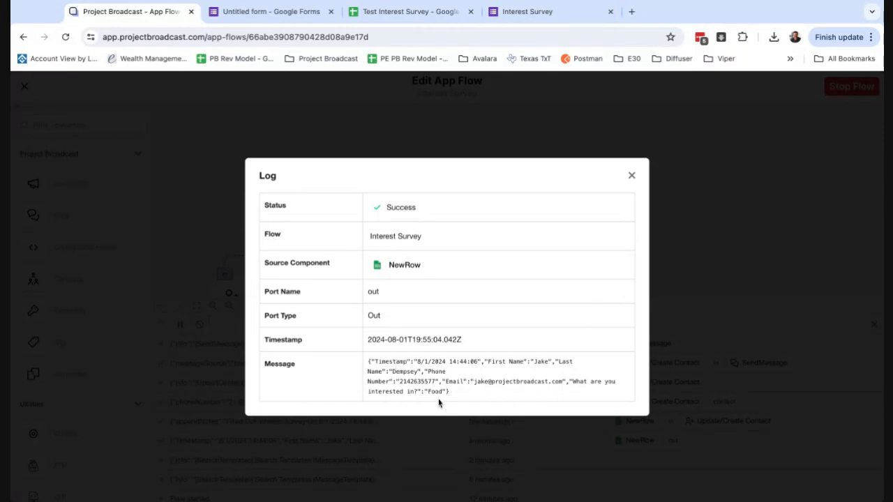
Inspect the Update/Create Contact log's contact values, then close it
{"action": "left_click", "coordinate": [631, 175]}
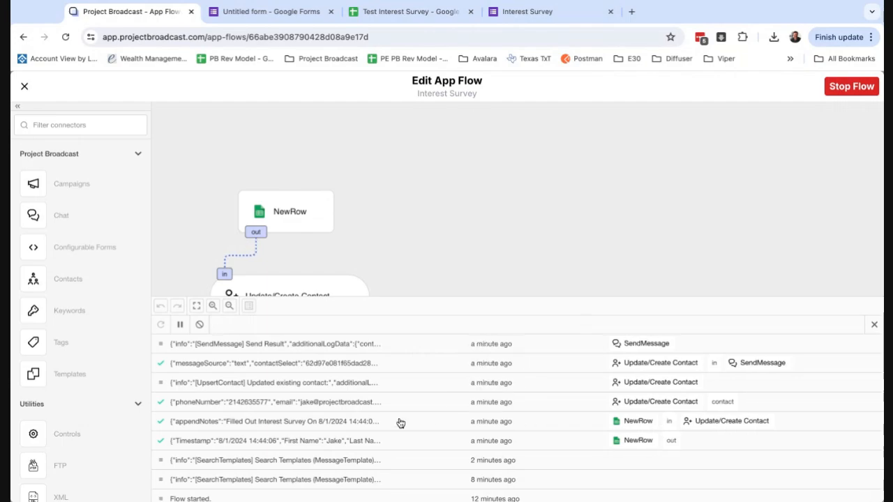
{"action": "left_click", "coordinate": [342, 427]}
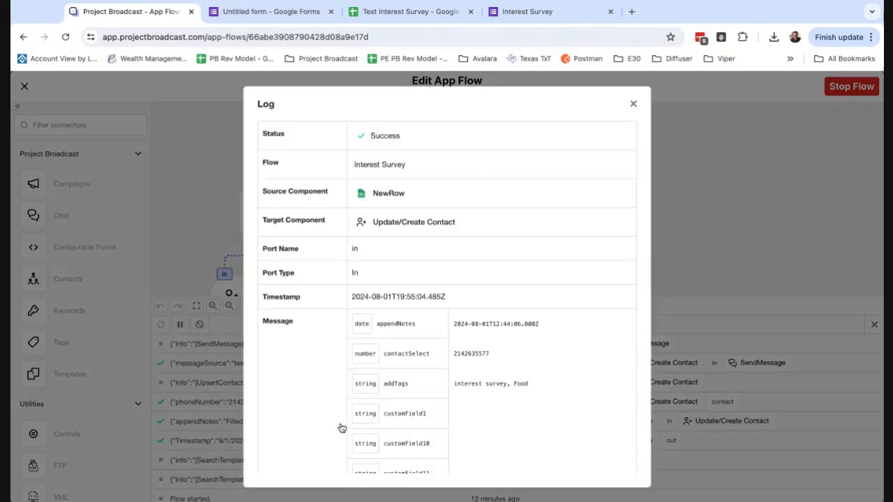
{"action": "double_click", "coordinate": [480, 353]}
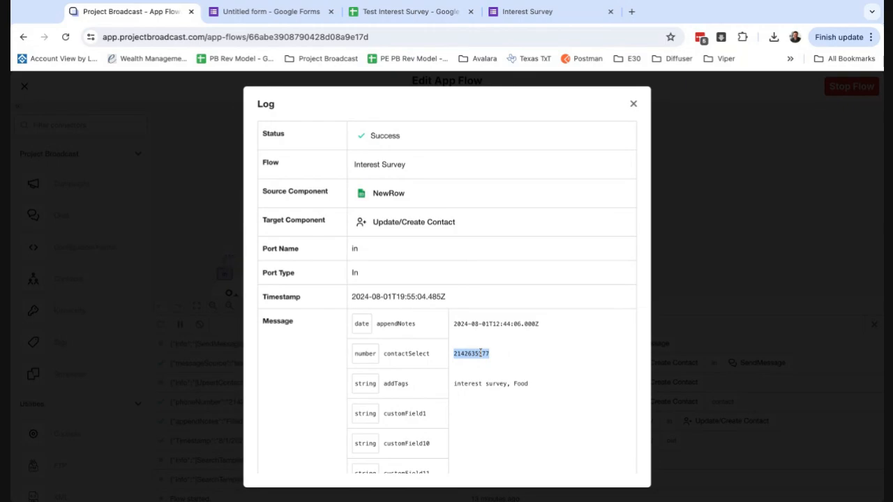
{"action": "left_click_drag", "start_coordinate": [479, 323], "coordinate": [558, 324]}
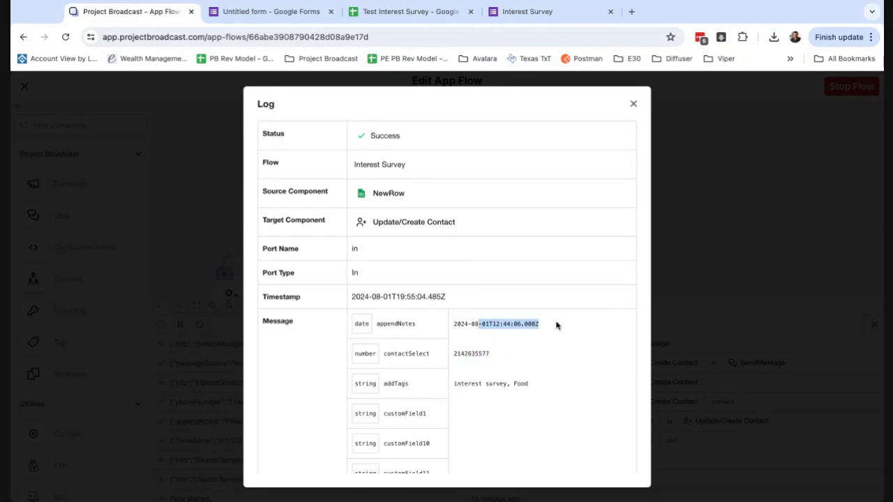
{"action": "scroll", "coordinate": [550, 388], "scroll_direction": "down", "scroll_amount": 1}
{"action": "scroll", "coordinate": [551, 389], "scroll_direction": "down", "scroll_amount": 3}
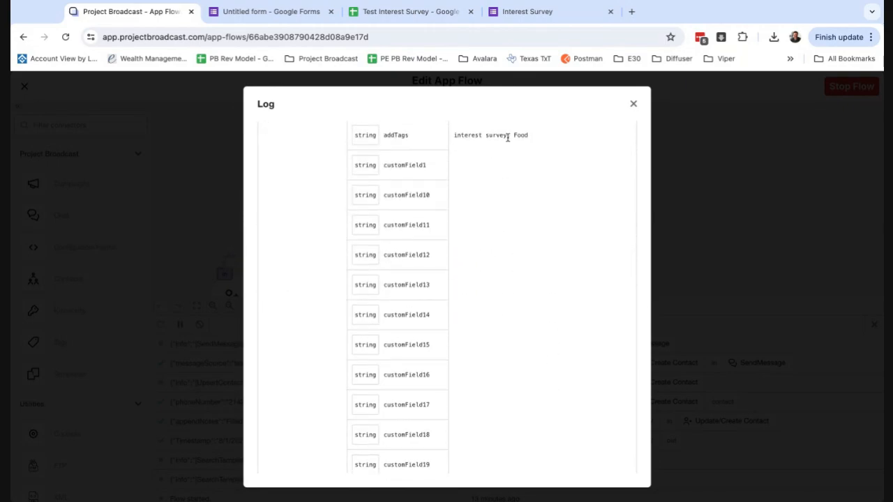
{"action": "scroll", "coordinate": [495, 255], "scroll_direction": "down", "scroll_amount": 15}
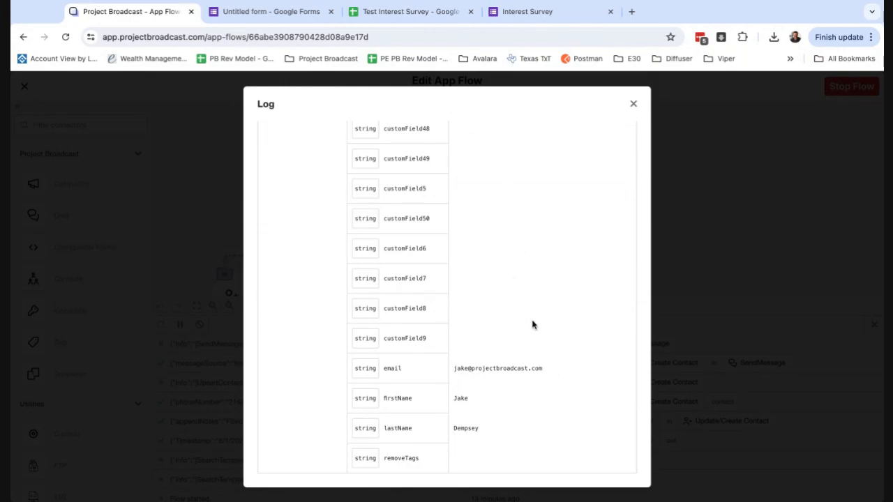
{"action": "left_click", "coordinate": [725, 382]}
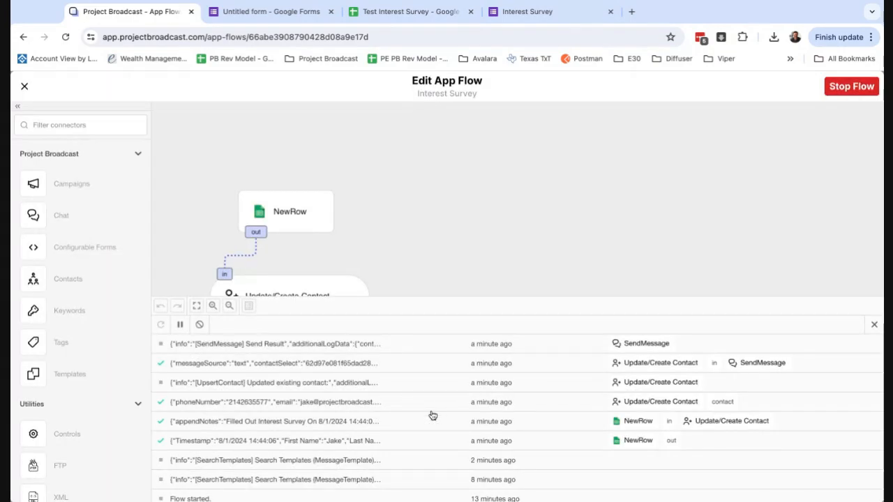
Read the sent thank-you message in the SendMessage Send Result log, then close it
{"action": "left_click", "coordinate": [358, 347]}
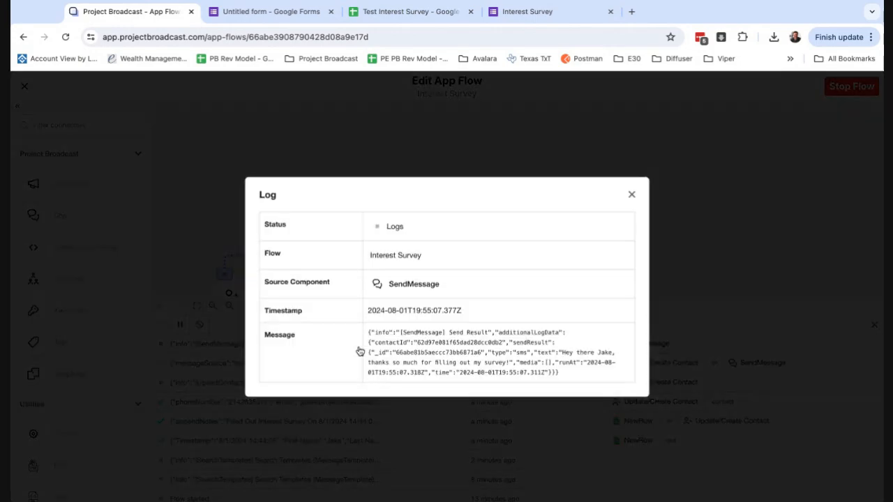
{"action": "left_click_drag", "start_coordinate": [561, 354], "coordinate": [520, 372]}
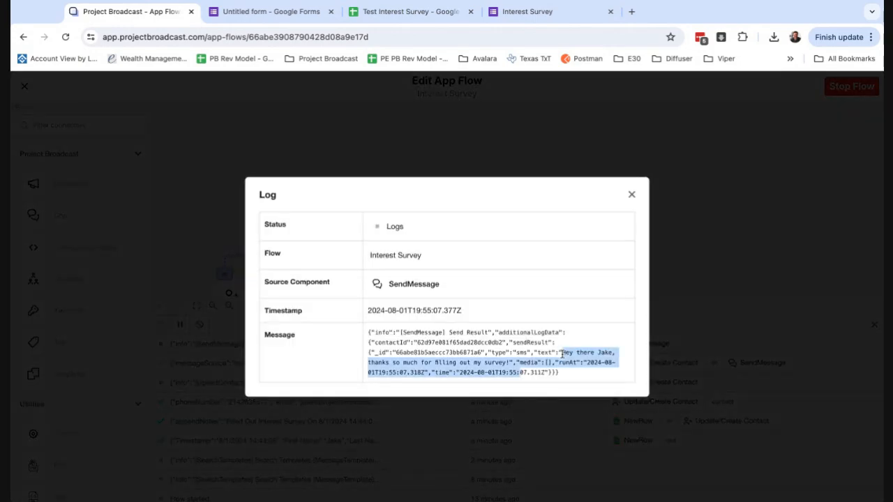
{"action": "left_click", "coordinate": [762, 322]}
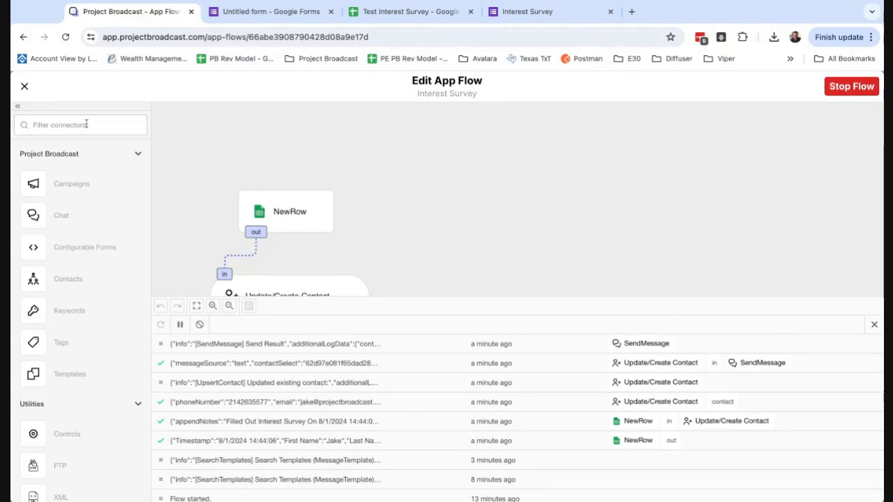
Leave the flow editor and open the test contact's record from Contacts
{"action": "left_click", "coordinate": [25, 88]}
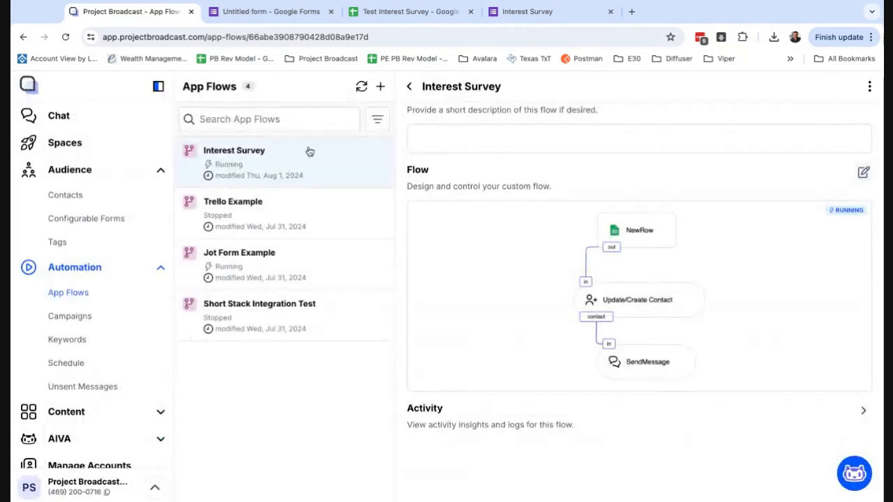
{"action": "left_click", "coordinate": [96, 198]}
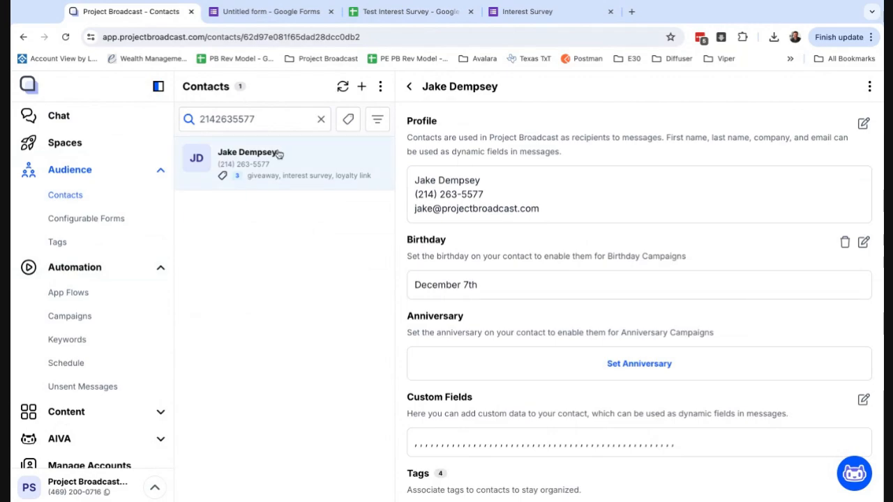
{"action": "left_click", "coordinate": [337, 177]}
{"action": "left_click_drag", "start_coordinate": [431, 180], "coordinate": [480, 180]}
{"action": "scroll", "coordinate": [500, 242], "scroll_direction": "down", "scroll_amount": 3}
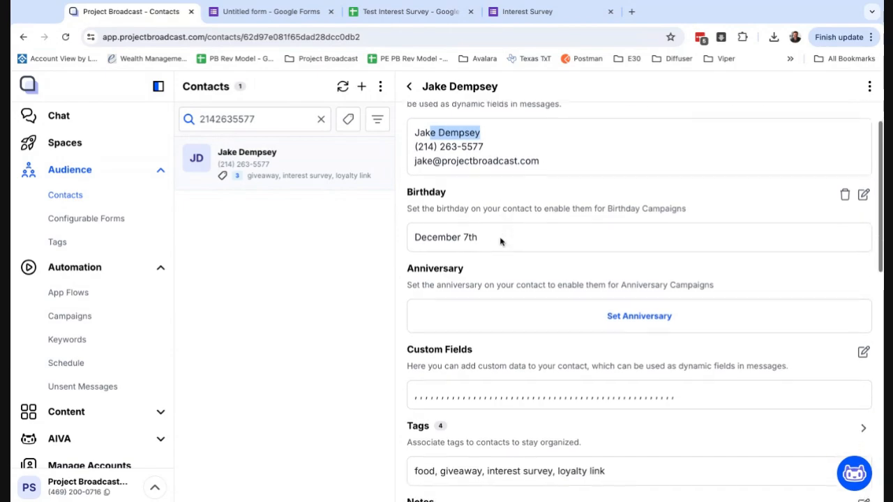
{"action": "scroll", "coordinate": [486, 275], "scroll_direction": "down", "scroll_amount": 2}
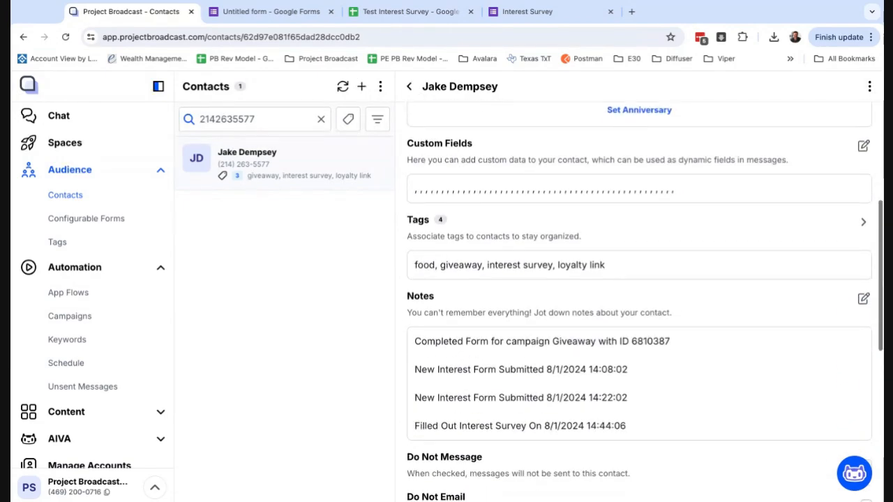
Check the food and interest survey tags and the Filled Out Interest Survey note's timestamp
{"action": "triple_click", "coordinate": [488, 265]}
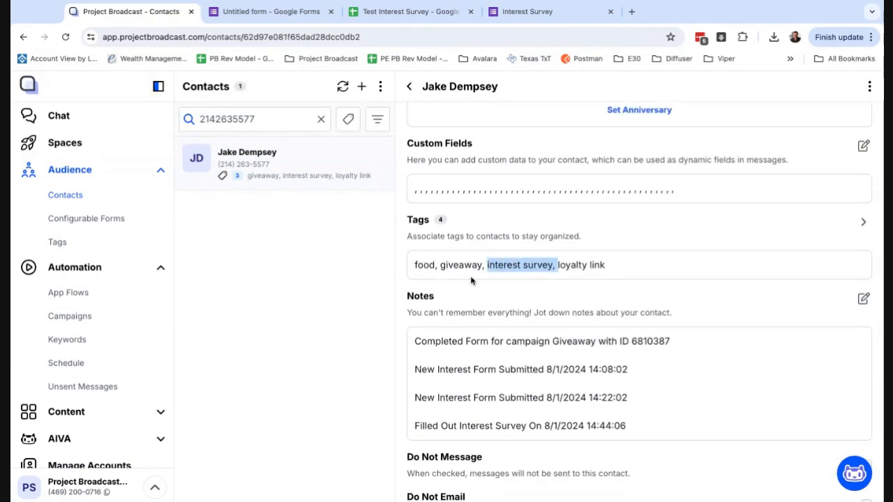
{"action": "double_click", "coordinate": [425, 265]}
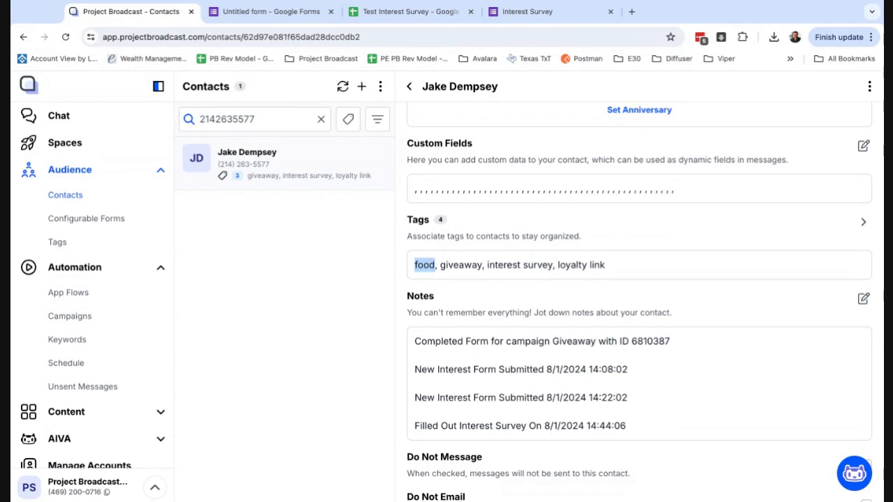
{"action": "scroll", "coordinate": [452, 316], "scroll_direction": "down", "scroll_amount": 3}
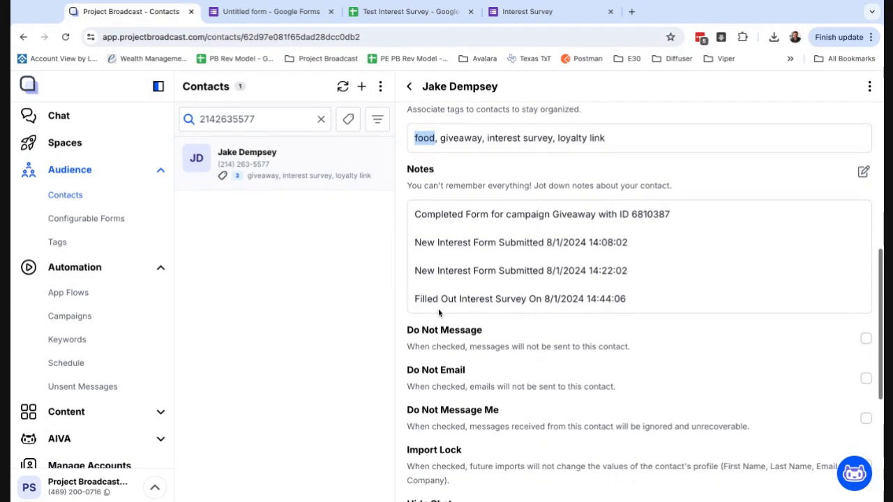
{"action": "left_click_drag", "start_coordinate": [416, 300], "coordinate": [530, 300]}
{"action": "left_click", "coordinate": [416, 300]}
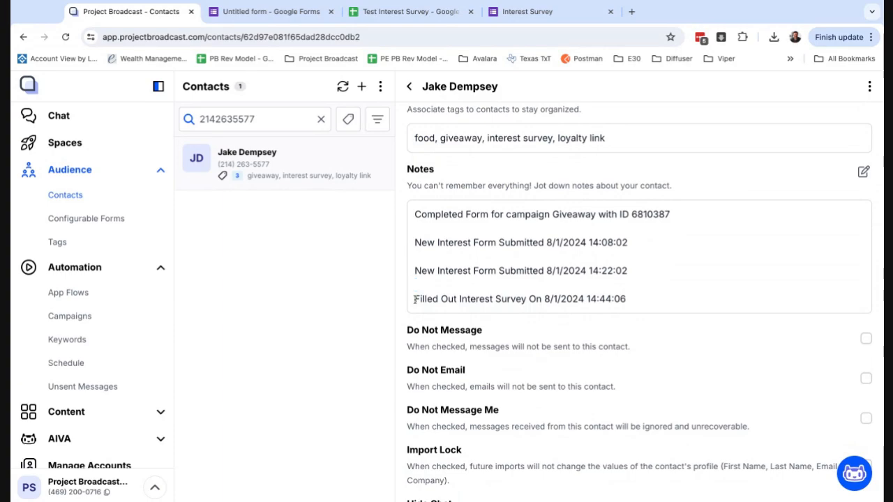
{"action": "left_click_drag", "start_coordinate": [627, 300], "coordinate": [414, 300]}
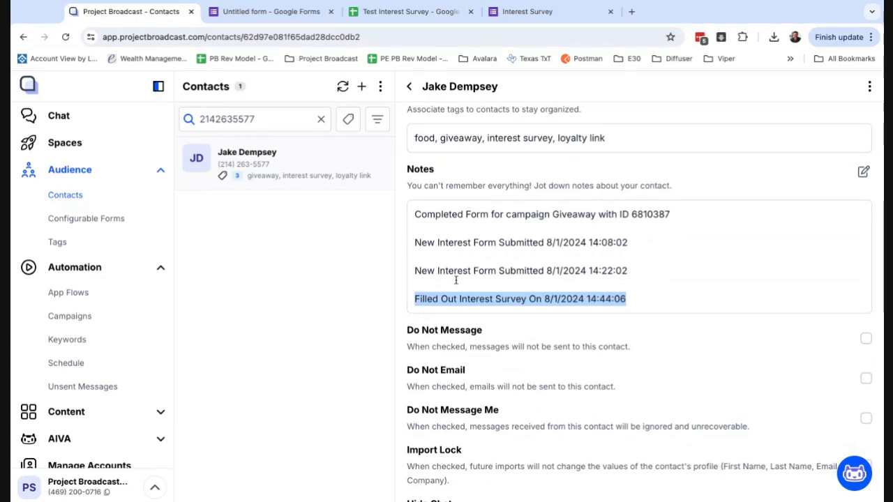
{"action": "double_click", "coordinate": [427, 300]}
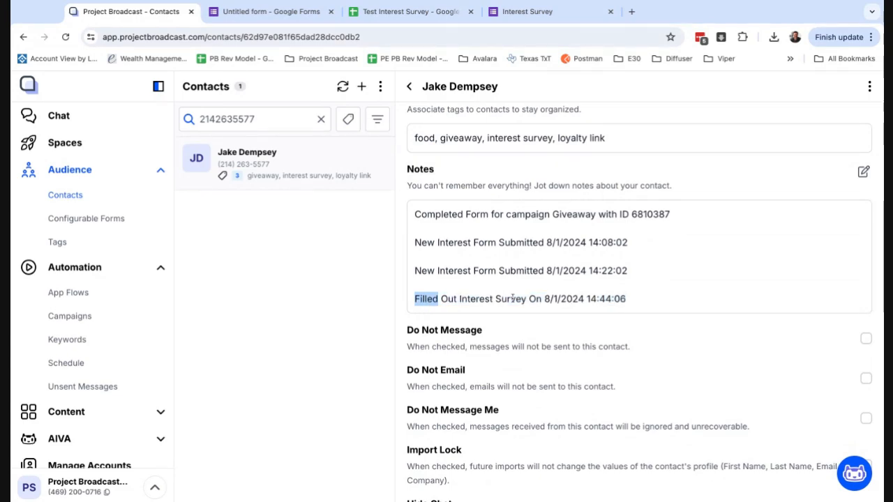
{"action": "left_click_drag", "start_coordinate": [545, 299], "coordinate": [625, 299]}
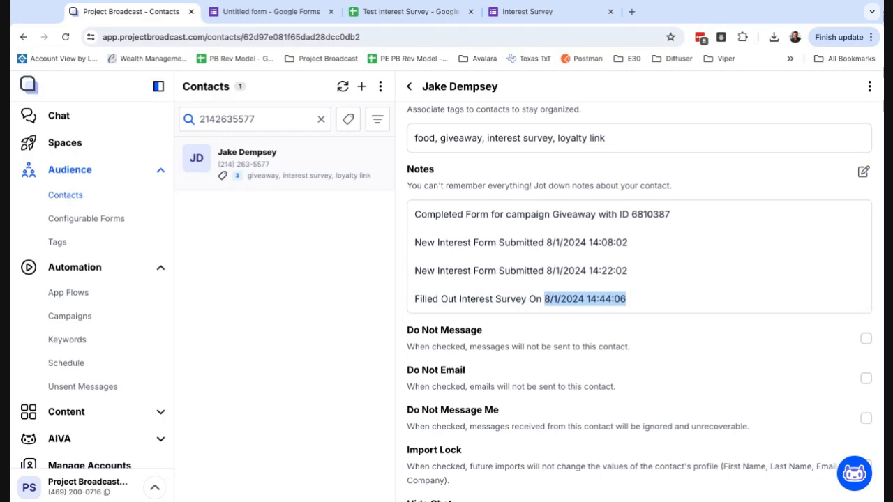
{"action": "left_click", "coordinate": [106, 294]}
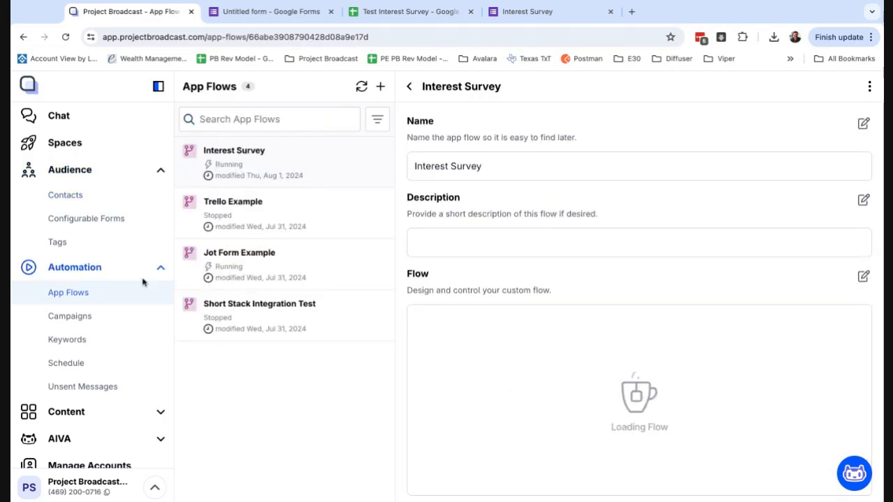
{"action": "left_click", "coordinate": [113, 123]}
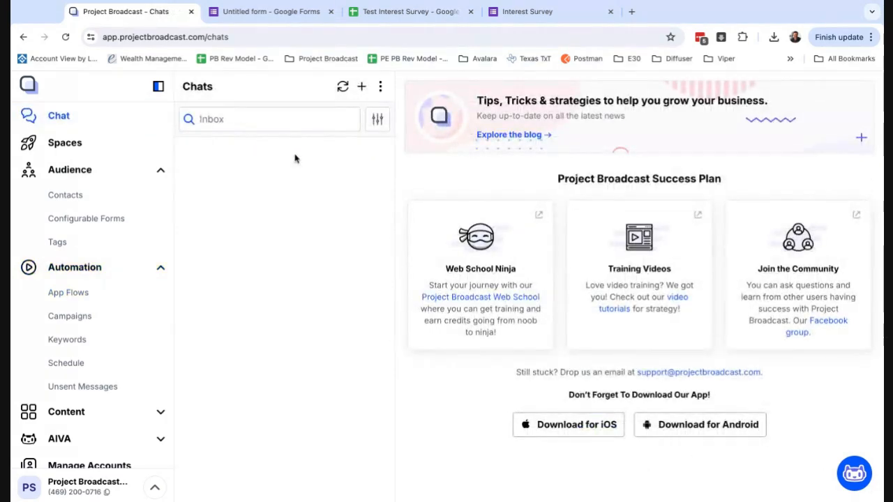
{"action": "left_click", "coordinate": [163, 194]}
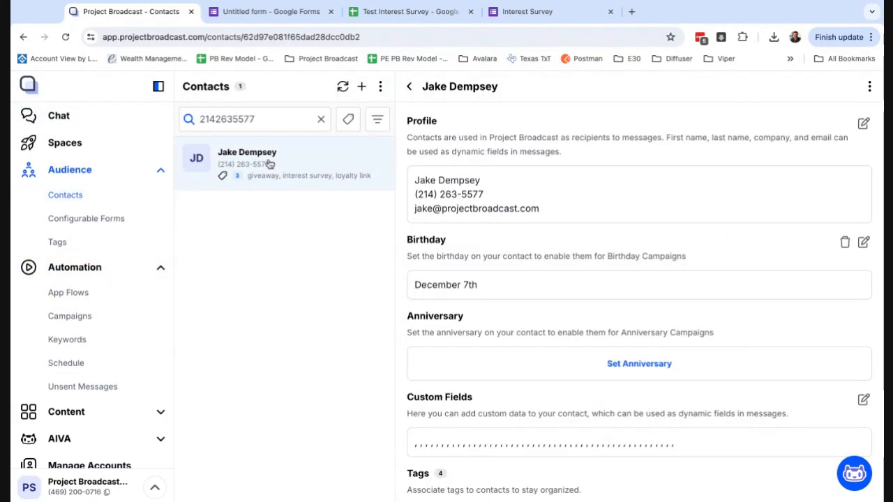
{"action": "left_click", "coordinate": [869, 85]}
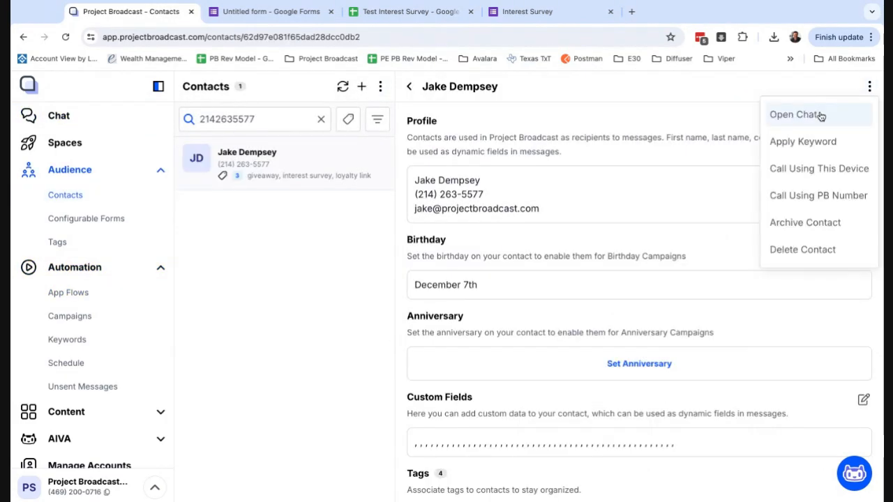
{"action": "left_click", "coordinate": [795, 115]}
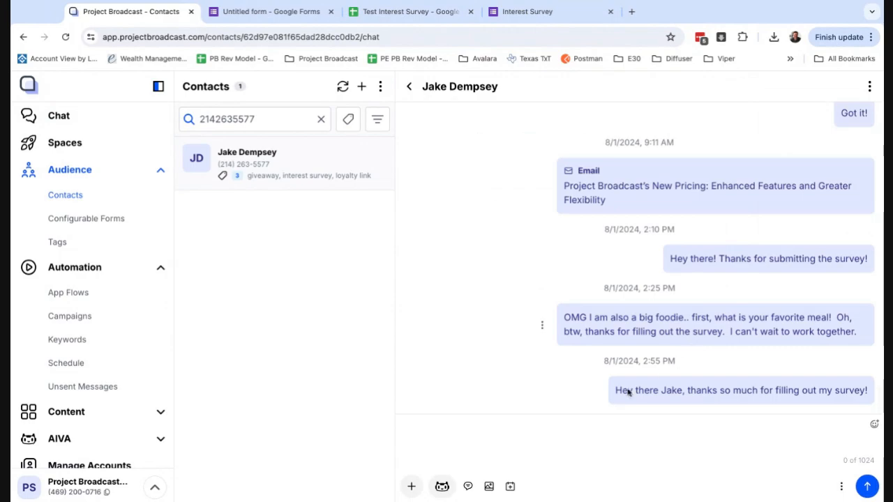
{"action": "left_click_drag", "start_coordinate": [615, 392], "coordinate": [865, 392]}
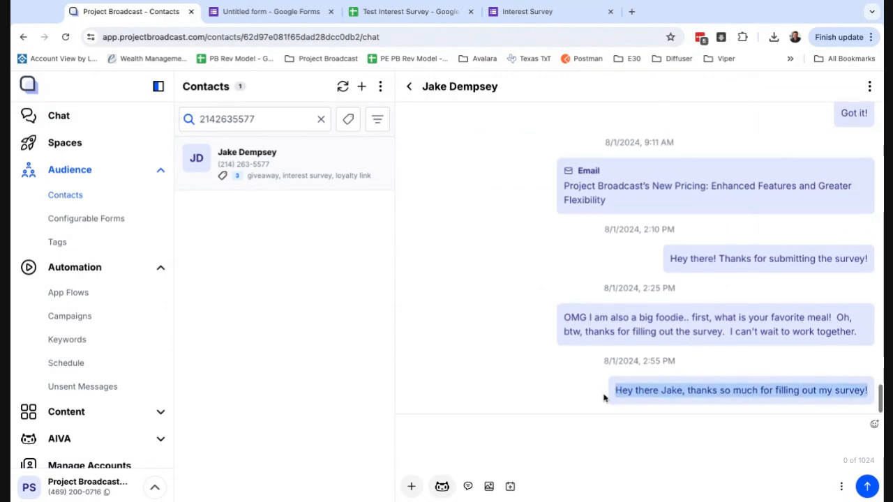
{"action": "left_click", "coordinate": [138, 298]}
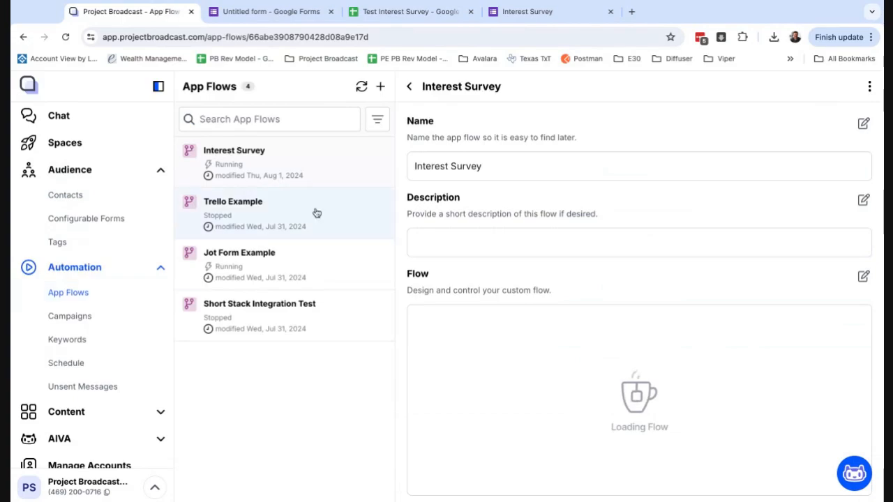
Open the Interest Survey flow's designer and stop the running flow
{"action": "left_click", "coordinate": [864, 277]}
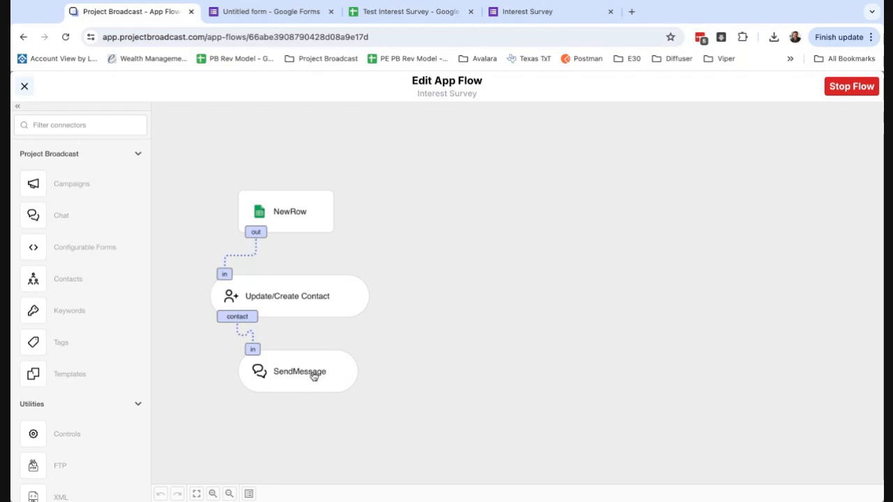
{"action": "left_click", "coordinate": [855, 93]}
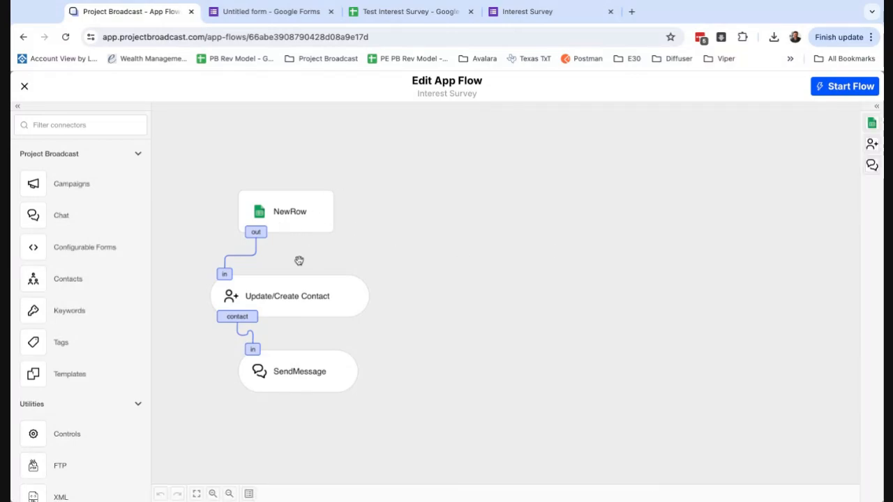
Unlink the contact output from SendMessage and add a Controls step set to the Switch action
{"action": "left_click", "coordinate": [307, 388]}
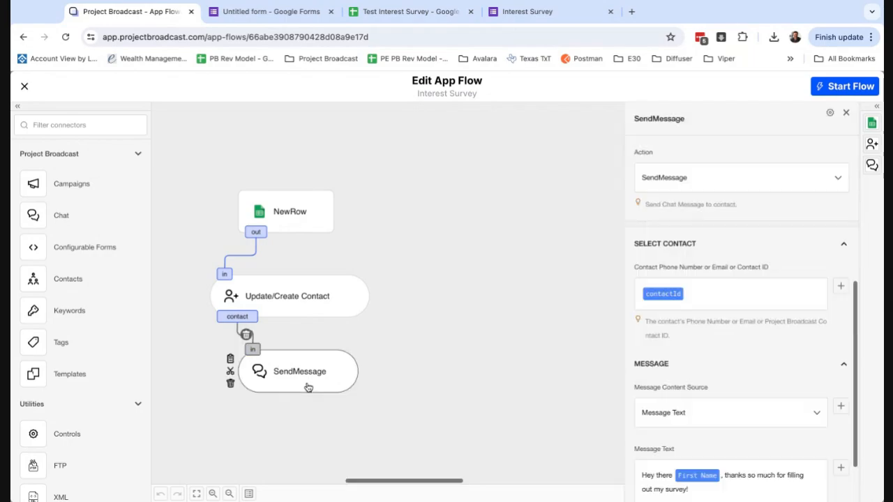
{"action": "left_click", "coordinate": [248, 337]}
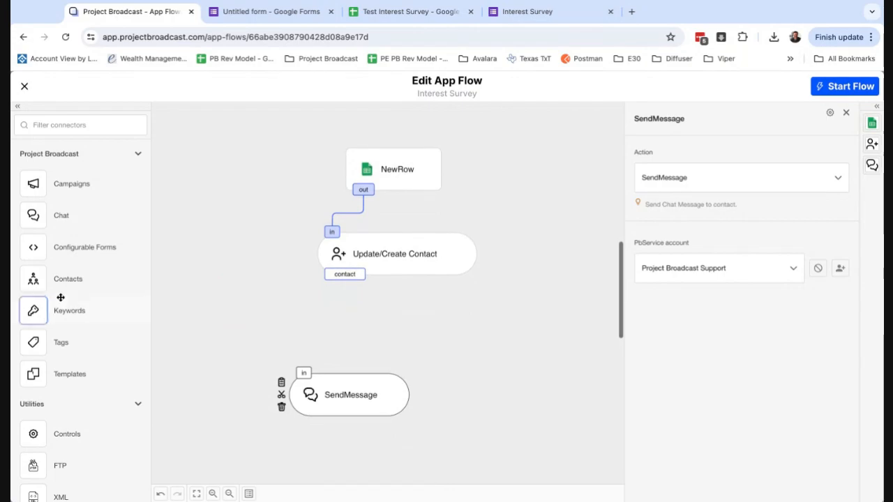
{"action": "scroll", "coordinate": [60, 297], "scroll_direction": "down", "scroll_amount": 2}
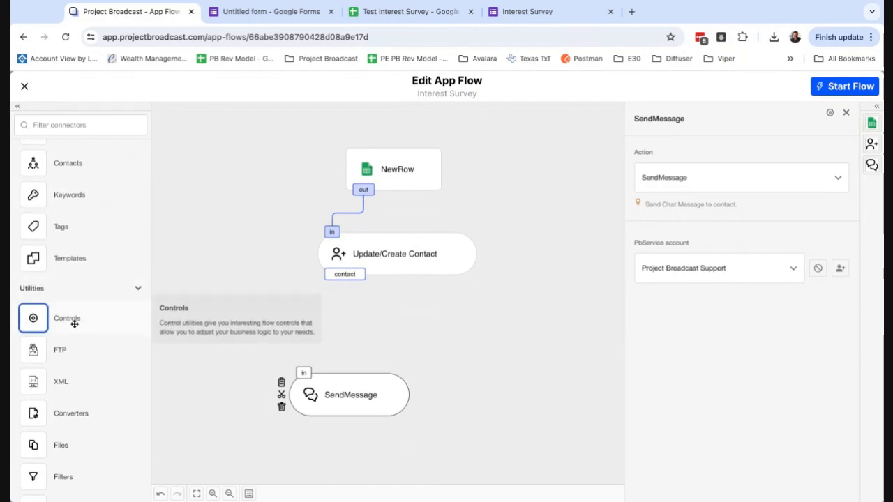
{"action": "left_click", "coordinate": [80, 323]}
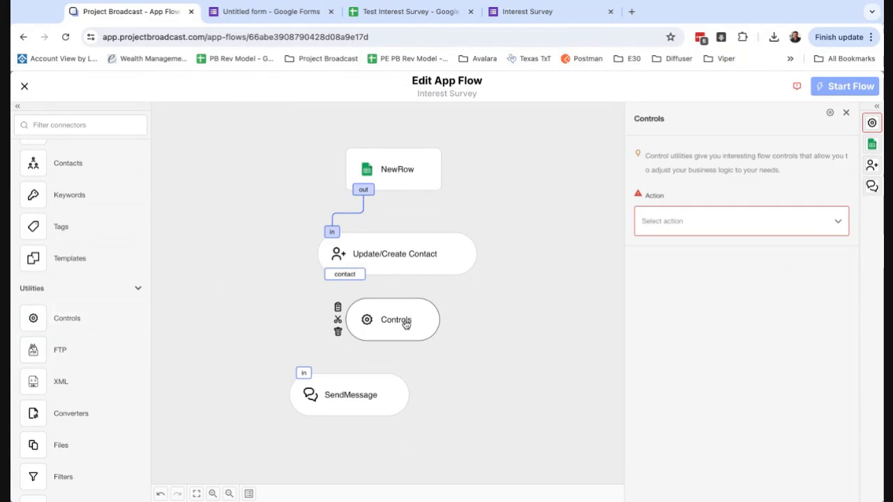
{"action": "left_click", "coordinate": [673, 225]}
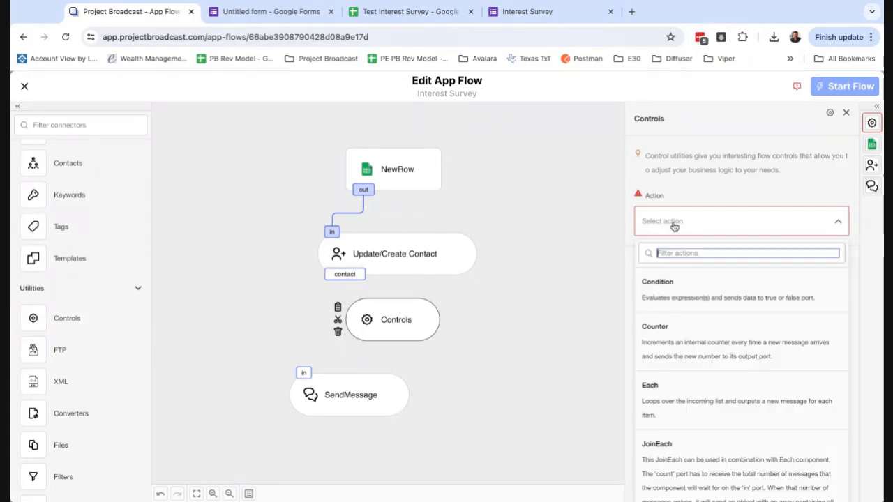
{"action": "scroll", "coordinate": [692, 419], "scroll_direction": "down", "scroll_amount": 4}
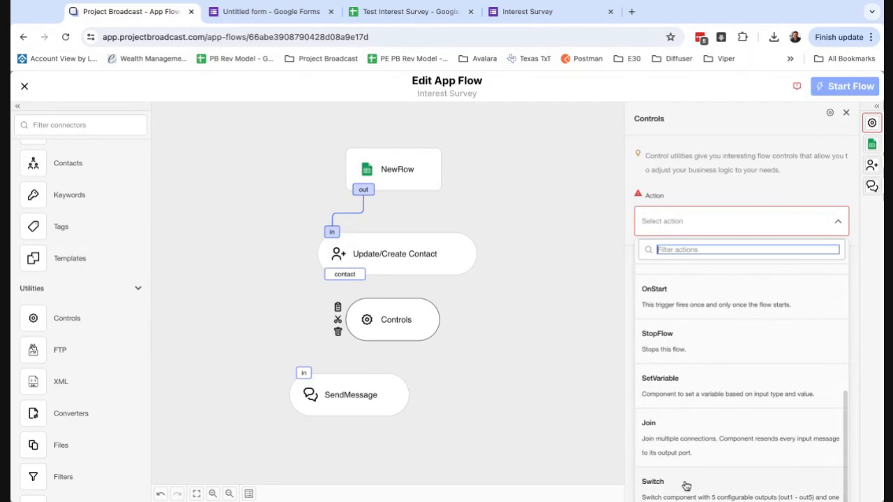
{"action": "left_click", "coordinate": [686, 488]}
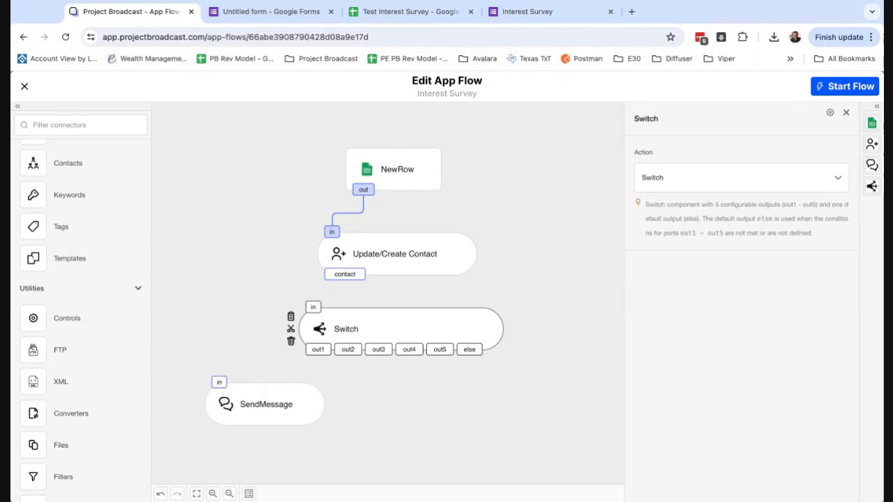
Connect the contact output to the Switch and set Output 1: 'What are you interested in?' = Health
{"action": "left_click_drag", "start_coordinate": [344, 274], "coordinate": [316, 326]}
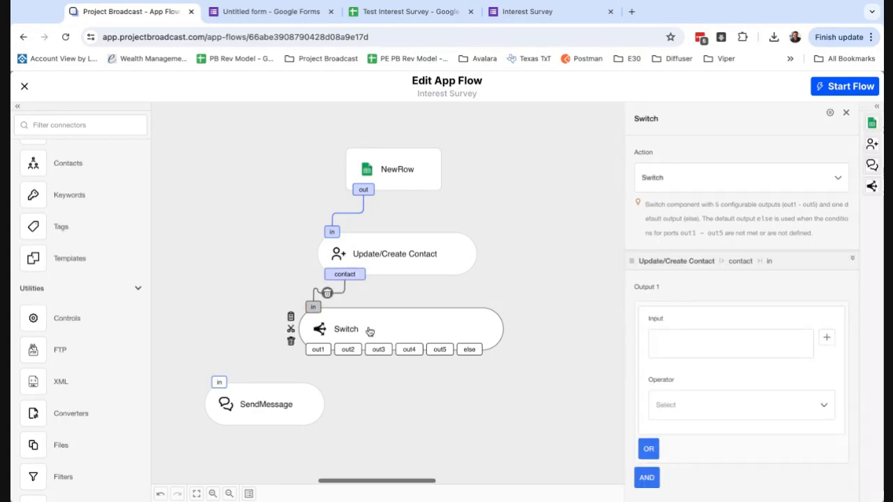
{"action": "left_click", "coordinate": [827, 339]}
{"action": "scroll", "coordinate": [599, 377], "scroll_direction": "down", "scroll_amount": 3}
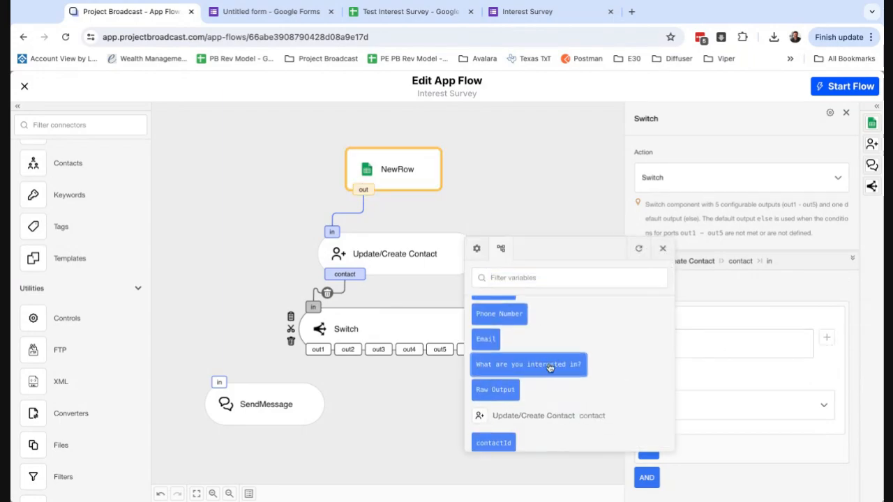
{"action": "left_click", "coordinate": [550, 367]}
{"action": "scroll", "coordinate": [680, 380], "scroll_direction": "down", "scroll_amount": 1}
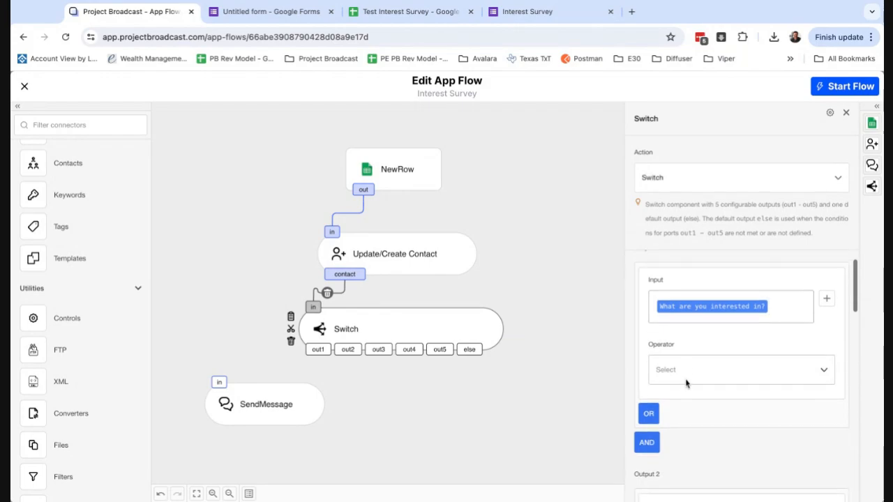
{"action": "left_click", "coordinate": [693, 371]}
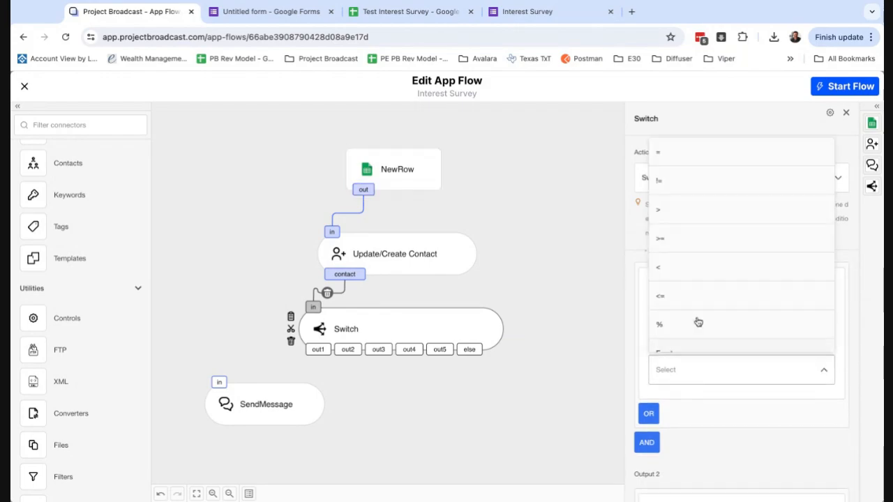
{"action": "left_click", "coordinate": [695, 161]}
{"action": "left_click", "coordinate": [681, 435]}
{"action": "type", "text": "Health"}
{"action": "scroll", "coordinate": [714, 435], "scroll_direction": "down", "scroll_amount": 5}
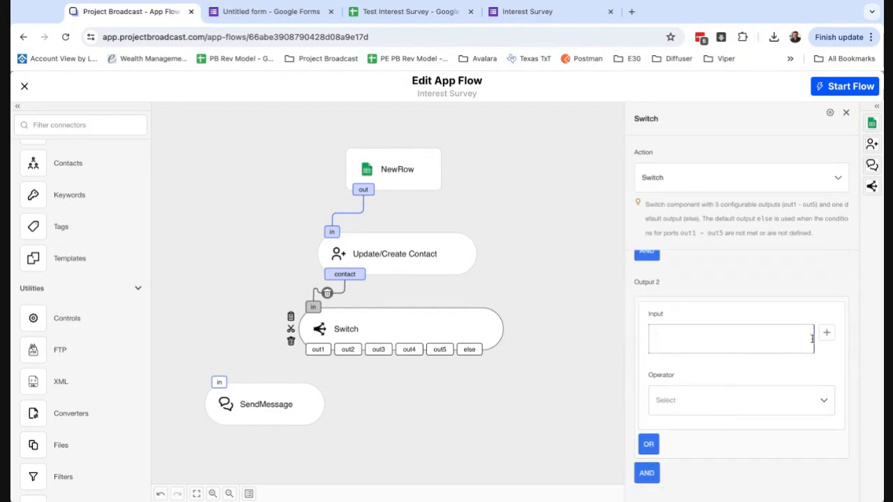
Set Output 2 to test the interest answer equals Fitness
{"action": "left_click", "coordinate": [825, 333]}
{"action": "scroll", "coordinate": [573, 397], "scroll_direction": "down", "scroll_amount": 10}
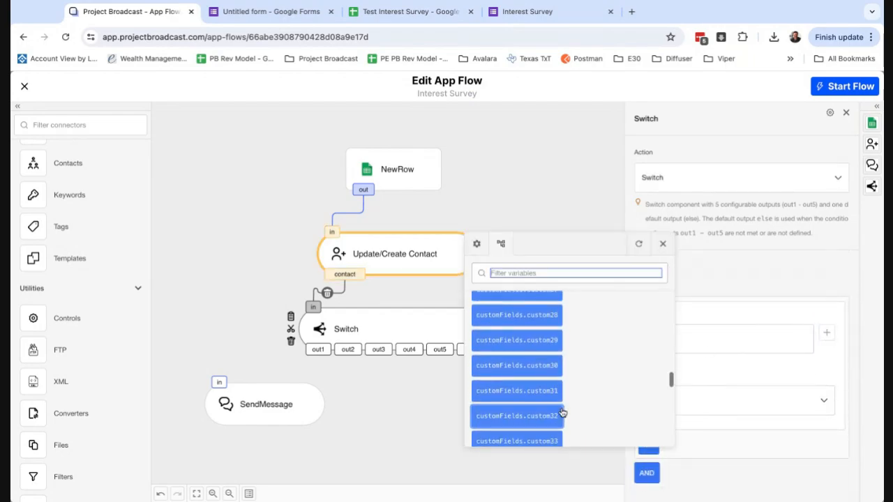
{"action": "scroll", "coordinate": [562, 413], "scroll_direction": "up", "scroll_amount": 10}
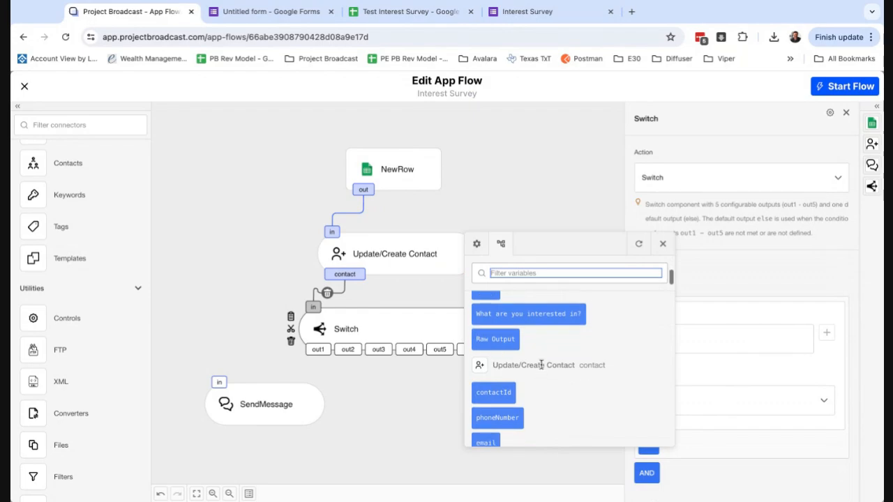
{"action": "left_click", "coordinate": [555, 313]}
{"action": "left_click", "coordinate": [690, 412]}
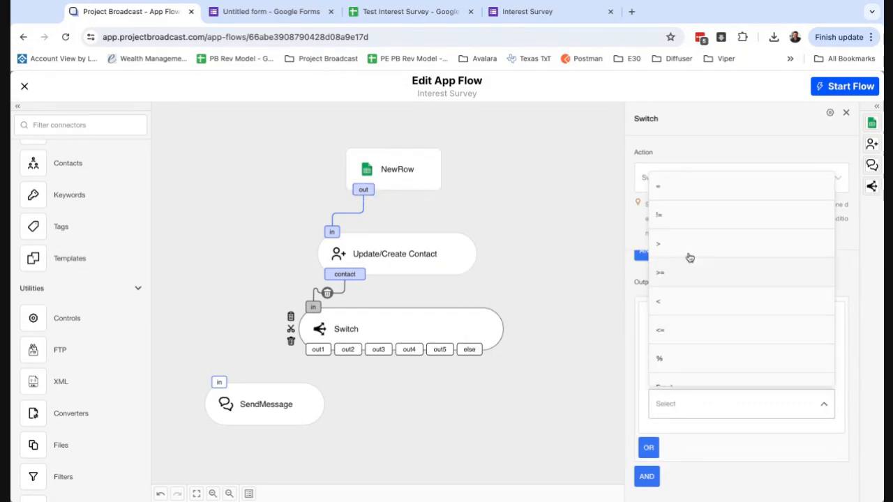
{"action": "left_click", "coordinate": [688, 190]}
{"action": "left_click", "coordinate": [678, 471]}
{"action": "type", "text": "F"}
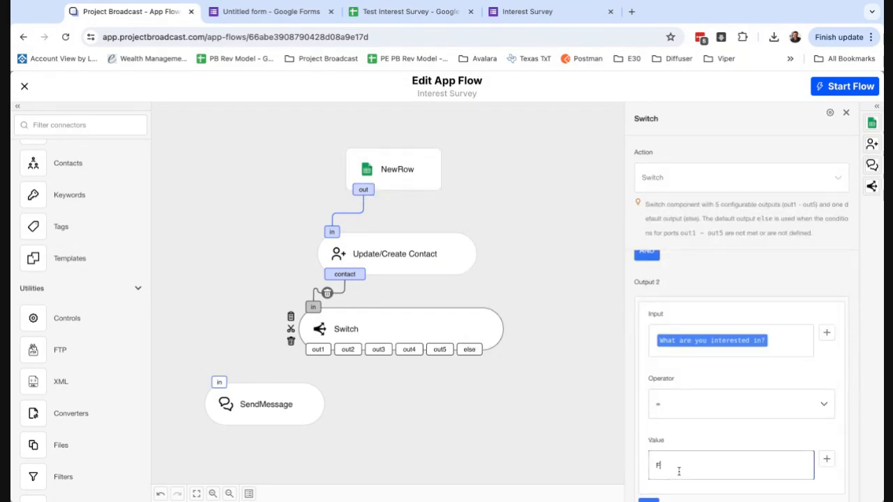
{"action": "type", "text": "itness"}
{"action": "scroll", "coordinate": [678, 472], "scroll_direction": "down", "scroll_amount": 5}
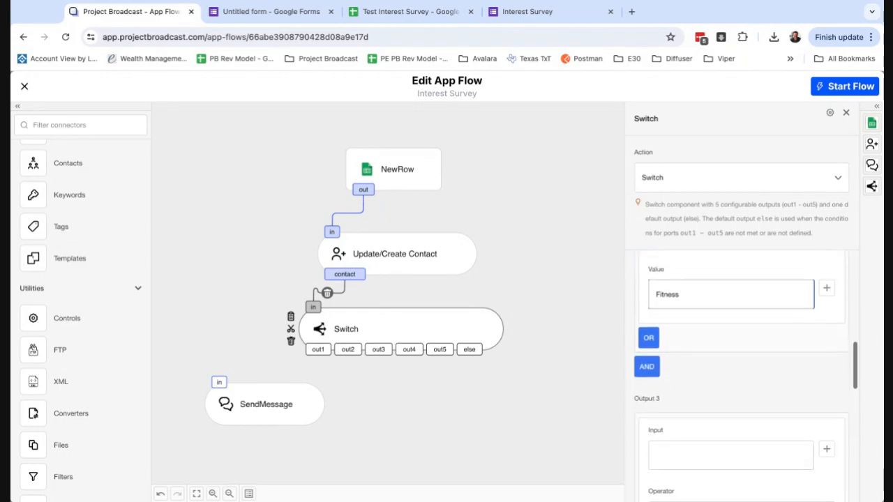
Set Output 3 to test the interest answer equals Food
{"action": "left_click", "coordinate": [713, 388]}
{"action": "left_click", "coordinate": [826, 385]}
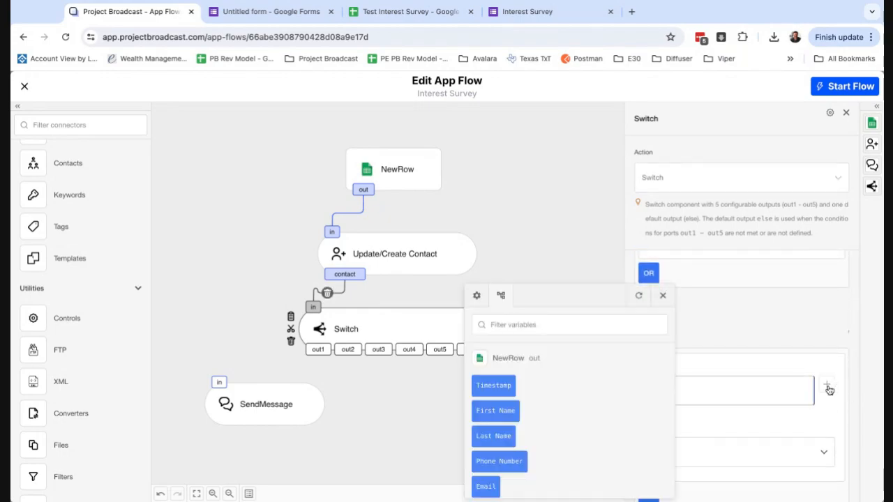
{"action": "scroll", "coordinate": [536, 387], "scroll_direction": "down", "scroll_amount": 2}
{"action": "left_click", "coordinate": [527, 446]}
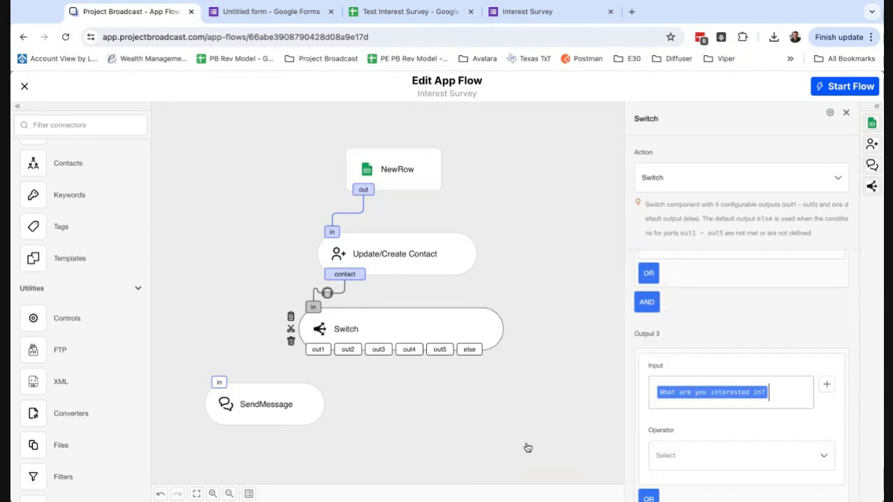
{"action": "scroll", "coordinate": [729, 419], "scroll_direction": "down", "scroll_amount": 1}
{"action": "left_click", "coordinate": [720, 411]}
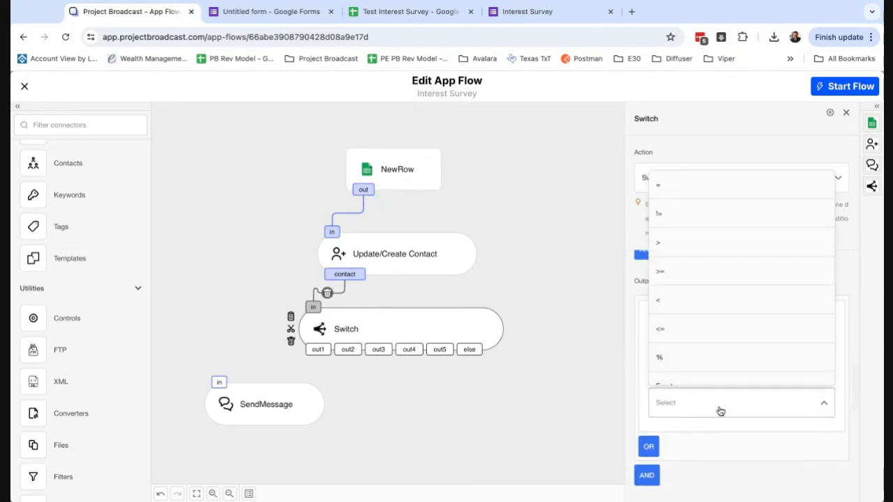
{"action": "left_click", "coordinate": [678, 173]}
{"action": "left_click", "coordinate": [683, 456]}
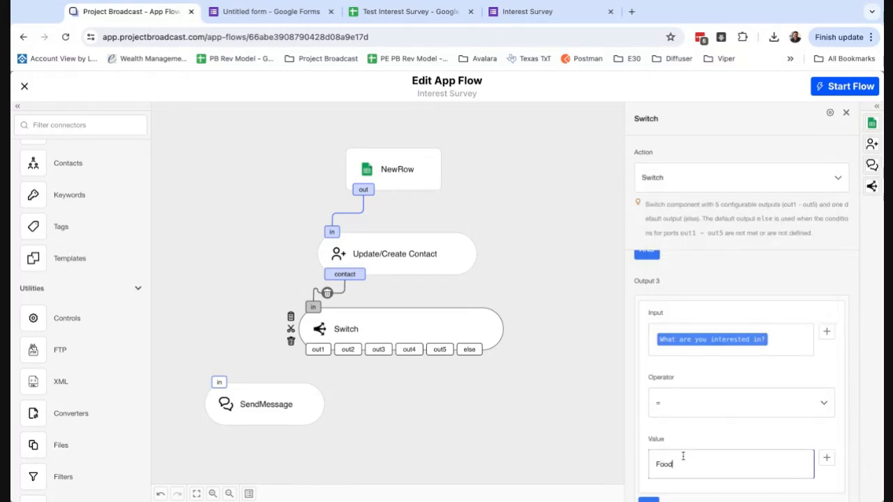
{"action": "scroll", "coordinate": [724, 426], "scroll_direction": "up", "scroll_amount": 5}
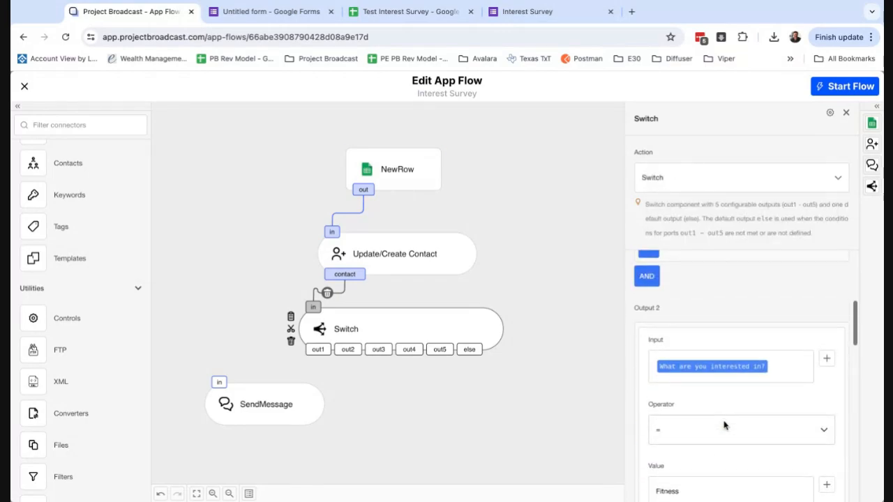
{"action": "scroll", "coordinate": [724, 426], "scroll_direction": "up", "scroll_amount": 1}
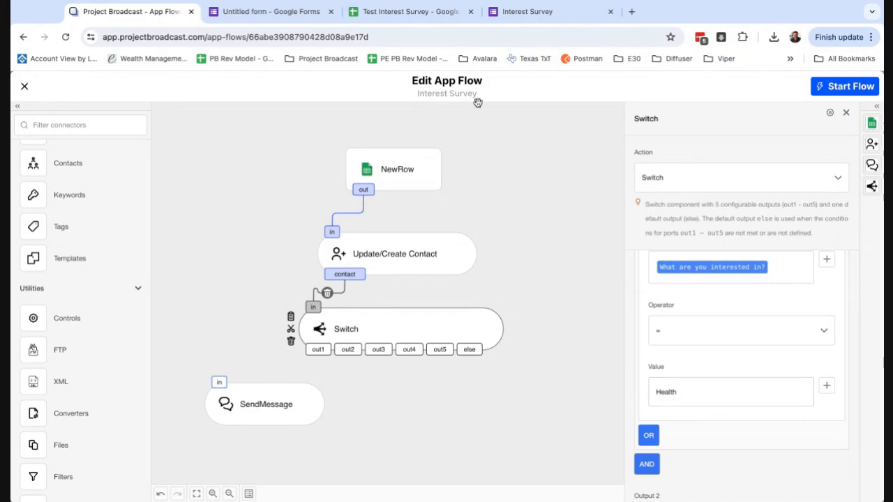
Close the Google Forms Send form dialog, review the interest question's options, and return to the flow editor
{"action": "left_click", "coordinate": [303, 12]}
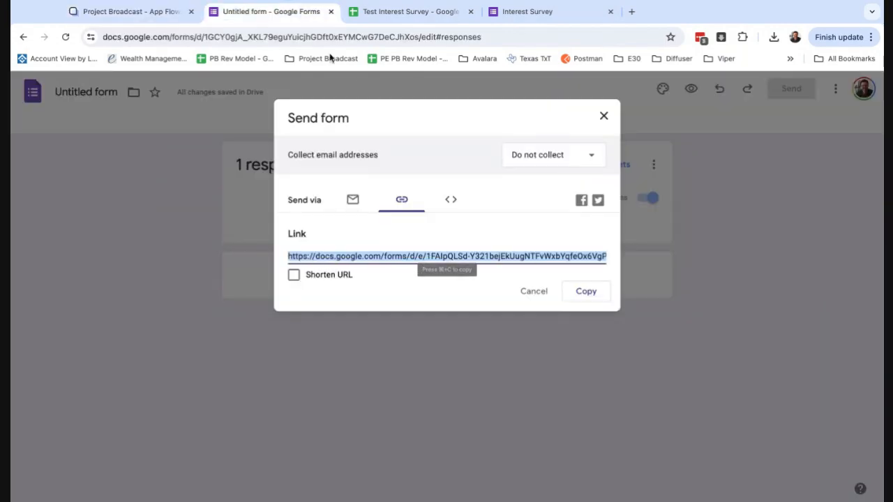
{"action": "left_click", "coordinate": [604, 116]}
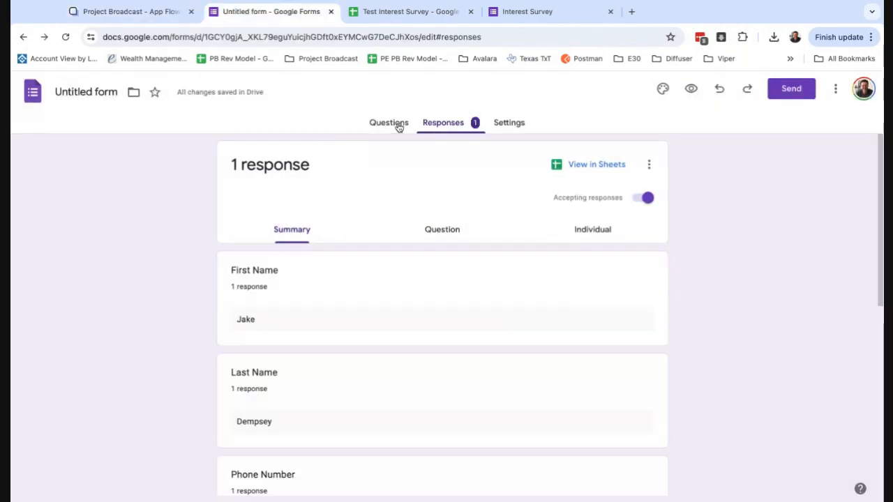
{"action": "left_click", "coordinate": [396, 127]}
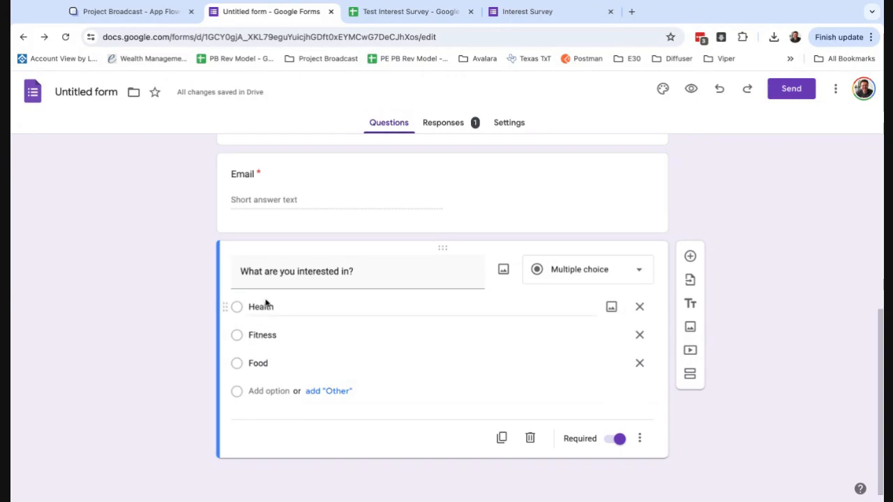
{"action": "left_click", "coordinate": [140, 13]}
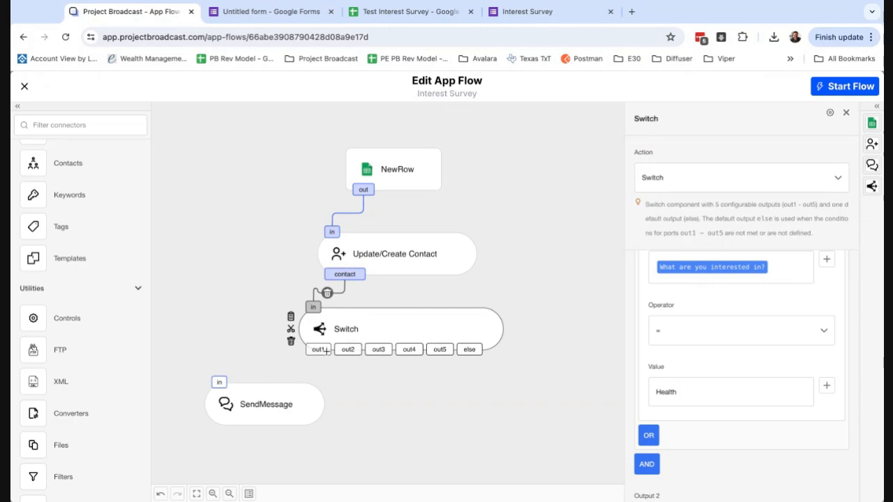
Wire Switch out1 to the first SendMessage and out2 to a new second SendMessage step
{"action": "left_click_drag", "start_coordinate": [311, 408], "coordinate": [301, 437]}
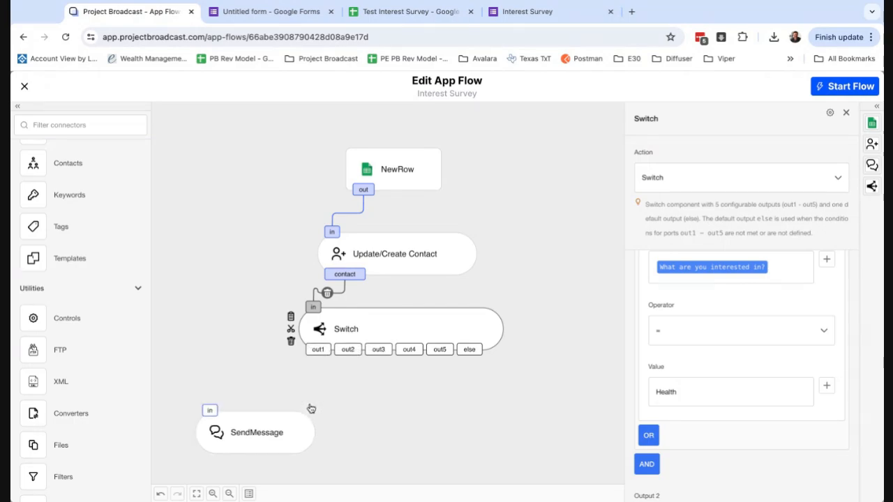
{"action": "left_click_drag", "start_coordinate": [317, 350], "coordinate": [209, 410]}
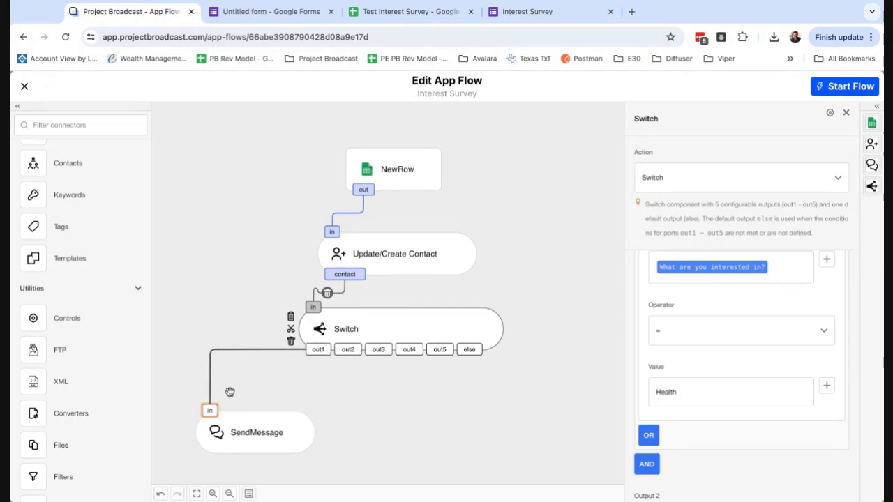
{"action": "left_click_drag", "start_coordinate": [61, 214], "coordinate": [387, 424]}
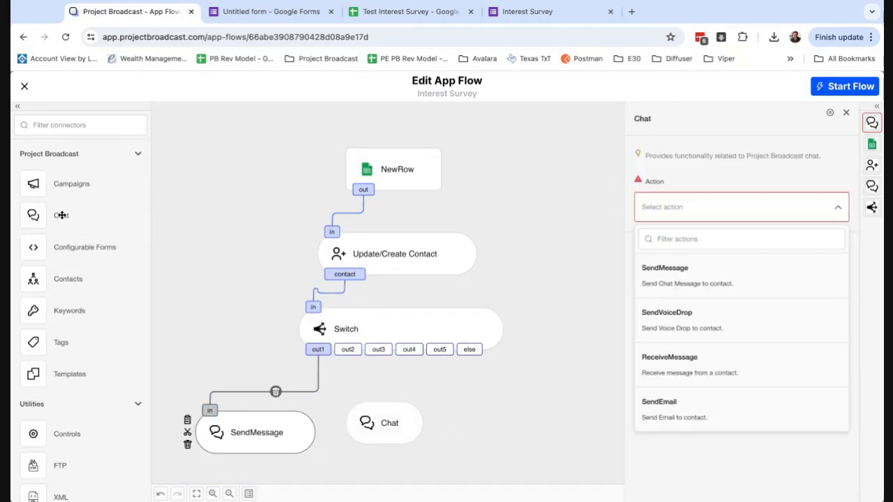
{"action": "left_click", "coordinate": [699, 275]}
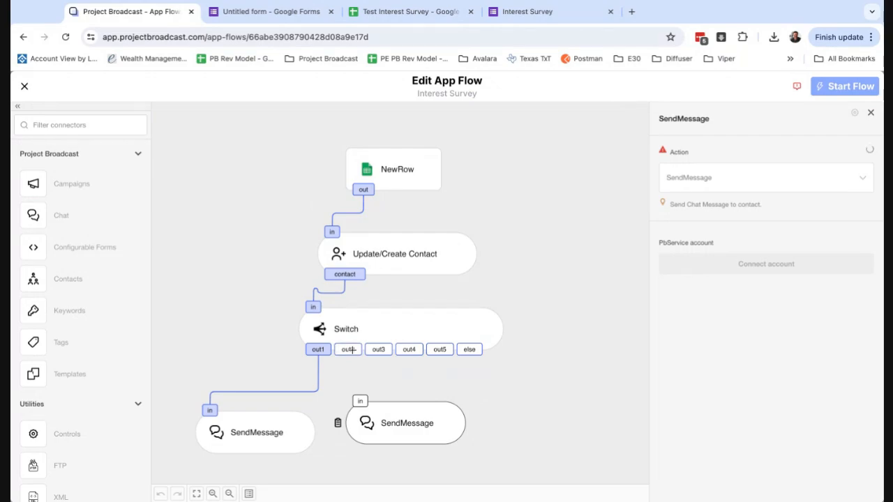
{"action": "left_click_drag", "start_coordinate": [350, 350], "coordinate": [403, 438]}
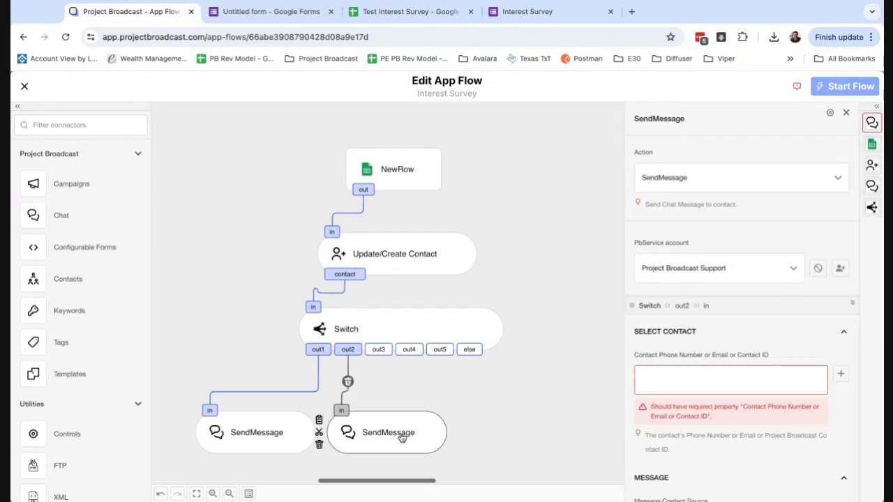
Add a third SendMessage step wired to Switch out3 and align it with the others
{"action": "left_click_drag", "start_coordinate": [86, 224], "coordinate": [510, 435]}
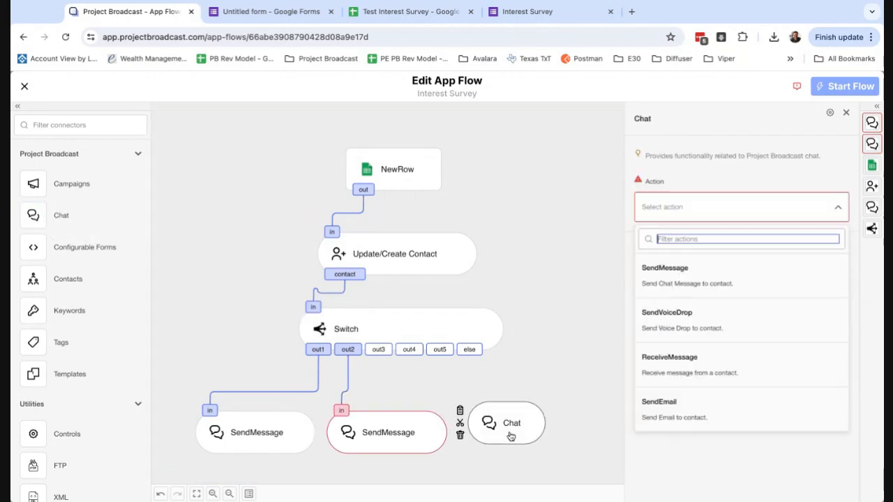
{"action": "left_click", "coordinate": [682, 291]}
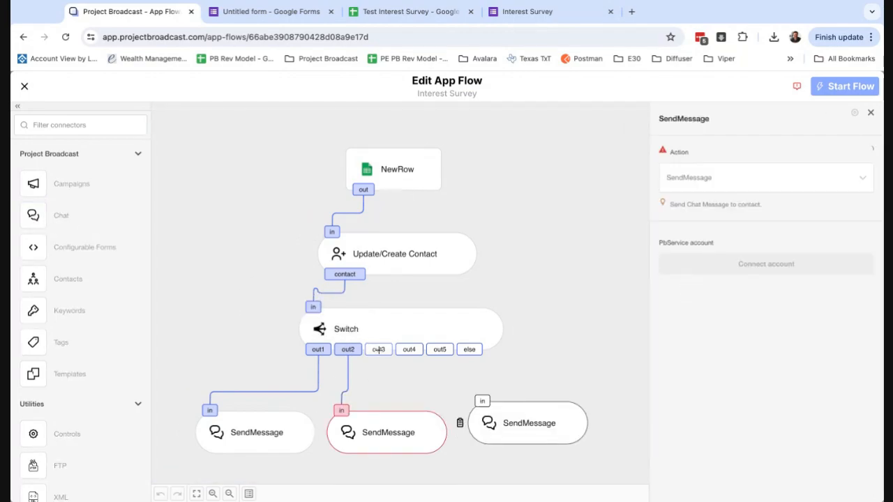
{"action": "left_click_drag", "start_coordinate": [378, 349], "coordinate": [488, 394]}
{"action": "left_click", "coordinate": [409, 428]}
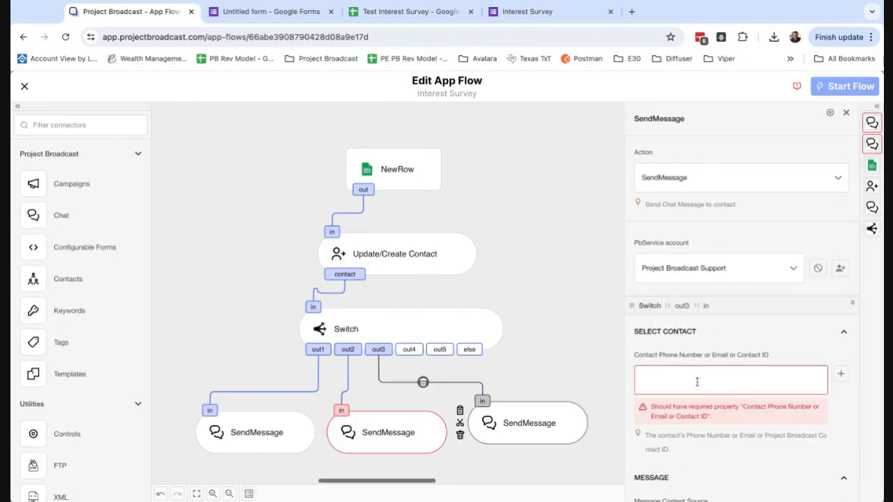
{"action": "scroll", "coordinate": [683, 412], "scroll_direction": "down", "scroll_amount": 2}
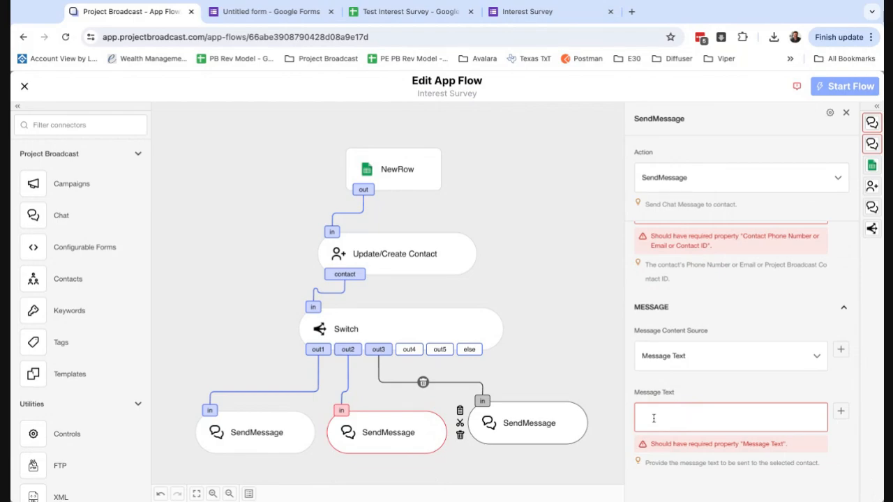
{"action": "left_click_drag", "start_coordinate": [560, 428], "coordinate": [561, 429]}
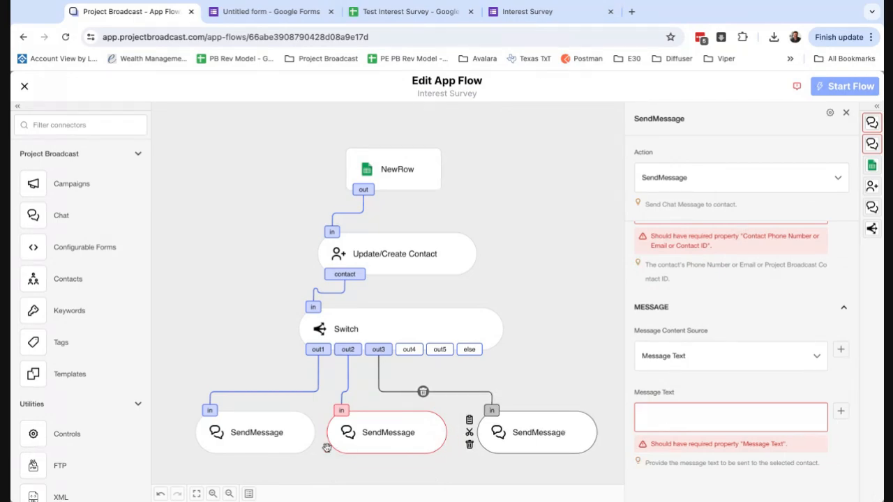
{"action": "left_click", "coordinate": [286, 448]}
Open the first SendMessage reply and clear its existing message text
{"action": "left_click", "coordinate": [410, 334]}
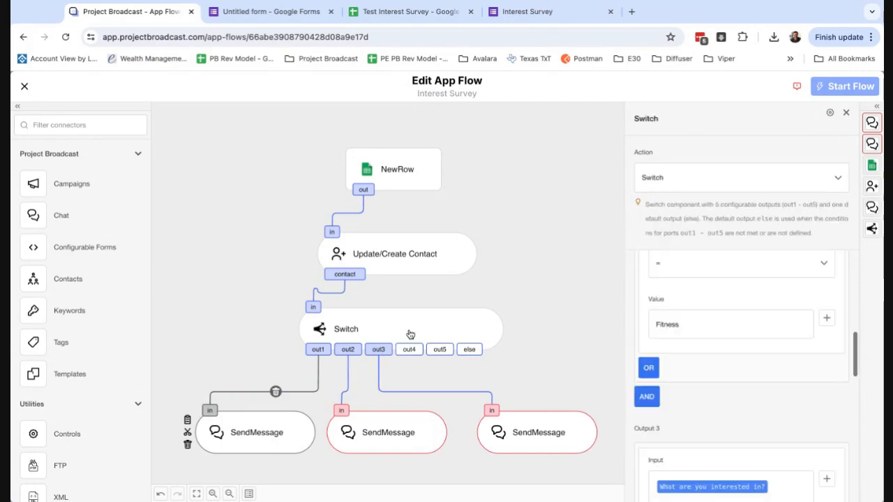
{"action": "scroll", "coordinate": [705, 328], "scroll_direction": "down", "scroll_amount": 2}
{"action": "scroll", "coordinate": [713, 322], "scroll_direction": "up", "scroll_amount": 6}
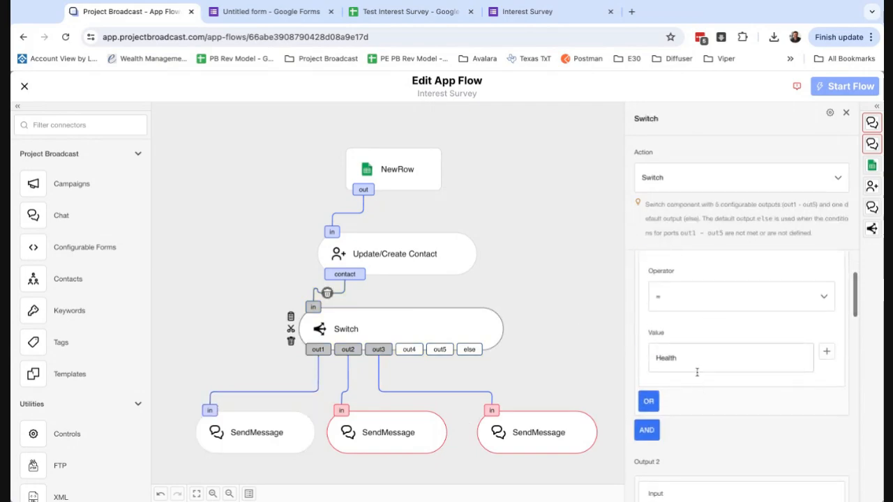
{"action": "left_click", "coordinate": [295, 448]}
{"action": "scroll", "coordinate": [709, 421], "scroll_direction": "down", "scroll_amount": 1}
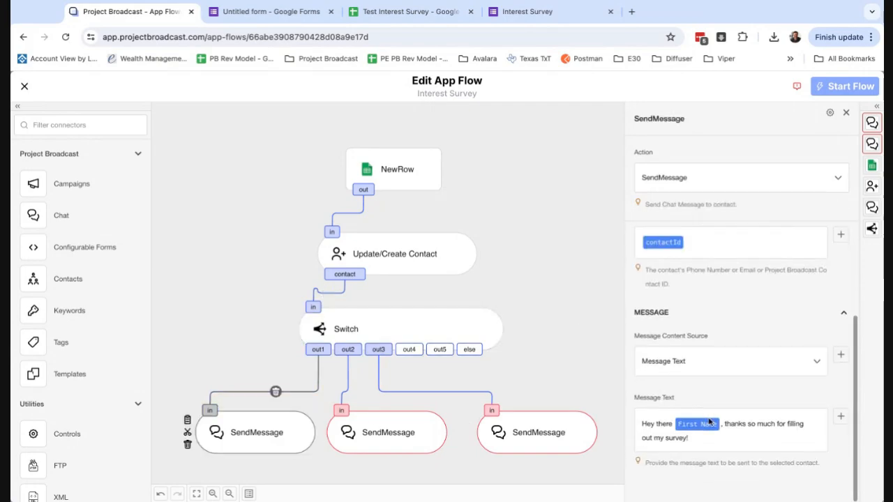
{"action": "scroll", "coordinate": [693, 438], "scroll_direction": "down", "scroll_amount": 1}
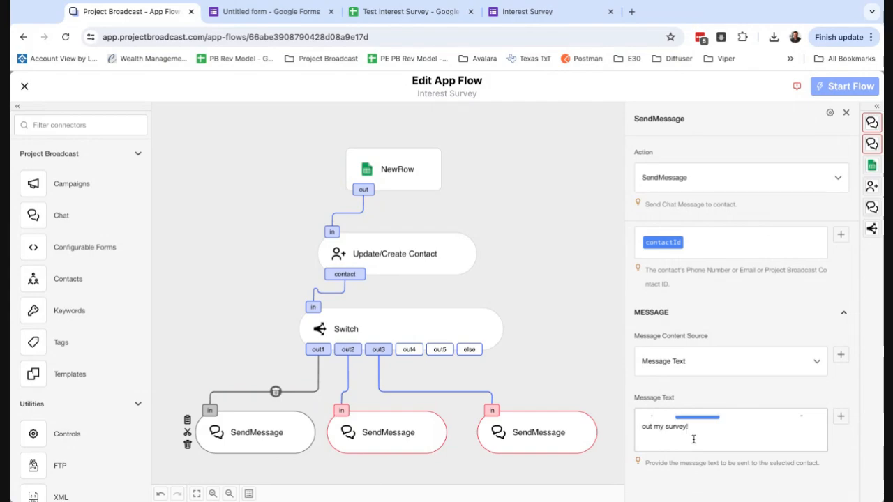
{"action": "key", "text": "ctrl+a"}
{"action": "key", "text": "BackSpace"}
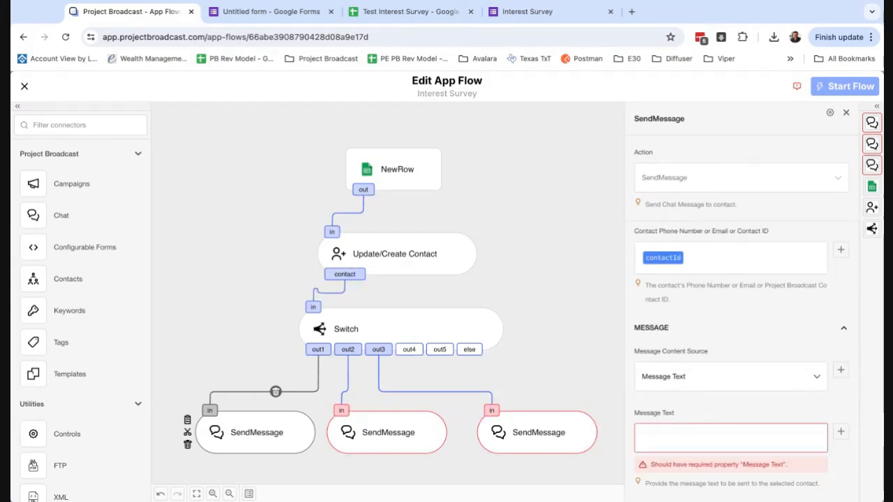
Type a reply thanking them for the survey and asking what they want to improve about their health
{"action": "left_click", "coordinate": [705, 439]}
{"action": "type", "text": "Thanks so much for filling out the survey.  I'm su"}
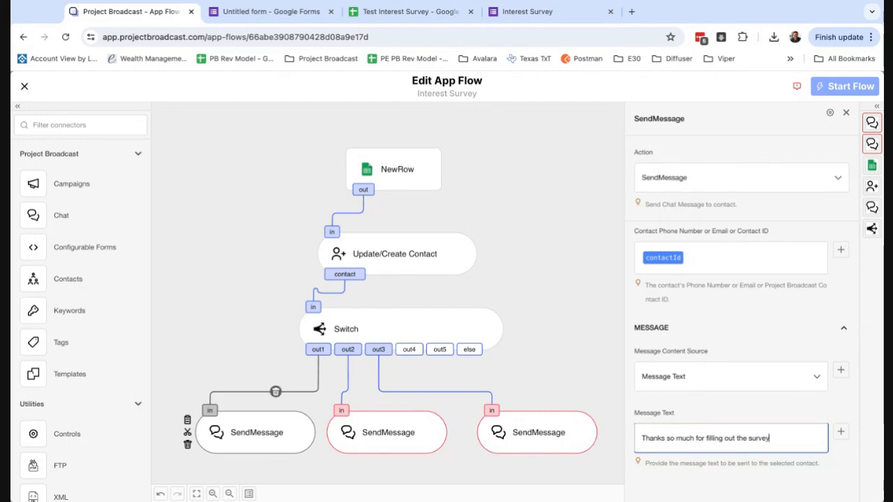
{"action": "type", "text": "rvey.  I'm s"}
{"action": "key", "text": "BackSpace"}
{"action": "type", "text": "c"}
{"action": "type", "text": "ious... what spec"}
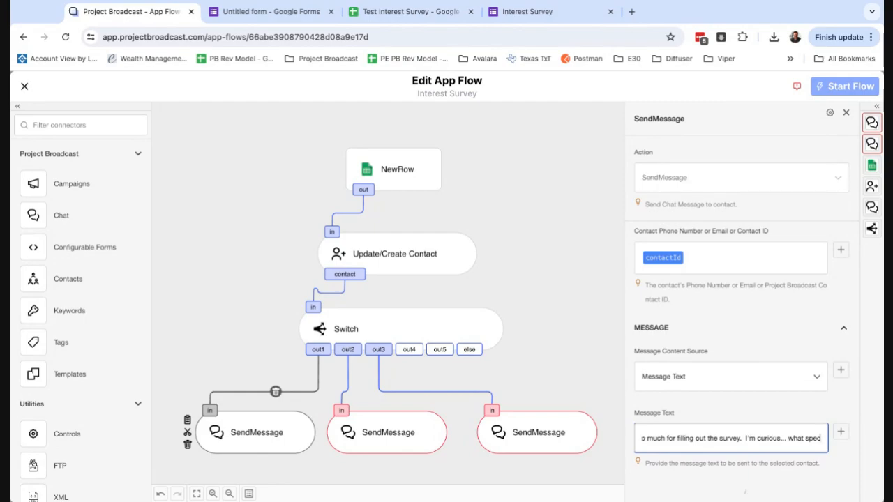
{"action": "type", "text": "ificall"}
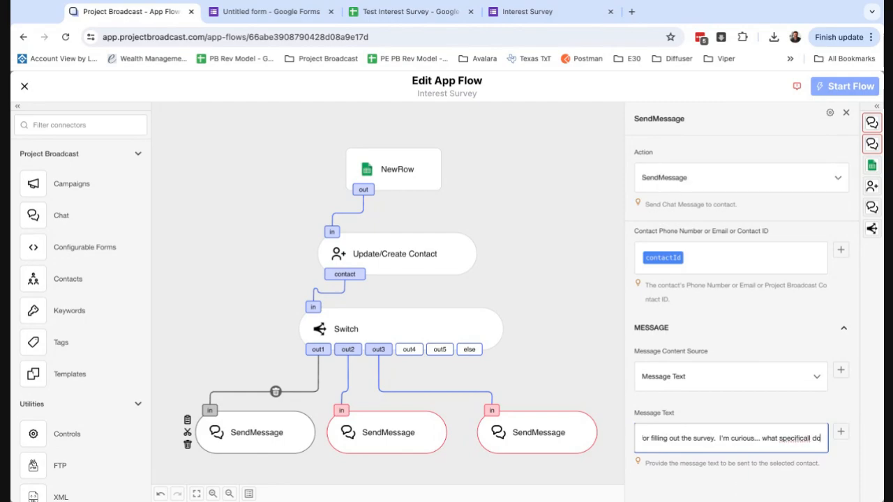
{"action": "type", "text": "y do you war"}
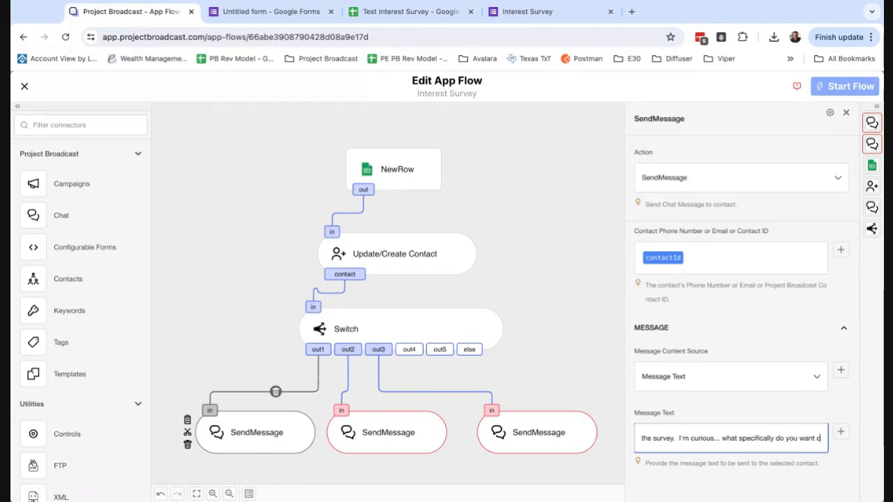
{"action": "type", "text": "t to improve about your helath"}
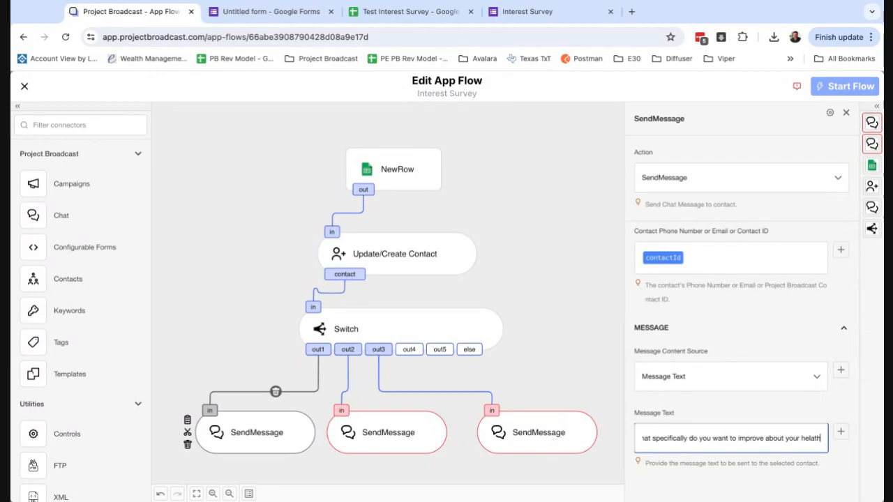
{"action": "key", "text": "BackSpace"}
{"action": "key", "text": "BackSpace"}
{"action": "key", "text": "BackSpace"}
{"action": "key", "text": "BackSpace"}
{"action": "type", "text": "a"}
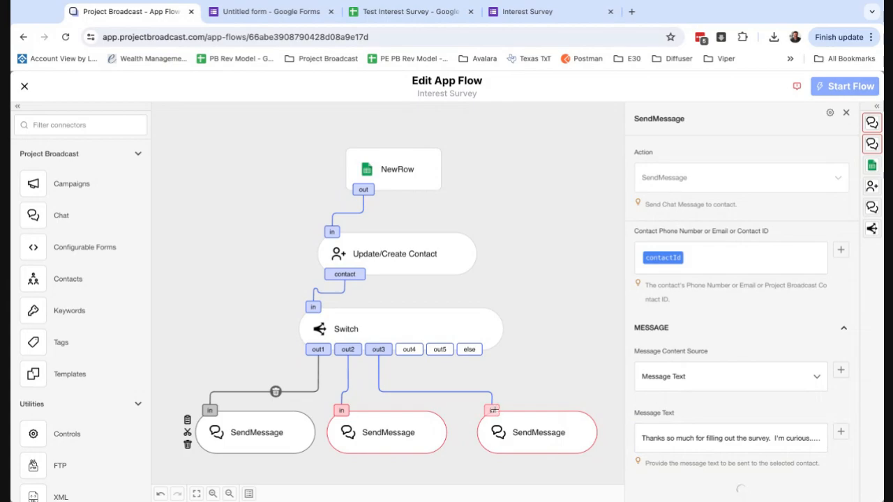
Review the Switch output conditions and select the middle SendMessage reply
{"action": "left_click", "coordinate": [442, 338]}
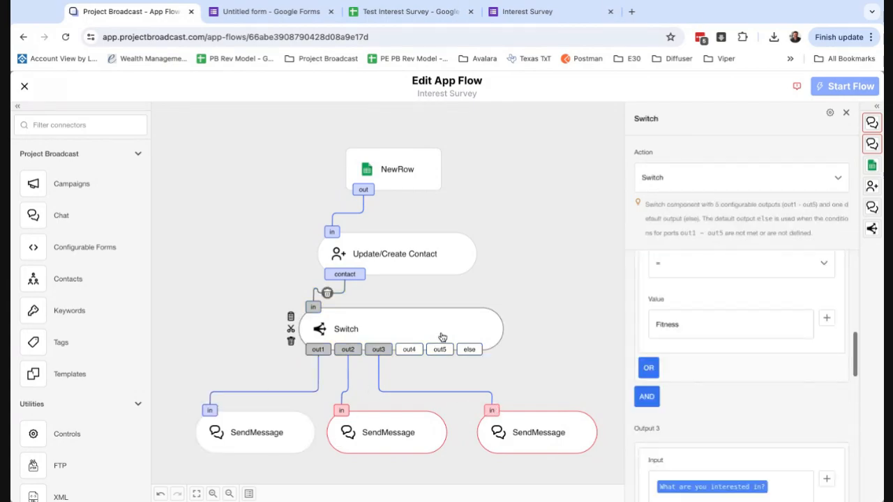
{"action": "scroll", "coordinate": [732, 356], "scroll_direction": "down", "scroll_amount": 2}
{"action": "scroll", "coordinate": [735, 367], "scroll_direction": "down", "scroll_amount": 5}
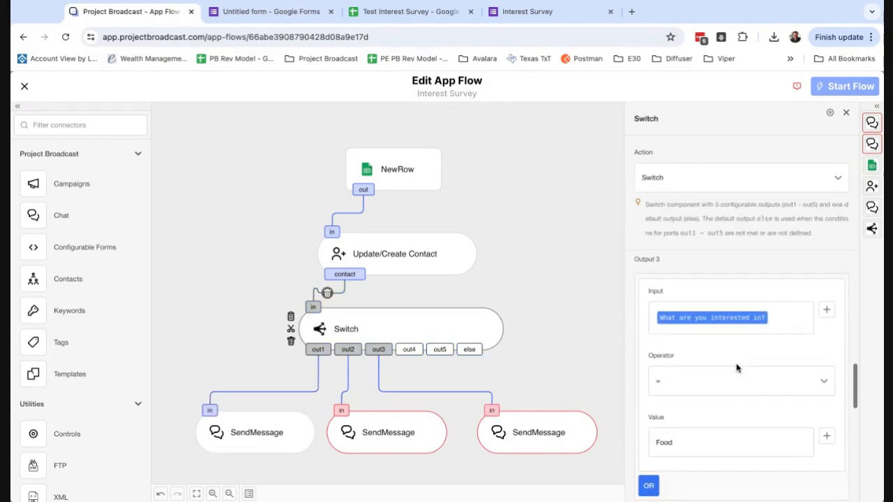
{"action": "scroll", "coordinate": [705, 370], "scroll_direction": "down", "scroll_amount": 6}
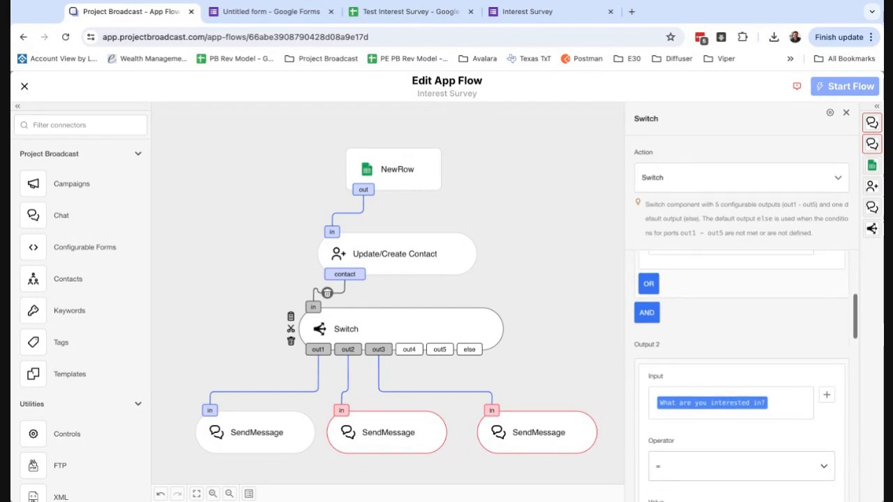
{"action": "scroll", "coordinate": [706, 370], "scroll_direction": "up", "scroll_amount": 2}
{"action": "scroll", "coordinate": [706, 371], "scroll_direction": "up", "scroll_amount": 3}
{"action": "scroll", "coordinate": [711, 404], "scroll_direction": "down", "scroll_amount": 1}
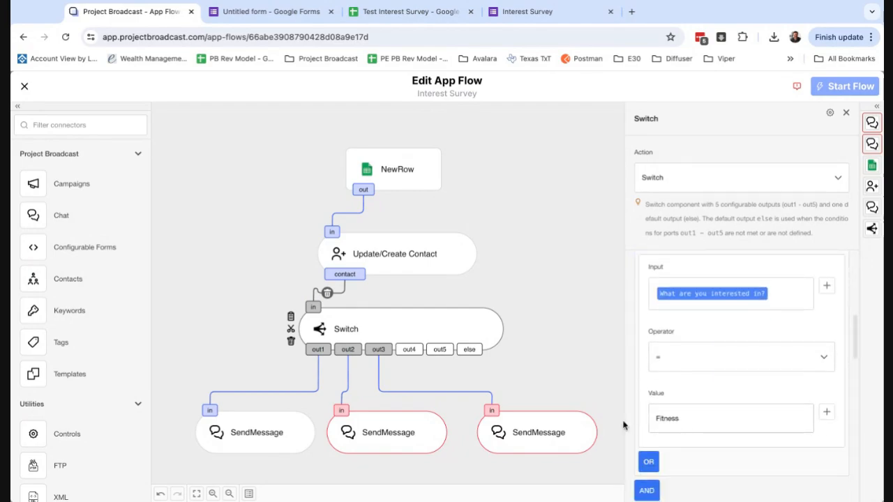
{"action": "left_click", "coordinate": [412, 444]}
Write the Fitness reply 'I totally get it…', asking this year's fitness goals and thanking for the survey
{"action": "left_click", "coordinate": [705, 422]}
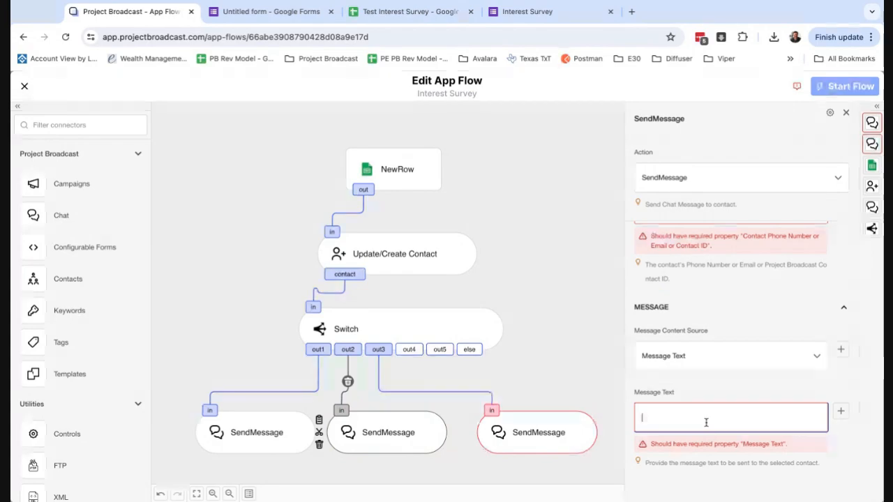
{"action": "type", "text": "I tota"}
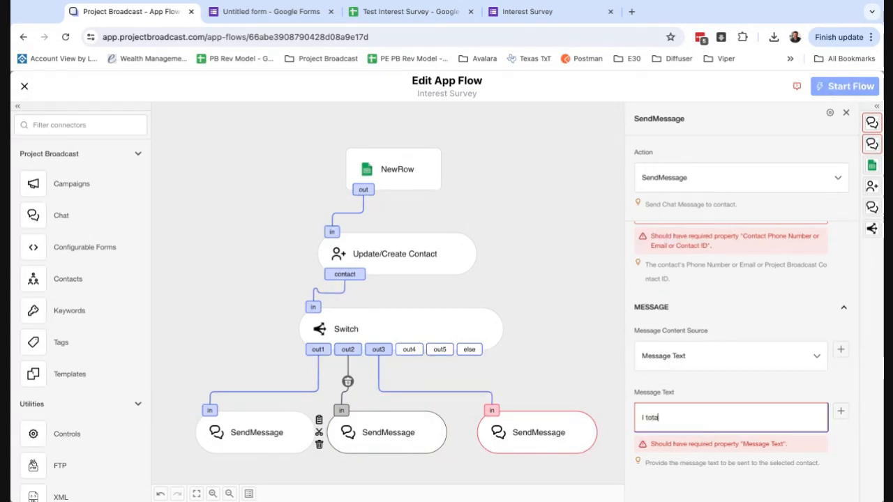
{"action": "type", "text": "lly get it.  I need to also get "}
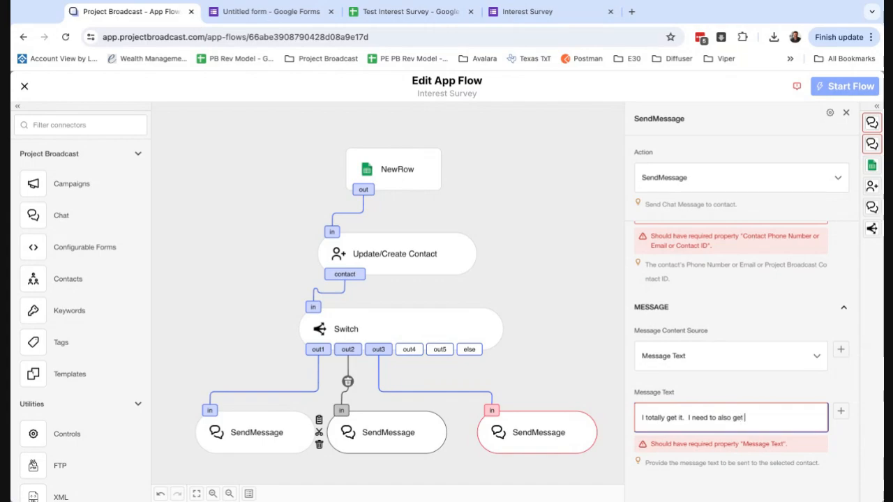
{"action": "type", "text": "my fitness game to the ne"}
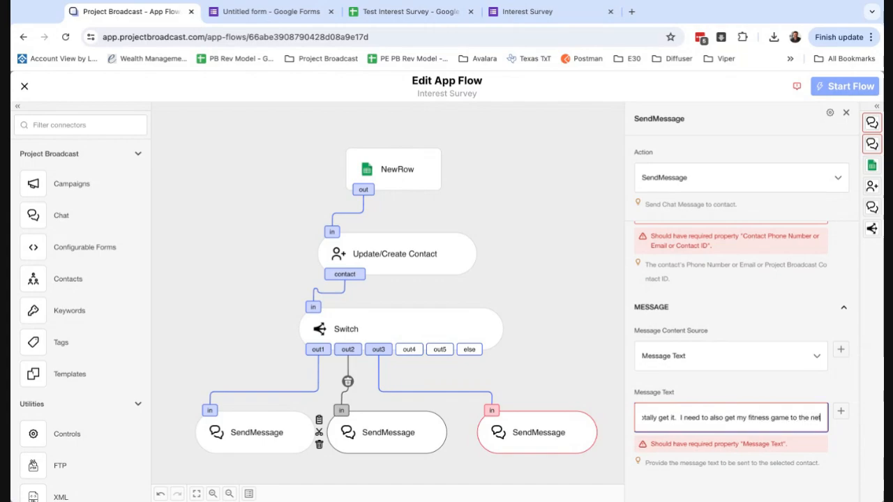
{"action": "type", "text": "xt level"}
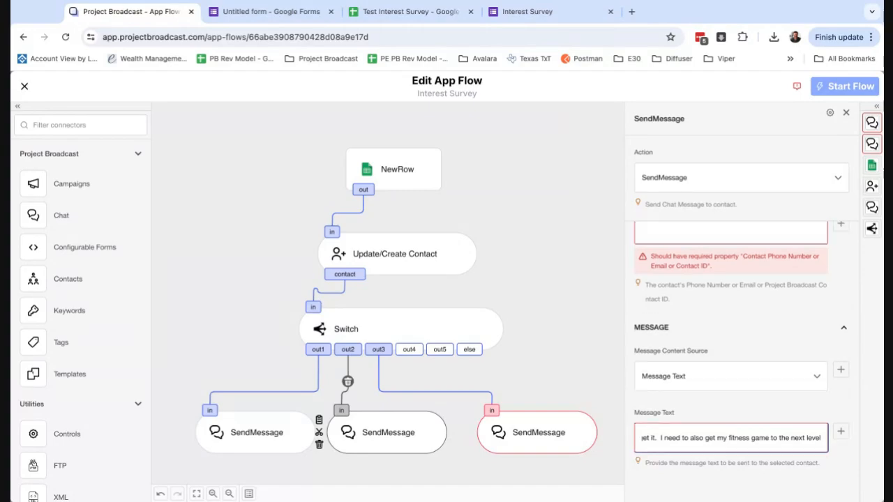
{"action": "type", "text": ".  What are your goals"}
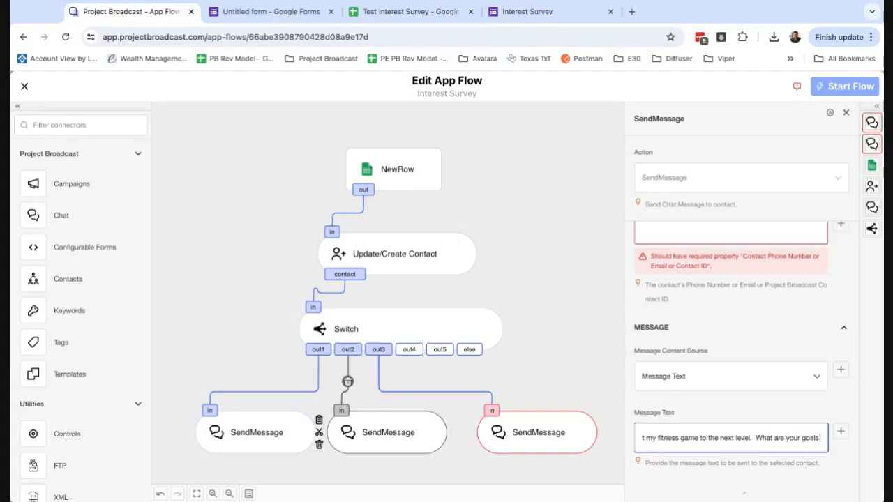
{"action": "type", "text": " this year for yoru"}
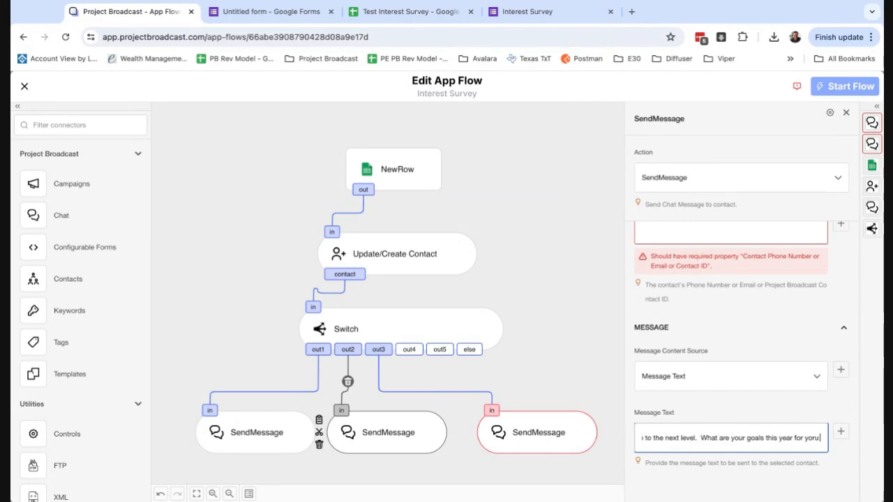
{"action": "type", "text": "r fitness?  Oh"}
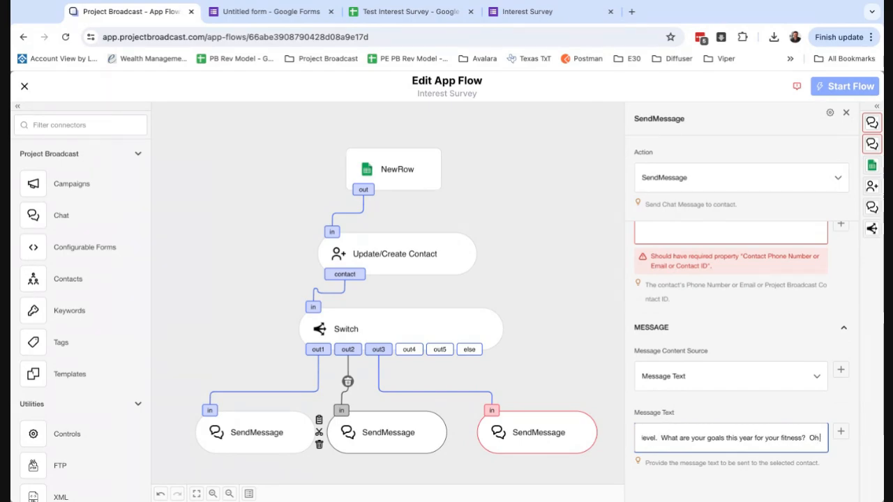
{"action": "type", "text": " ha!  Tha"}
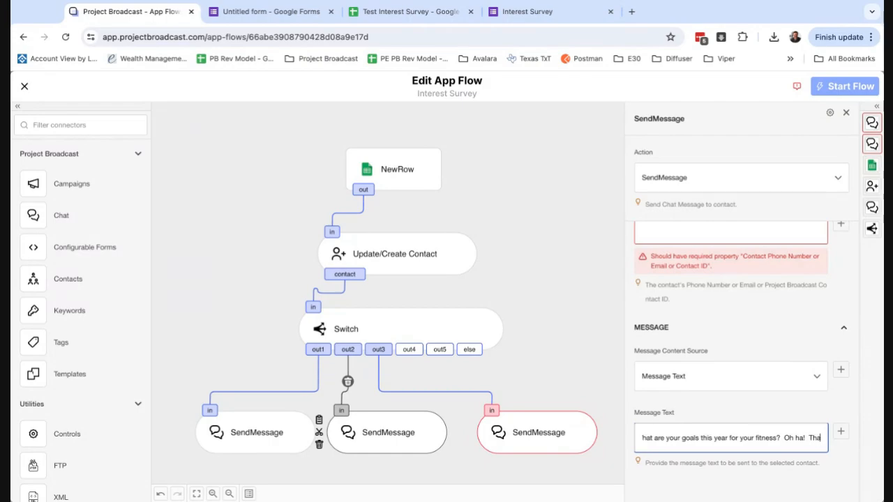
{"action": "type", "text": "nks for filling out he"}
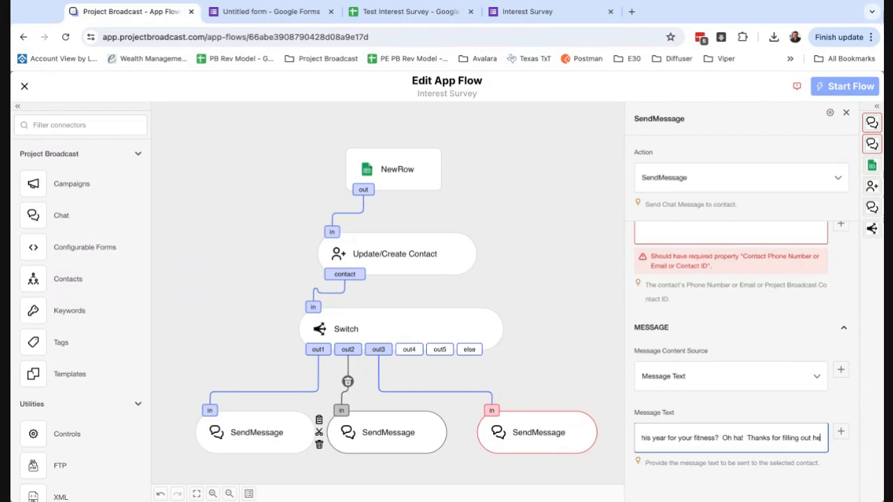
{"action": "key", "text": "BackSpace"}
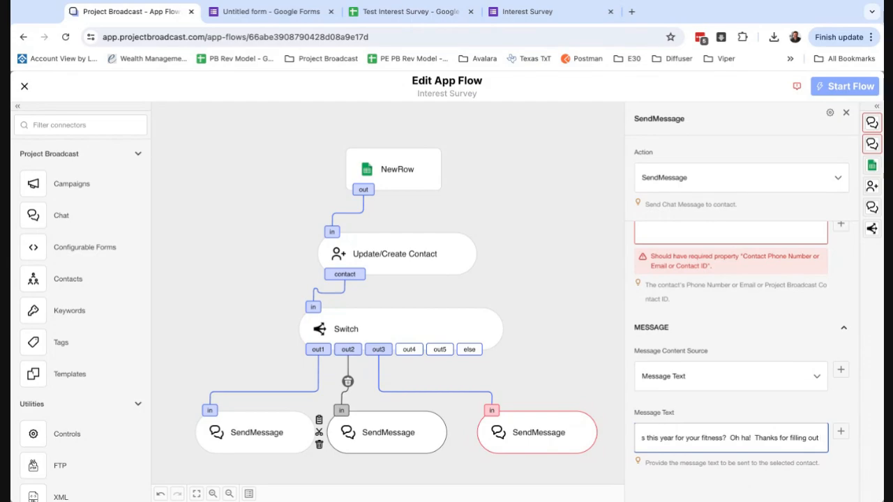
{"action": "type", "text": "they surve"}
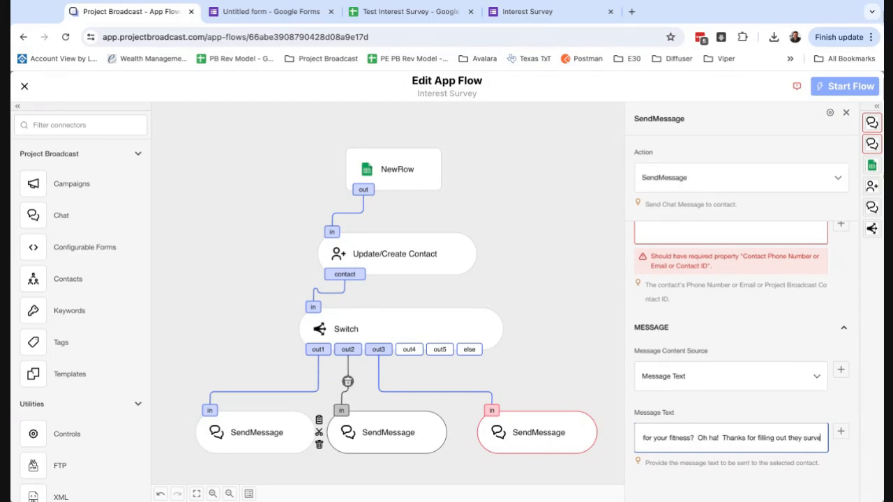
{"action": "type", "text": "y!"}
{"action": "key", "text": "Tab"}
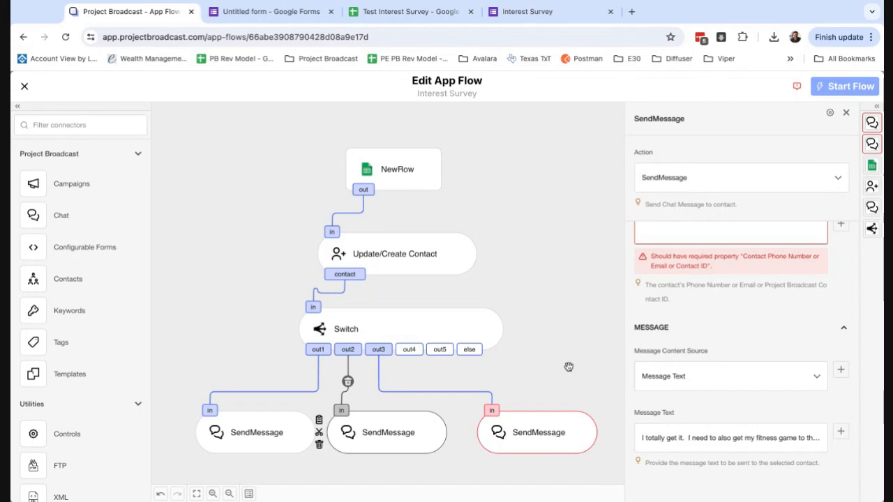
Write the Food reply 'OMG I am such a foodie! What is your favorite meal?…' ending 'Do you have time this week to chat?'
{"action": "scroll", "coordinate": [546, 355], "scroll_direction": "down", "scroll_amount": 3}
{"action": "left_click", "coordinate": [552, 346]}
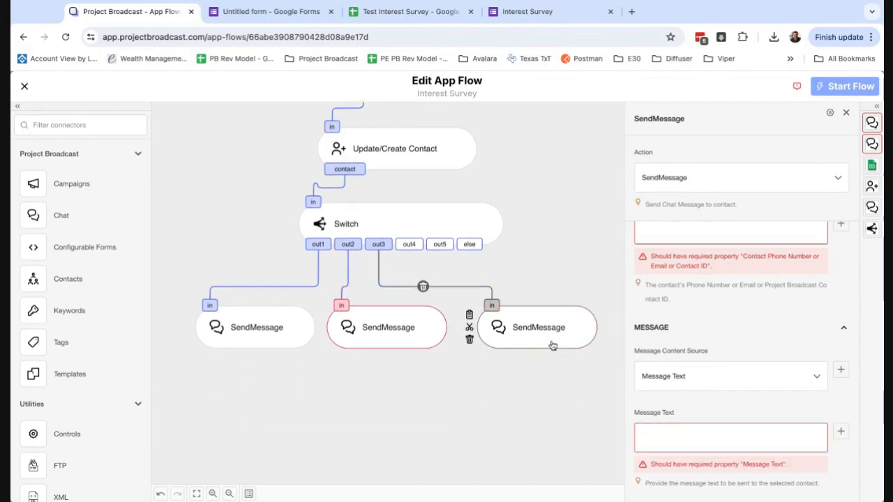
{"action": "left_click", "coordinate": [483, 221]}
{"action": "scroll", "coordinate": [797, 398], "scroll_direction": "down", "scroll_amount": 5}
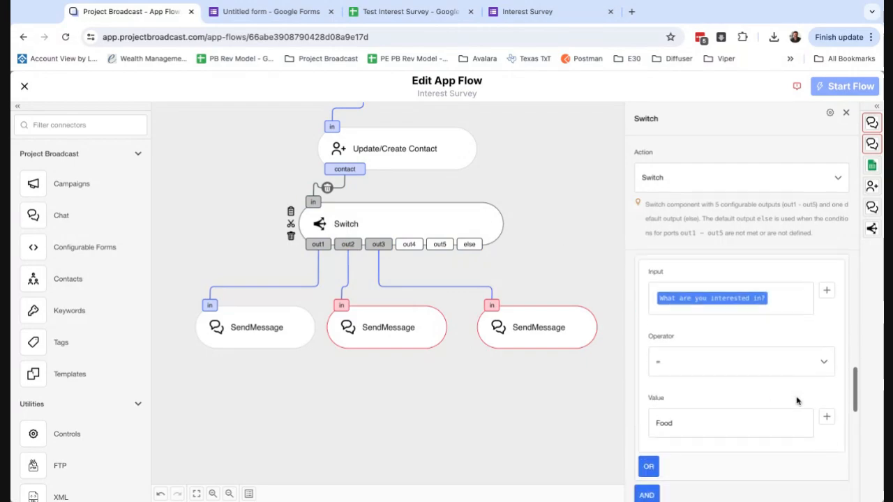
{"action": "left_click", "coordinate": [572, 331]}
{"action": "left_click", "coordinate": [704, 426]}
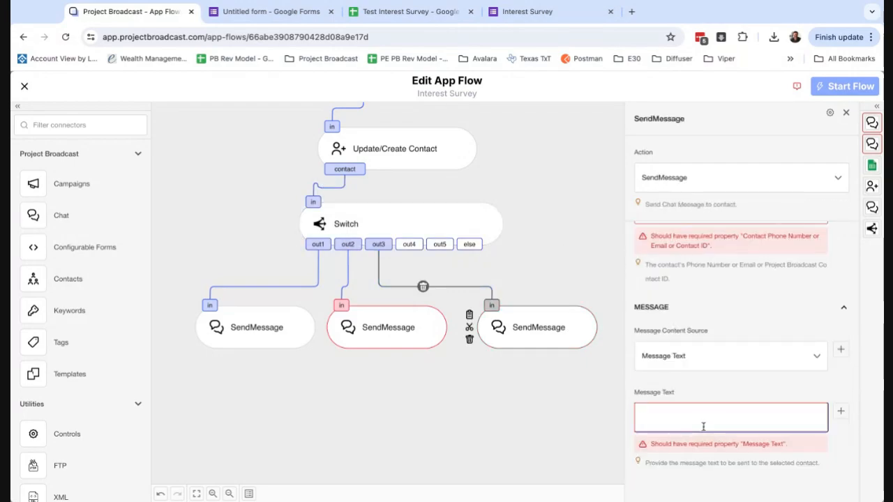
{"action": "type", "text": "OMG I am "}
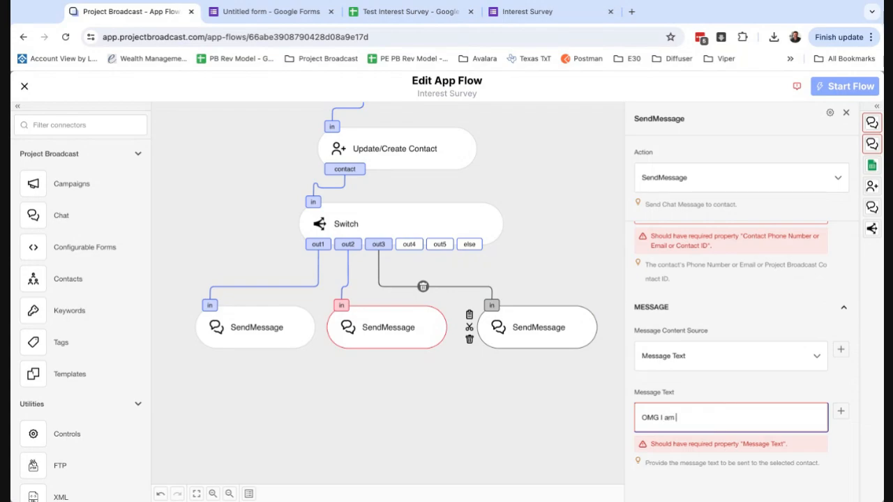
{"action": "type", "text": "a"}
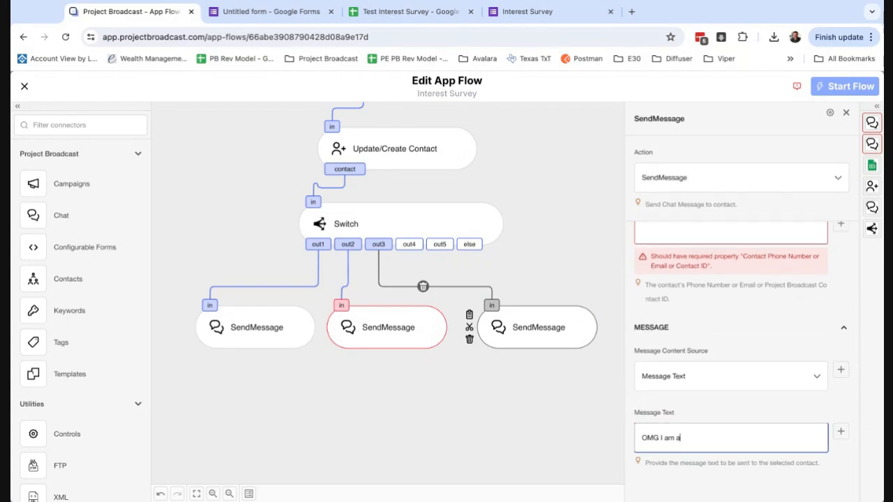
{"action": "key", "text": "BackSpace"}
{"action": "type", "text": "such a foodie!  What i"}
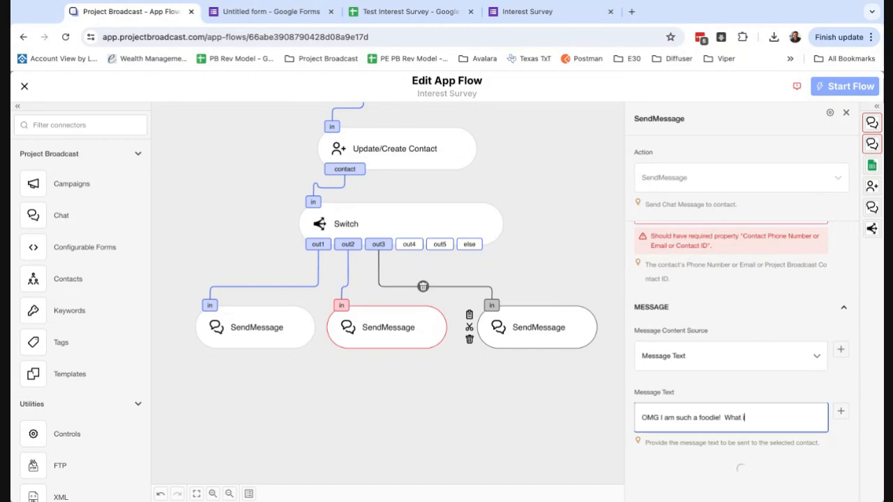
{"action": "type", "text": "s your favorite m"}
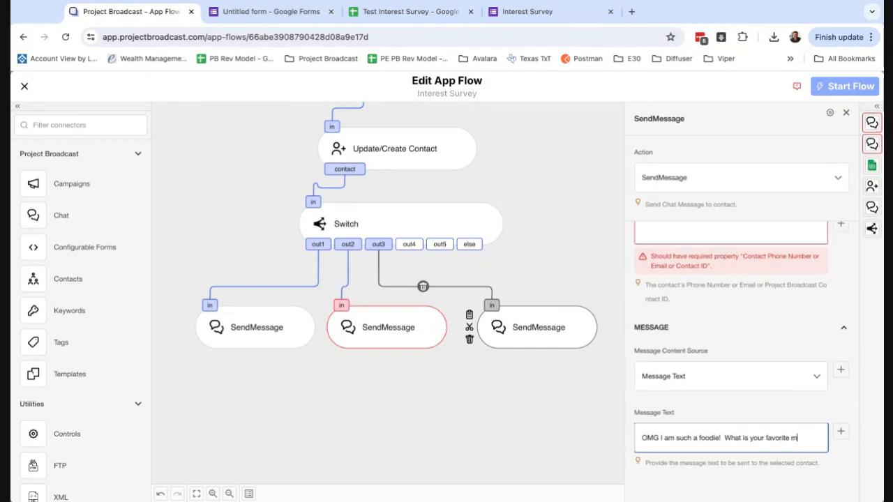
{"action": "type", "text": "eal?  I can r"}
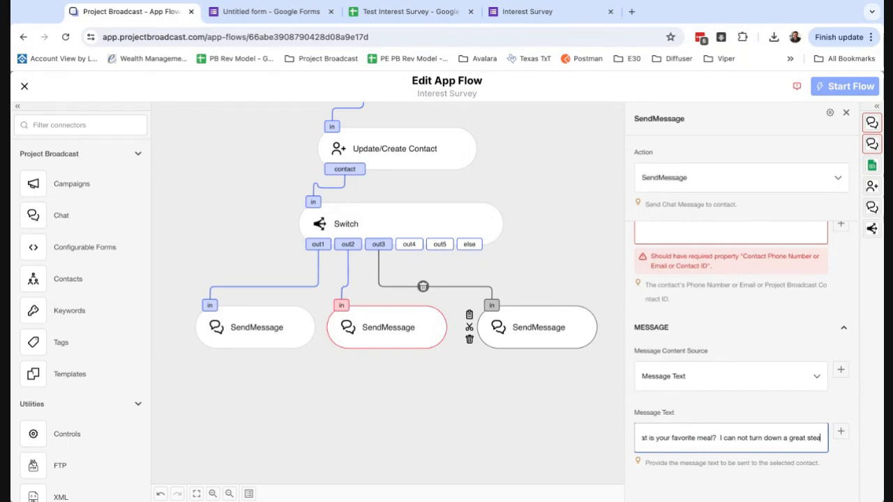
{"action": "type", "text": "!"}
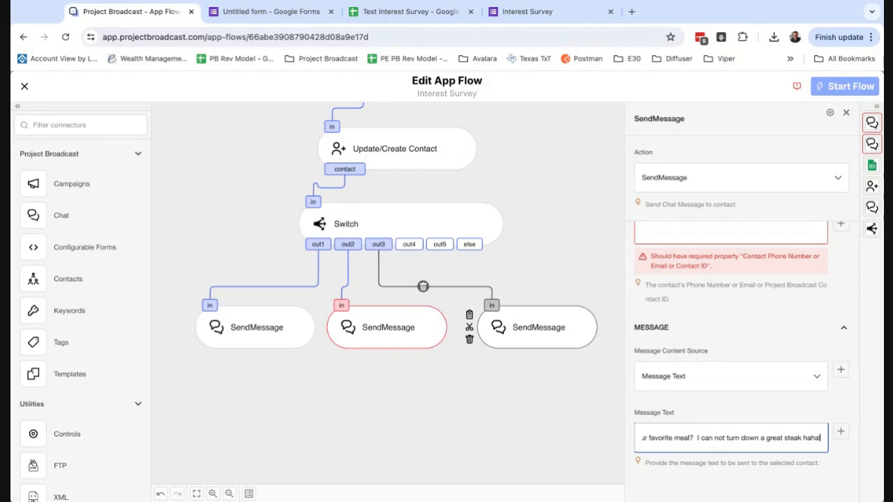
{"action": "type", "text": "  Can't wa"}
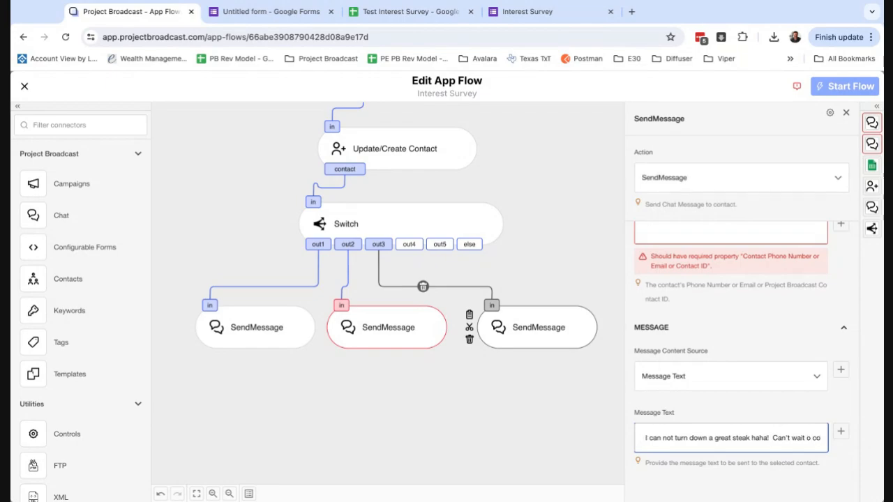
{"action": "type", "text": "it to connect on helping you on your journ"}
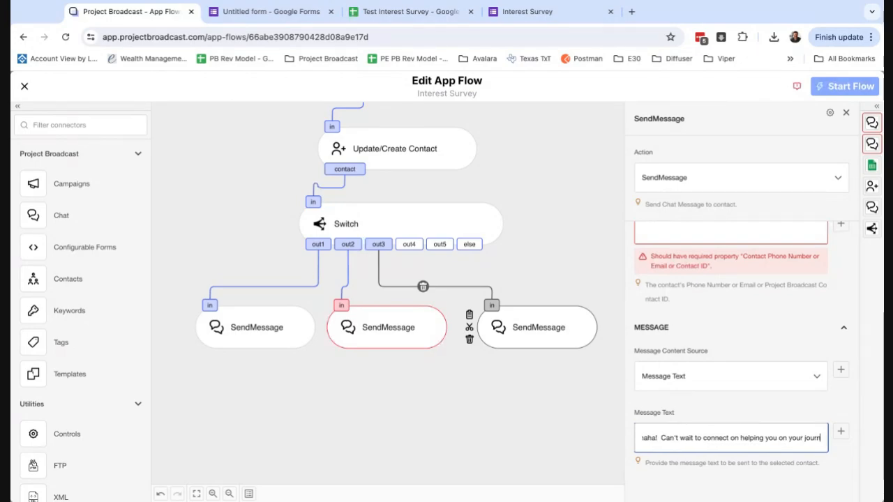
{"action": "type", "text": ".  "}
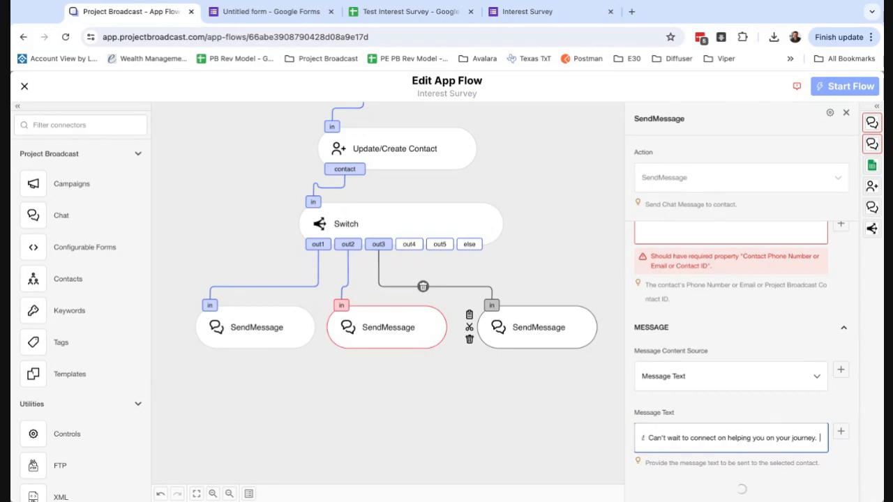
{"action": "type", "text": "Do you have t"}
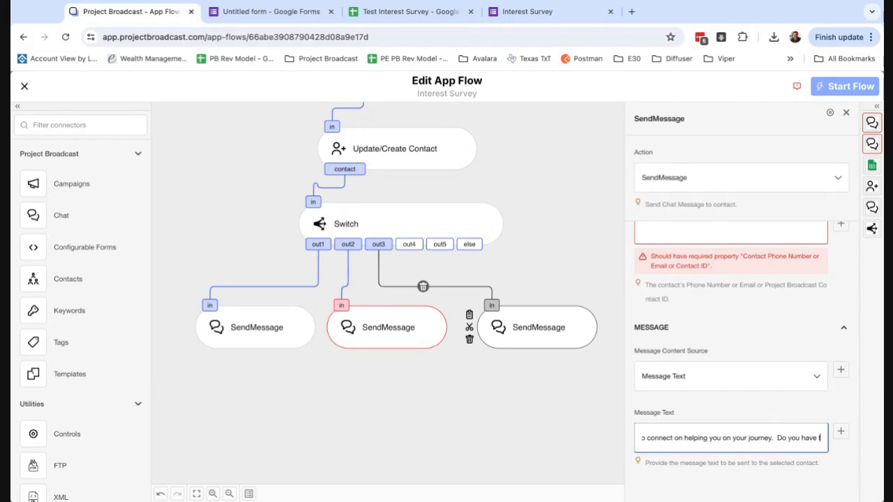
{"action": "type", "text": "ime this week to chat?"}
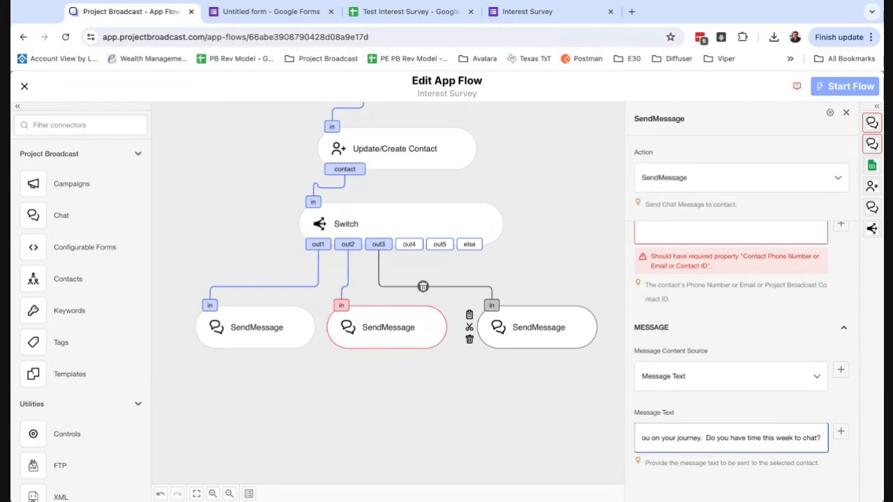
{"action": "key", "text": "Tab"}
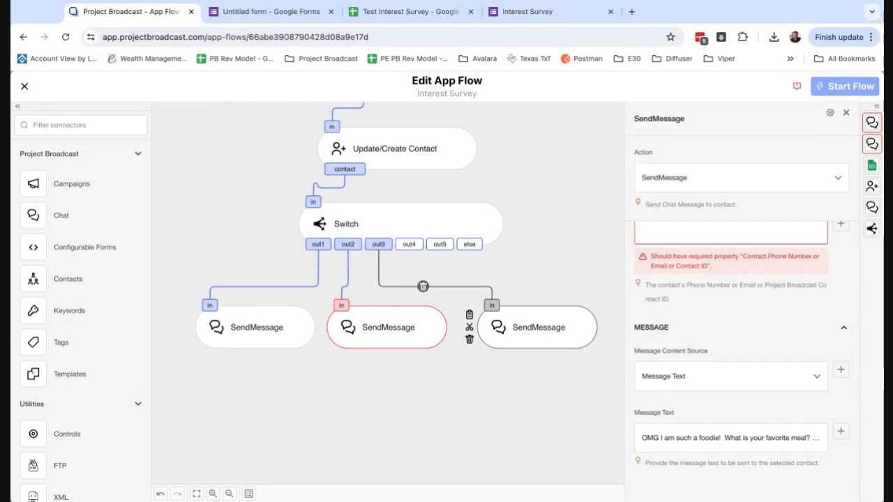
{"action": "left_click", "coordinate": [457, 338]}
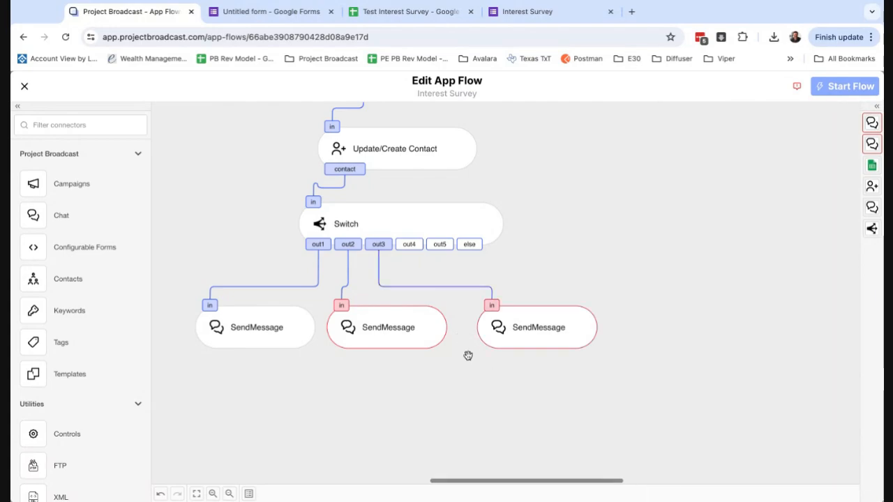
{"action": "scroll", "coordinate": [468, 356], "scroll_direction": "up", "scroll_amount": 1}
{"action": "scroll", "coordinate": [468, 356], "scroll_direction": "up", "scroll_amount": 1}
{"action": "scroll", "coordinate": [468, 356], "scroll_direction": "left", "scroll_amount": 1}
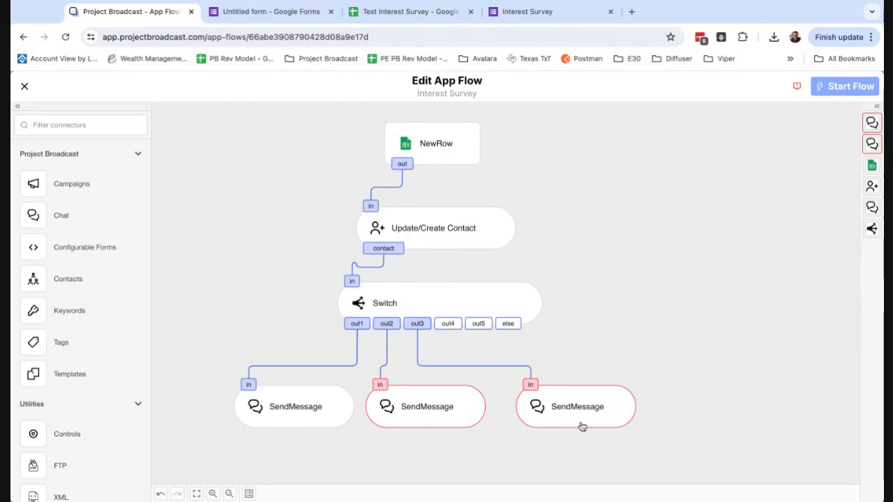
{"action": "scroll", "coordinate": [451, 374], "scroll_direction": "down", "scroll_amount": 2}
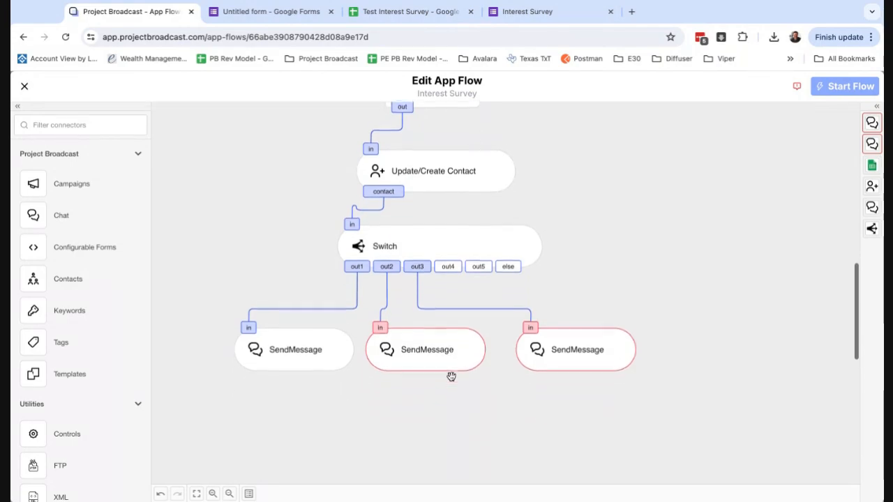
{"action": "scroll", "coordinate": [451, 376], "scroll_direction": "down", "scroll_amount": 1}
{"action": "scroll", "coordinate": [451, 376], "scroll_direction": "left", "scroll_amount": 1}
{"action": "scroll", "coordinate": [451, 376], "scroll_direction": "up", "scroll_amount": 1}
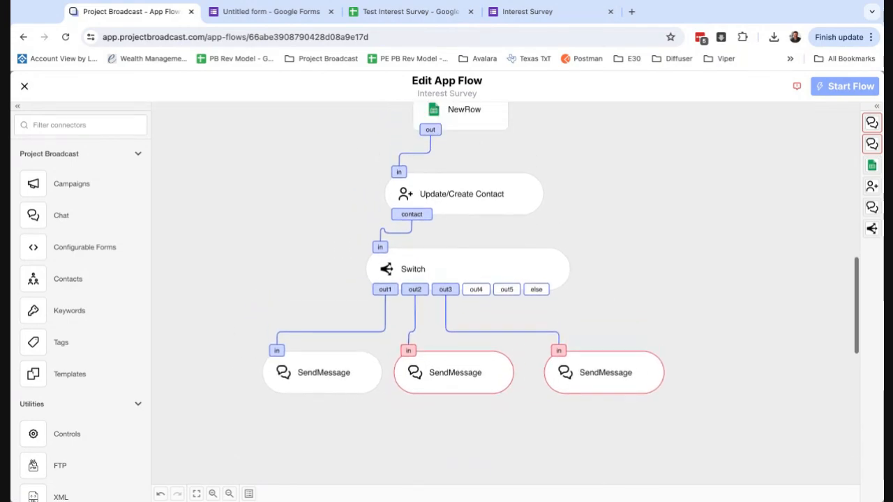
{"action": "scroll", "coordinate": [560, 248], "scroll_direction": "down", "scroll_amount": 1}
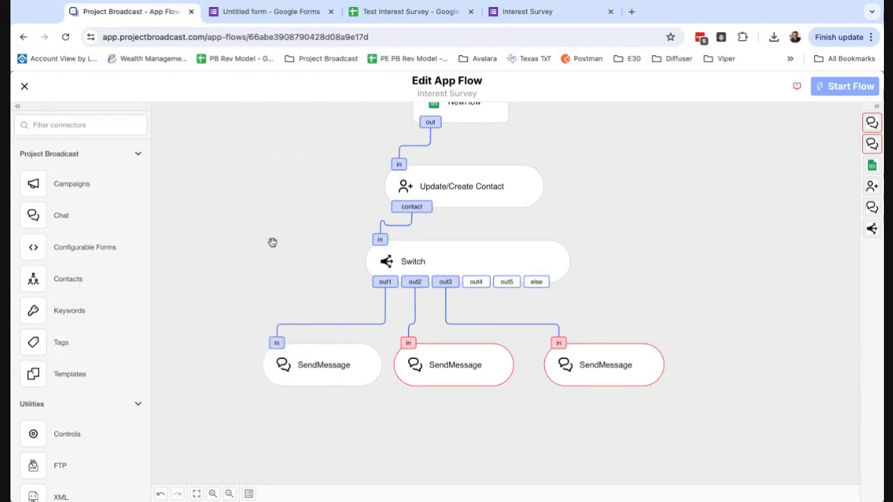
{"action": "scroll", "coordinate": [235, 257], "scroll_direction": "up", "scroll_amount": 1}
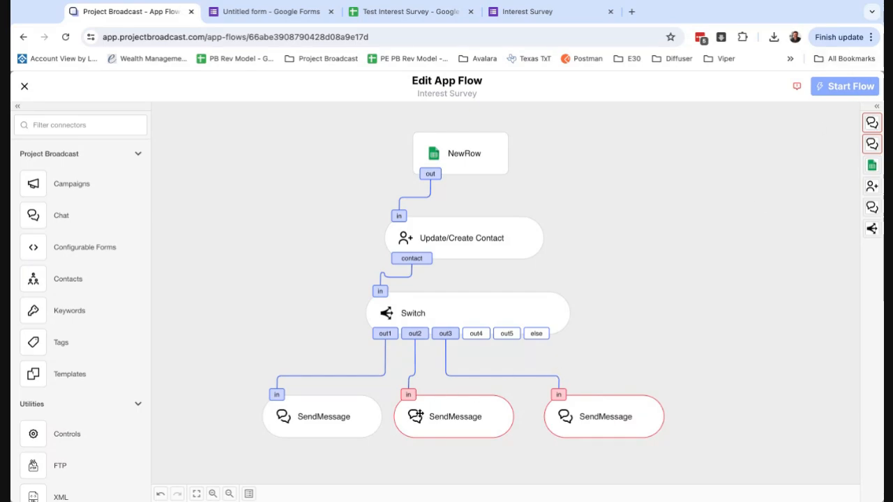
Set the Contact of both the Fitness and Food replies to Update/Create Contact's contactId
{"action": "left_click", "coordinate": [452, 418]}
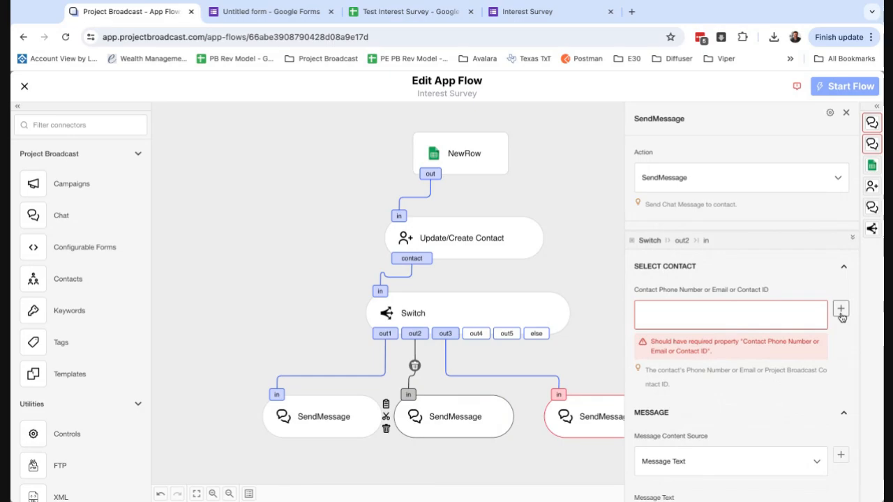
{"action": "left_click", "coordinate": [841, 311]}
{"action": "type", "text": "con"}
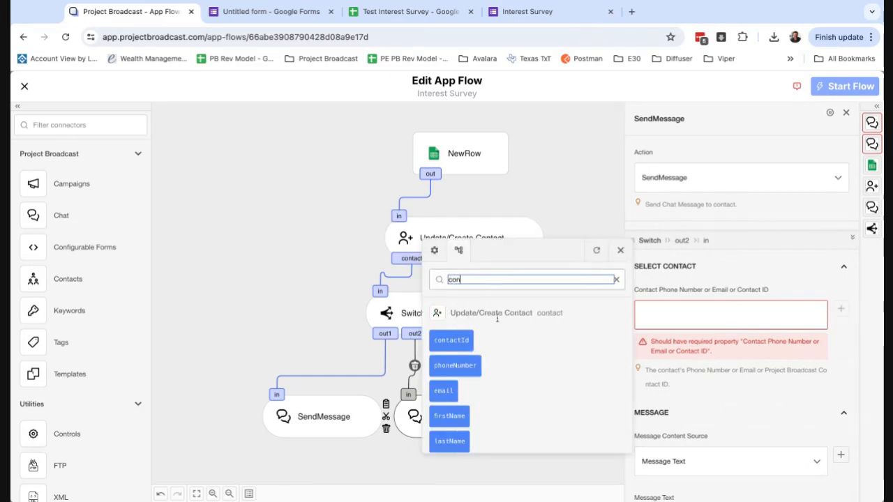
{"action": "left_click", "coordinate": [453, 340]}
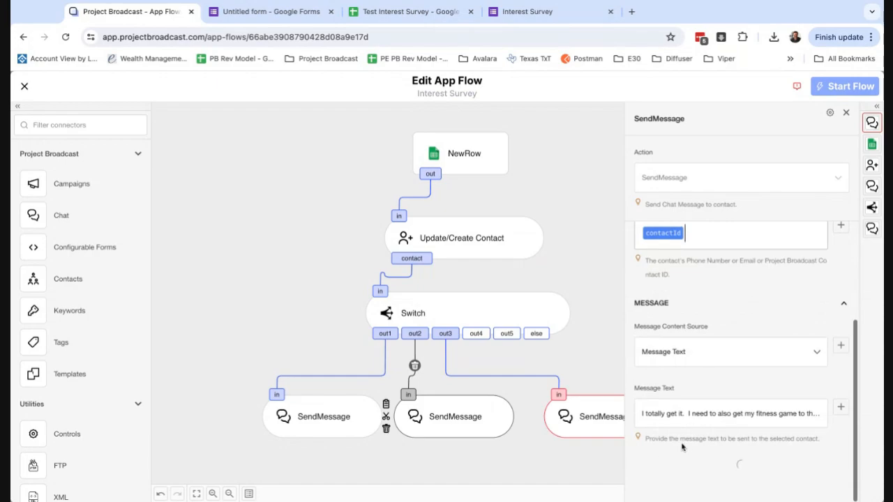
{"action": "left_click", "coordinate": [589, 426]}
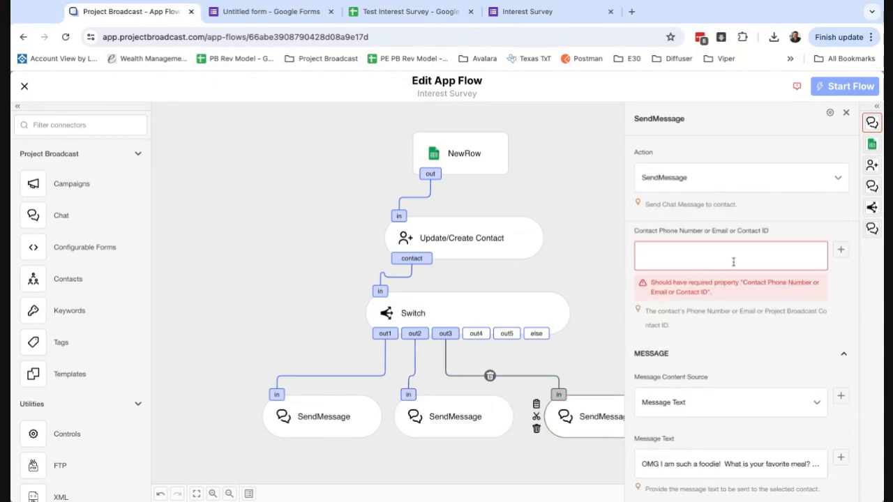
{"action": "left_click", "coordinate": [840, 249]}
{"action": "type", "text": "contact"}
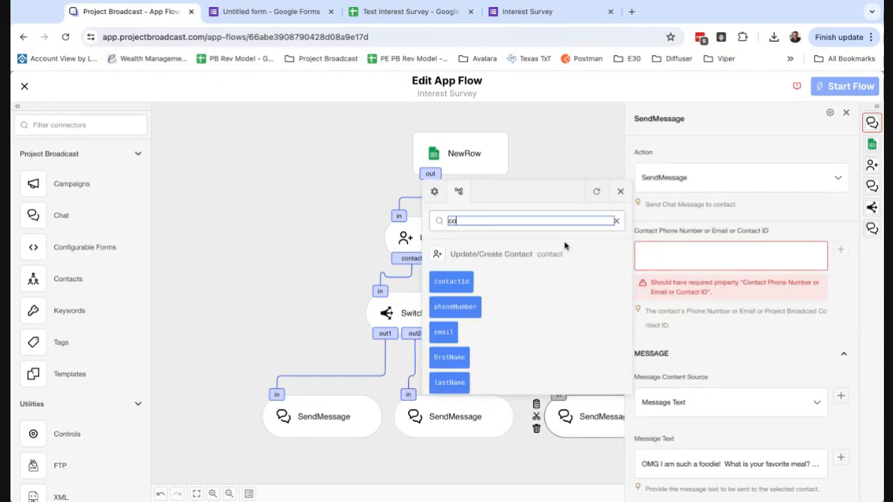
{"action": "left_click", "coordinate": [457, 285]}
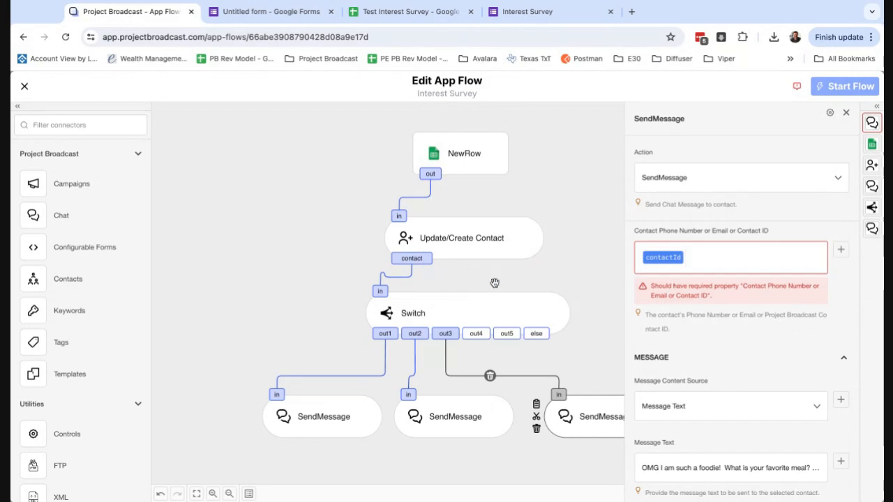
{"action": "left_click", "coordinate": [611, 257]}
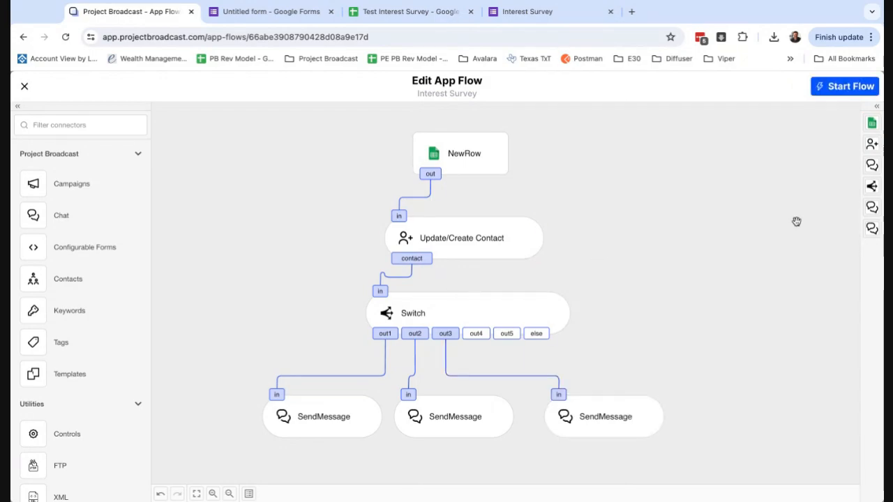
Start the Interest Survey flow and check its logs for the 'Flow started.' entry
{"action": "left_click", "coordinate": [852, 87]}
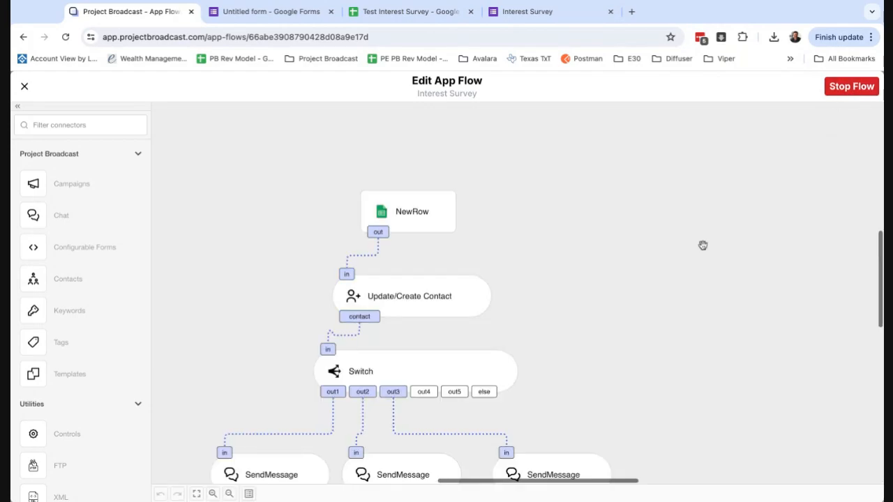
{"action": "scroll", "coordinate": [576, 294], "scroll_direction": "down", "scroll_amount": 1}
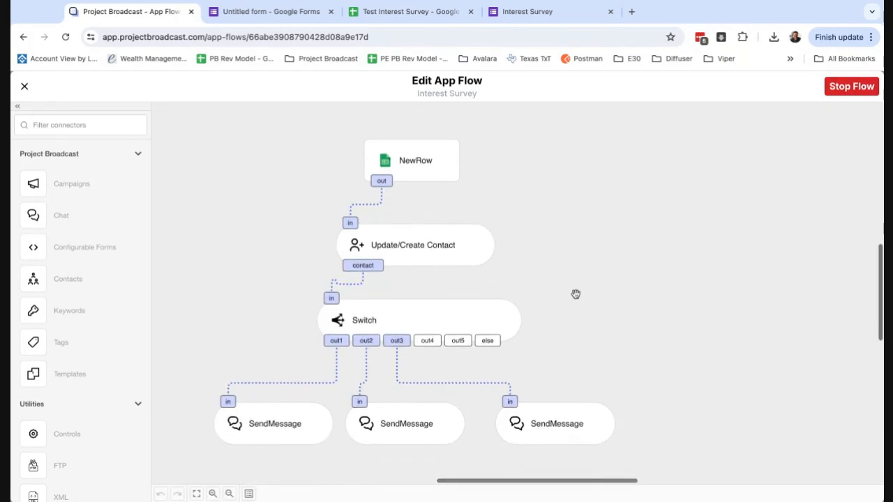
{"action": "left_click", "coordinate": [249, 495]}
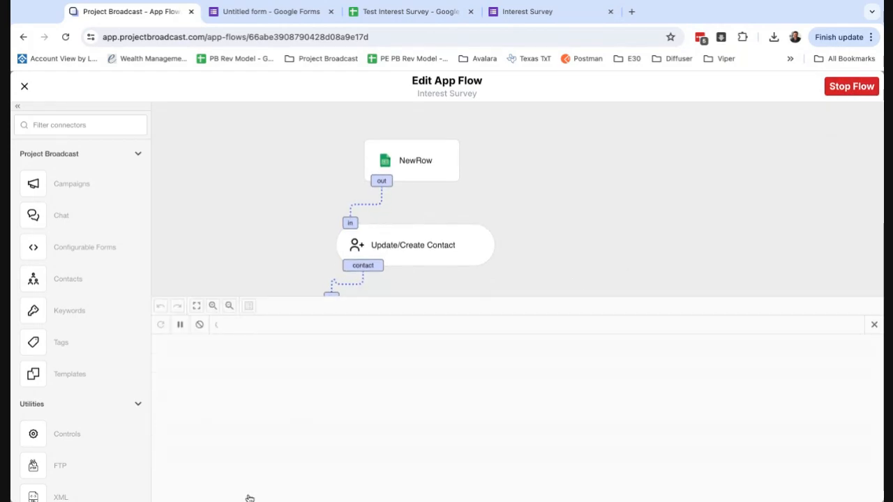
{"action": "scroll", "coordinate": [295, 432], "scroll_direction": "down", "scroll_amount": 2}
{"action": "scroll", "coordinate": [294, 432], "scroll_direction": "down", "scroll_amount": 5}
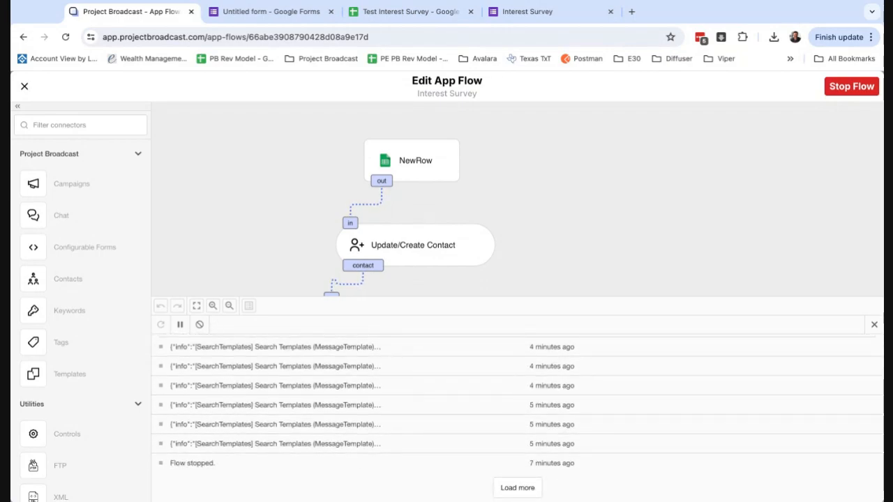
{"action": "scroll", "coordinate": [295, 433], "scroll_direction": "up", "scroll_amount": 5}
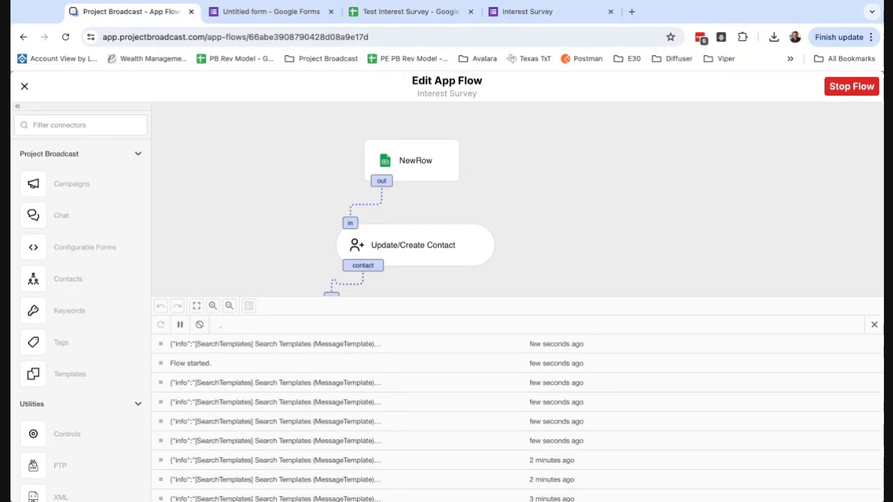
{"action": "left_click", "coordinate": [874, 324]}
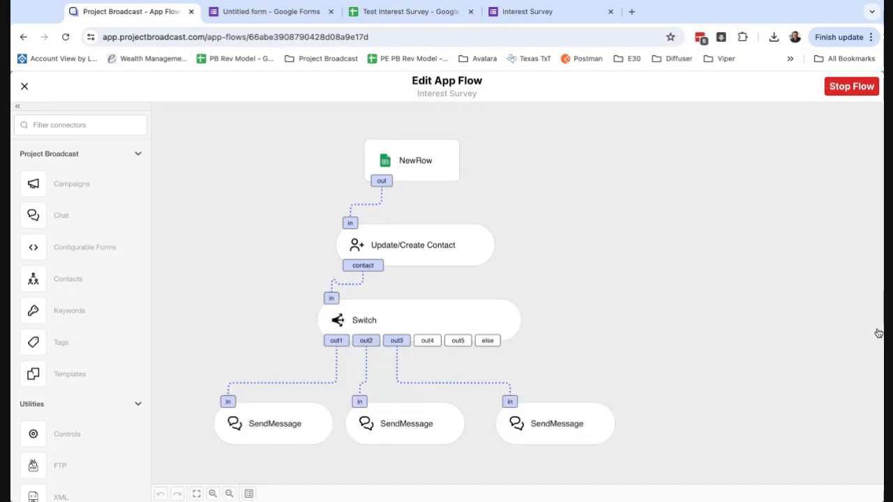